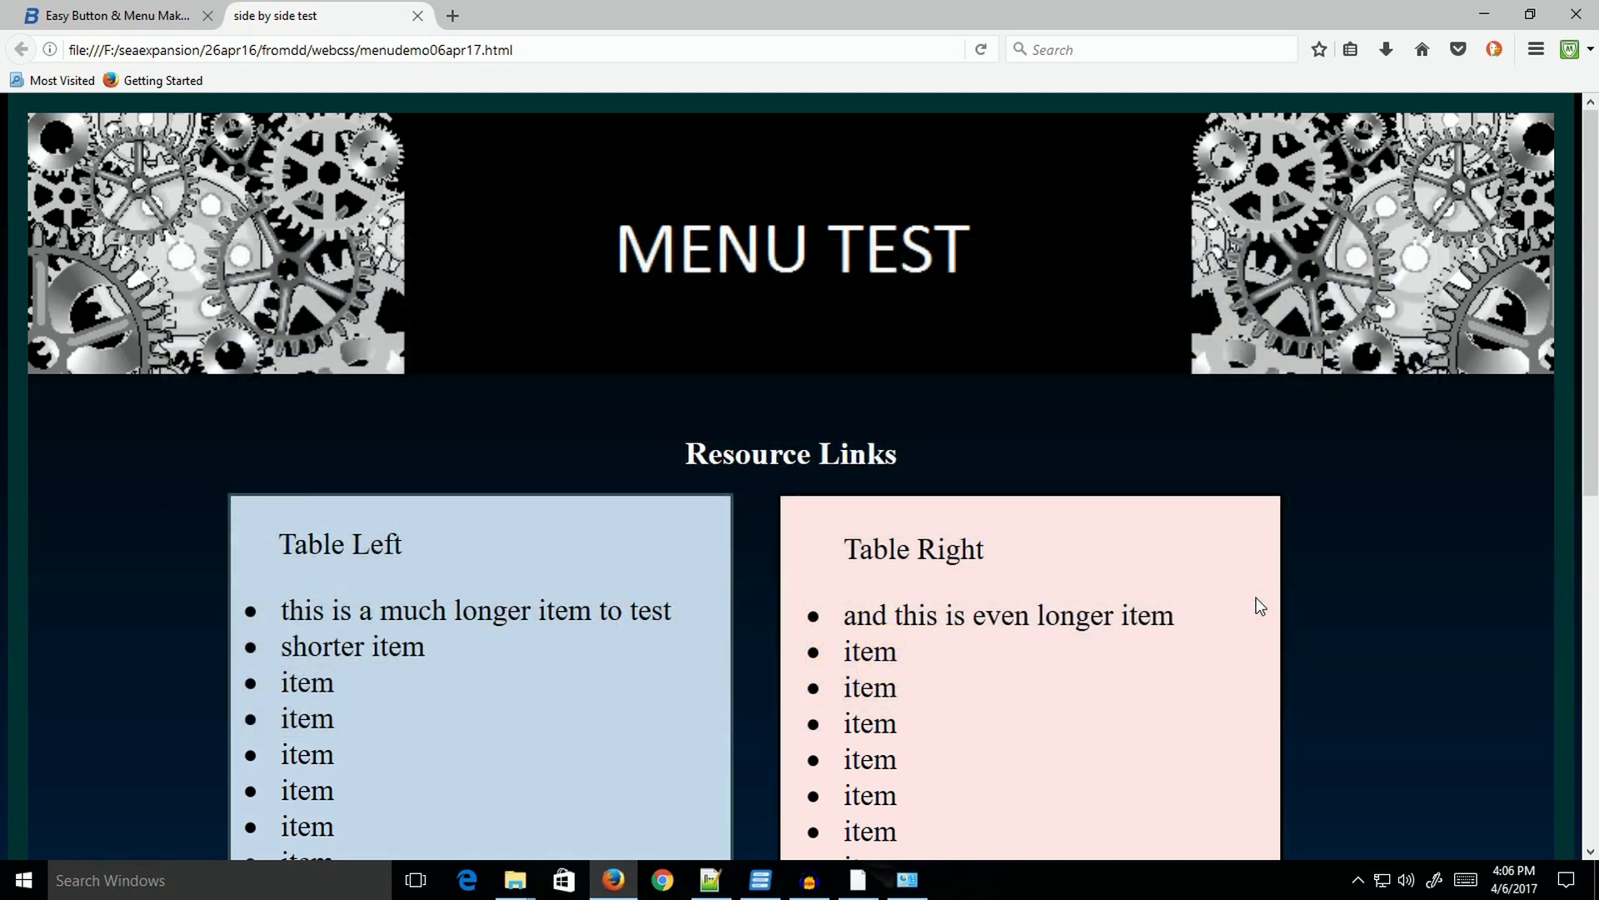
# Step: Review the Personal and Pro licence prices, visit the site's home page, then return to MENU TEST
pyautogui.click(129, 15)
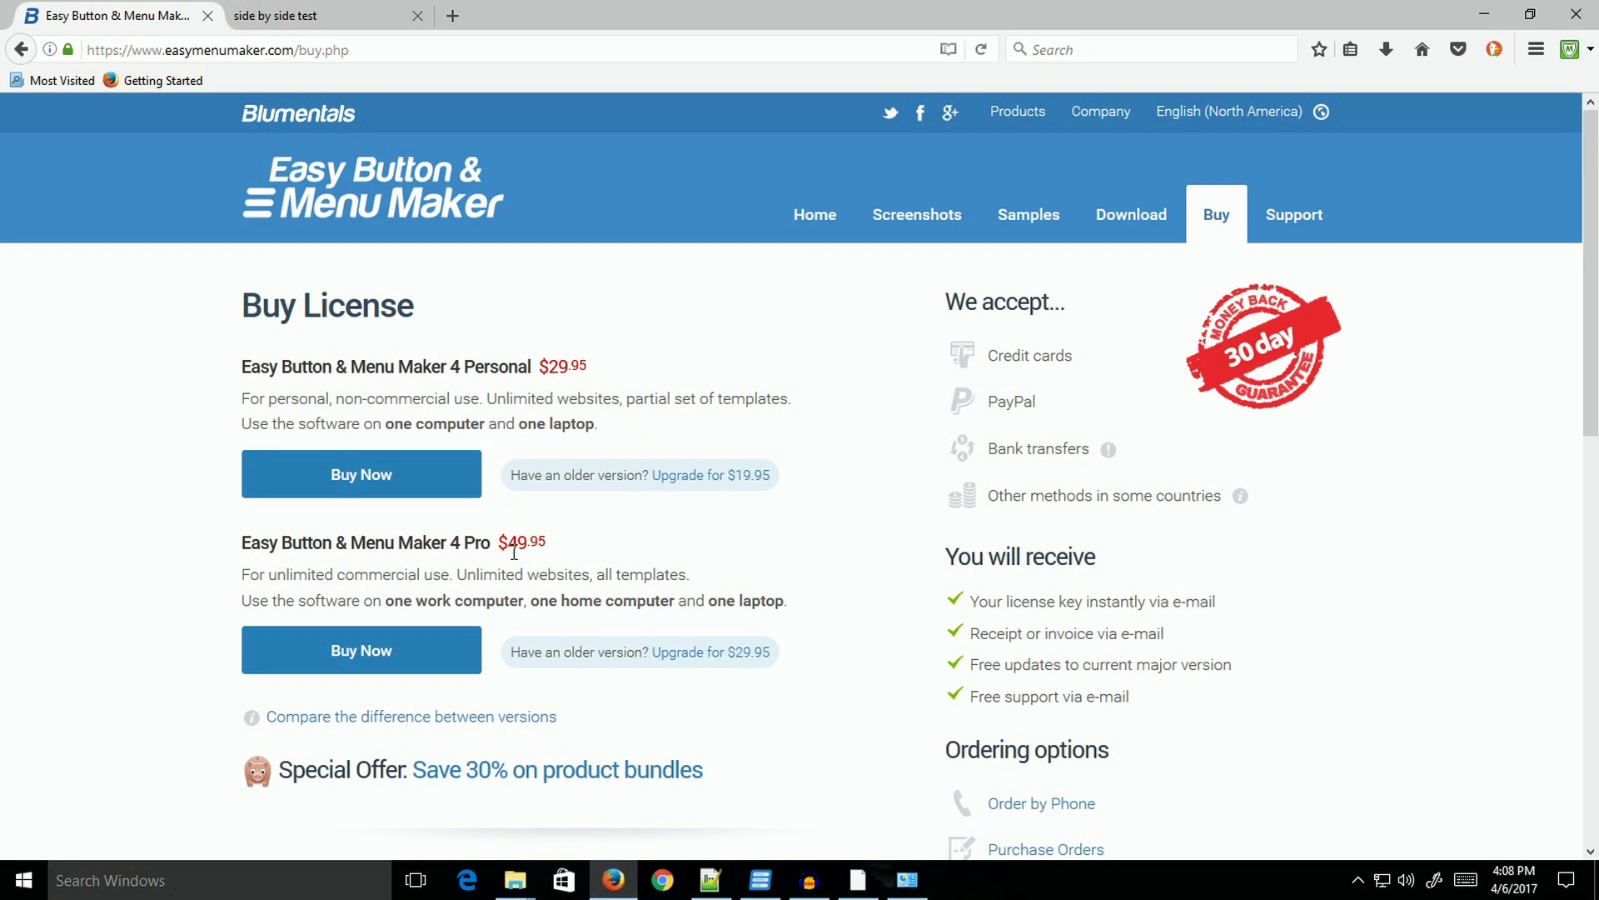
pyautogui.hotkey('alt', 'Left')
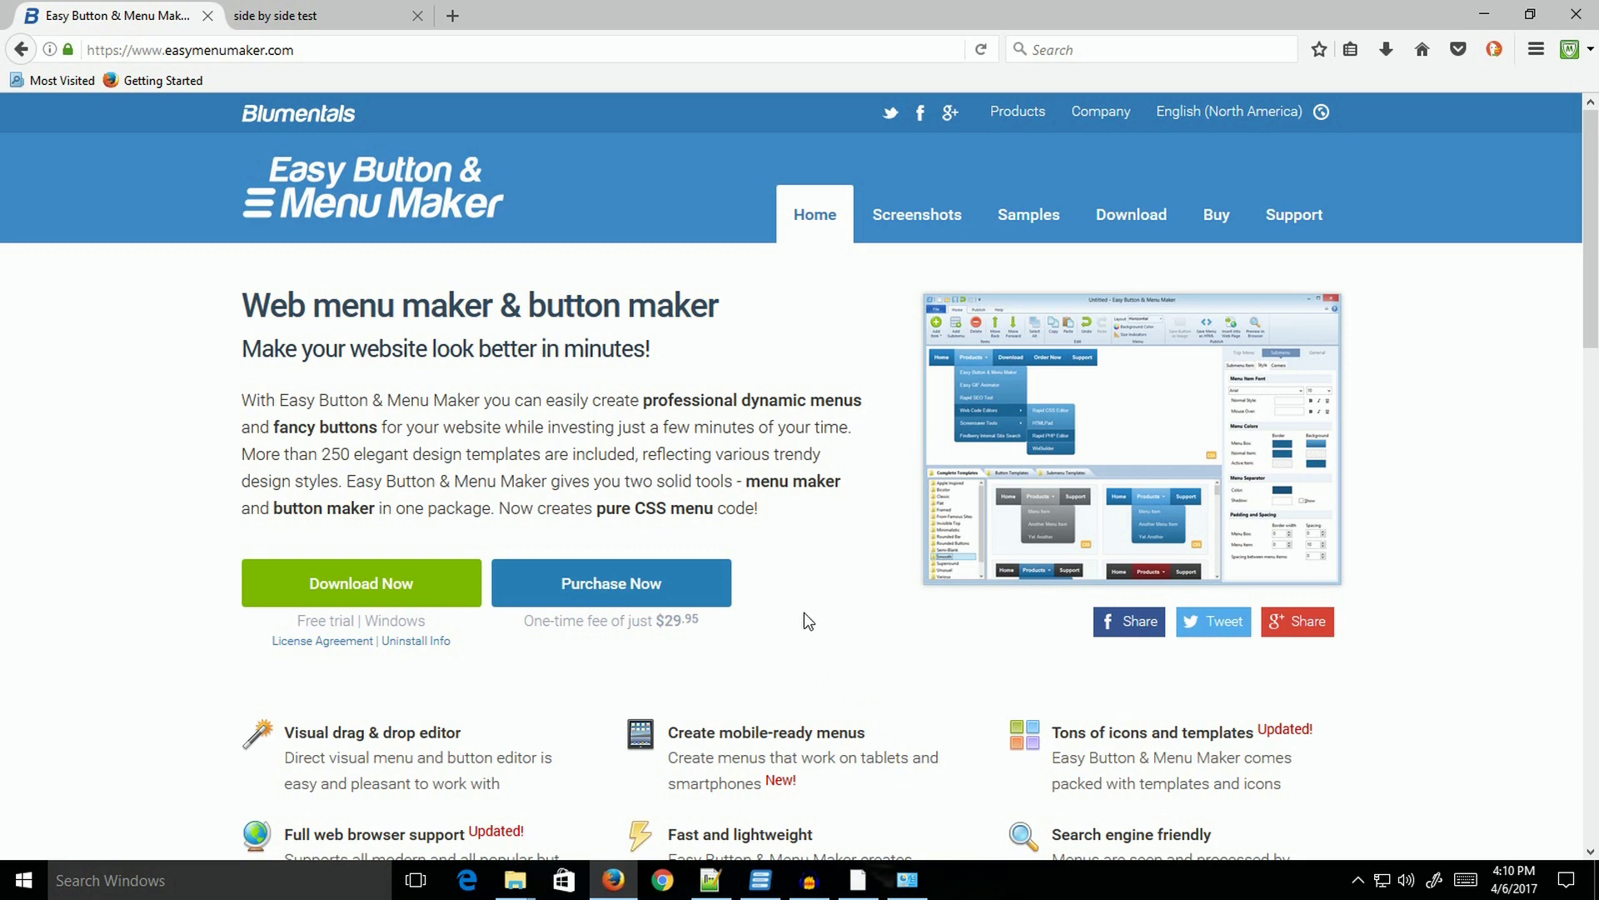
pyautogui.hotkey('ctrl', 'Tab')
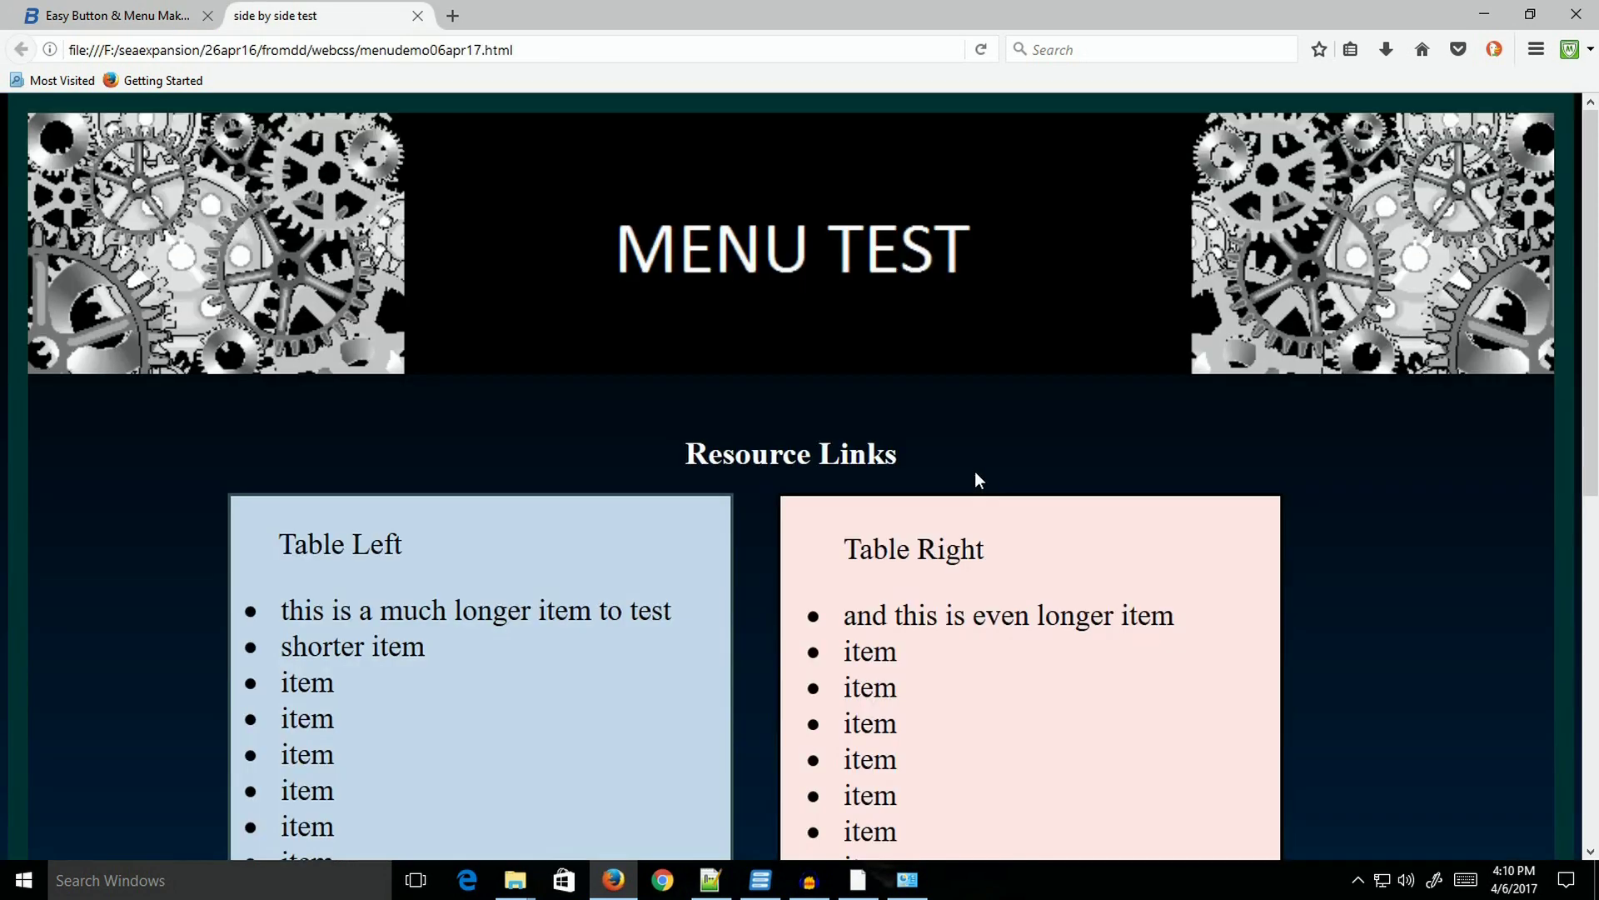
# Step: Bring the Easy Button & Menu Maker program to the front from the taskbar
pyautogui.click(760, 889)
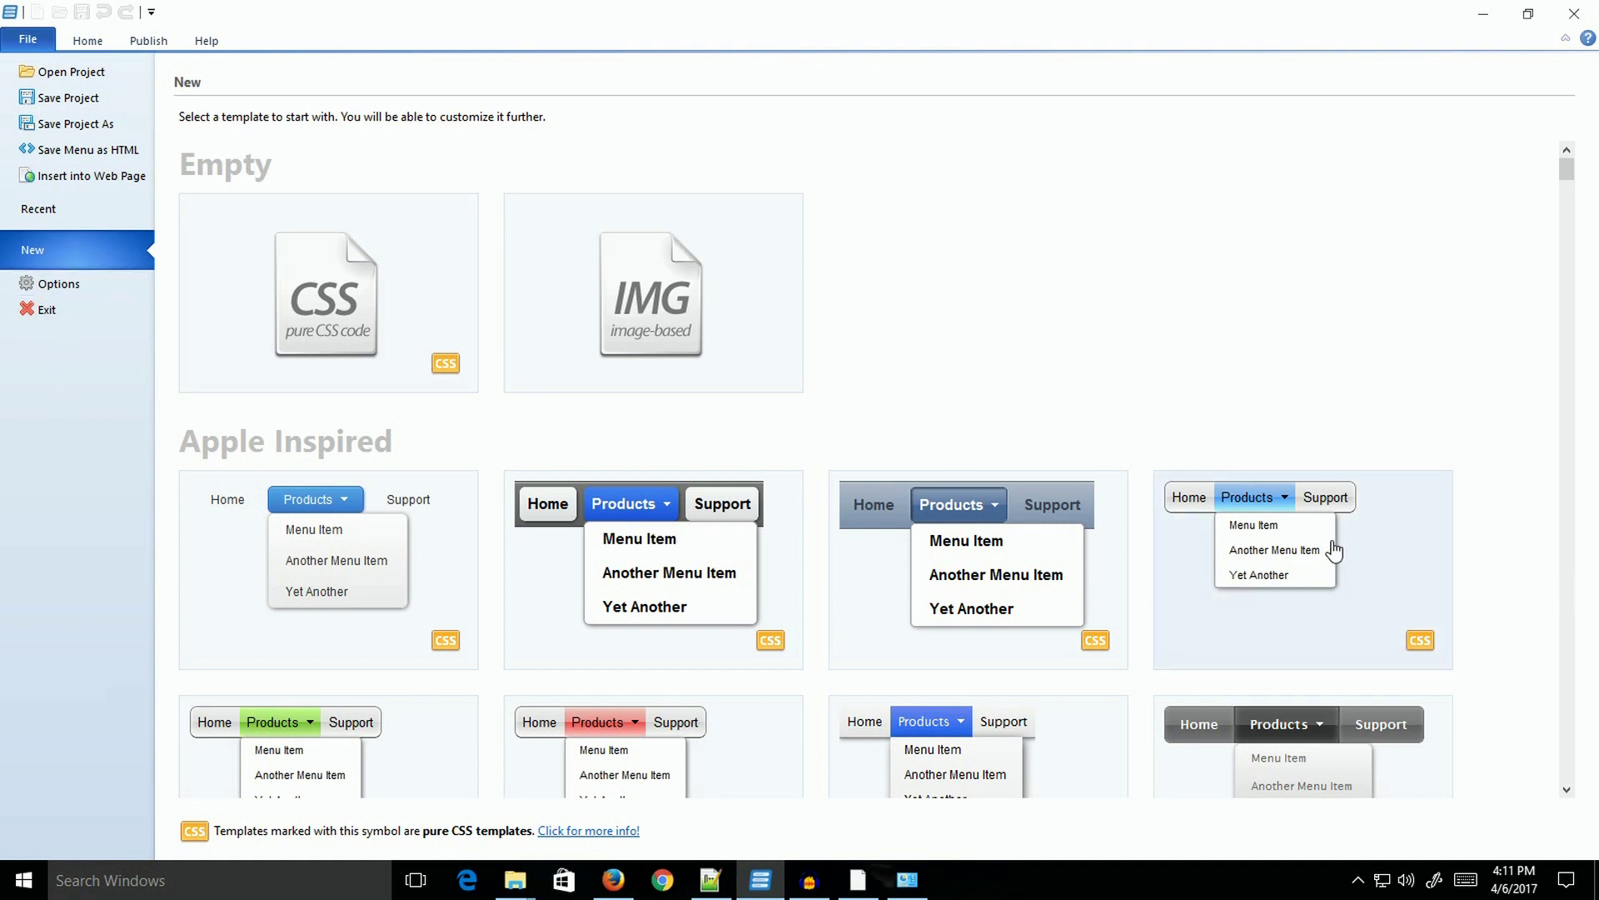
# Step: Scroll the template gallery past Bicolor, Classic, Flat and Framed down to Minimalistic
pyautogui.scroll(-6, 1473, 514)
pyautogui.scroll(-3, 1473, 515)
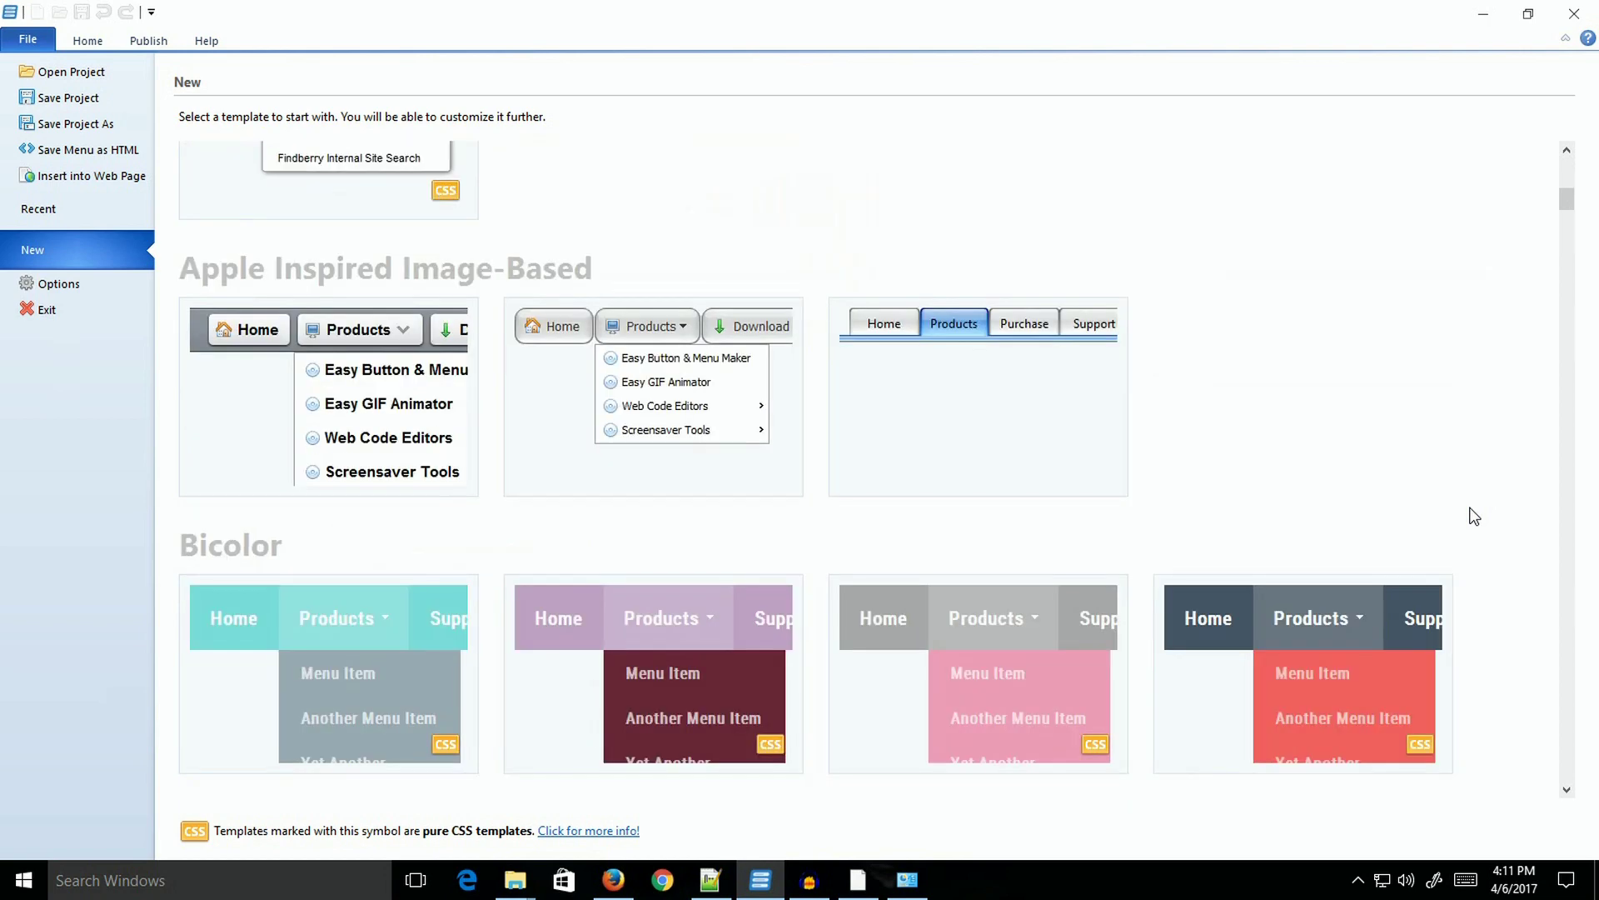
pyautogui.scroll(-3, 1474, 516)
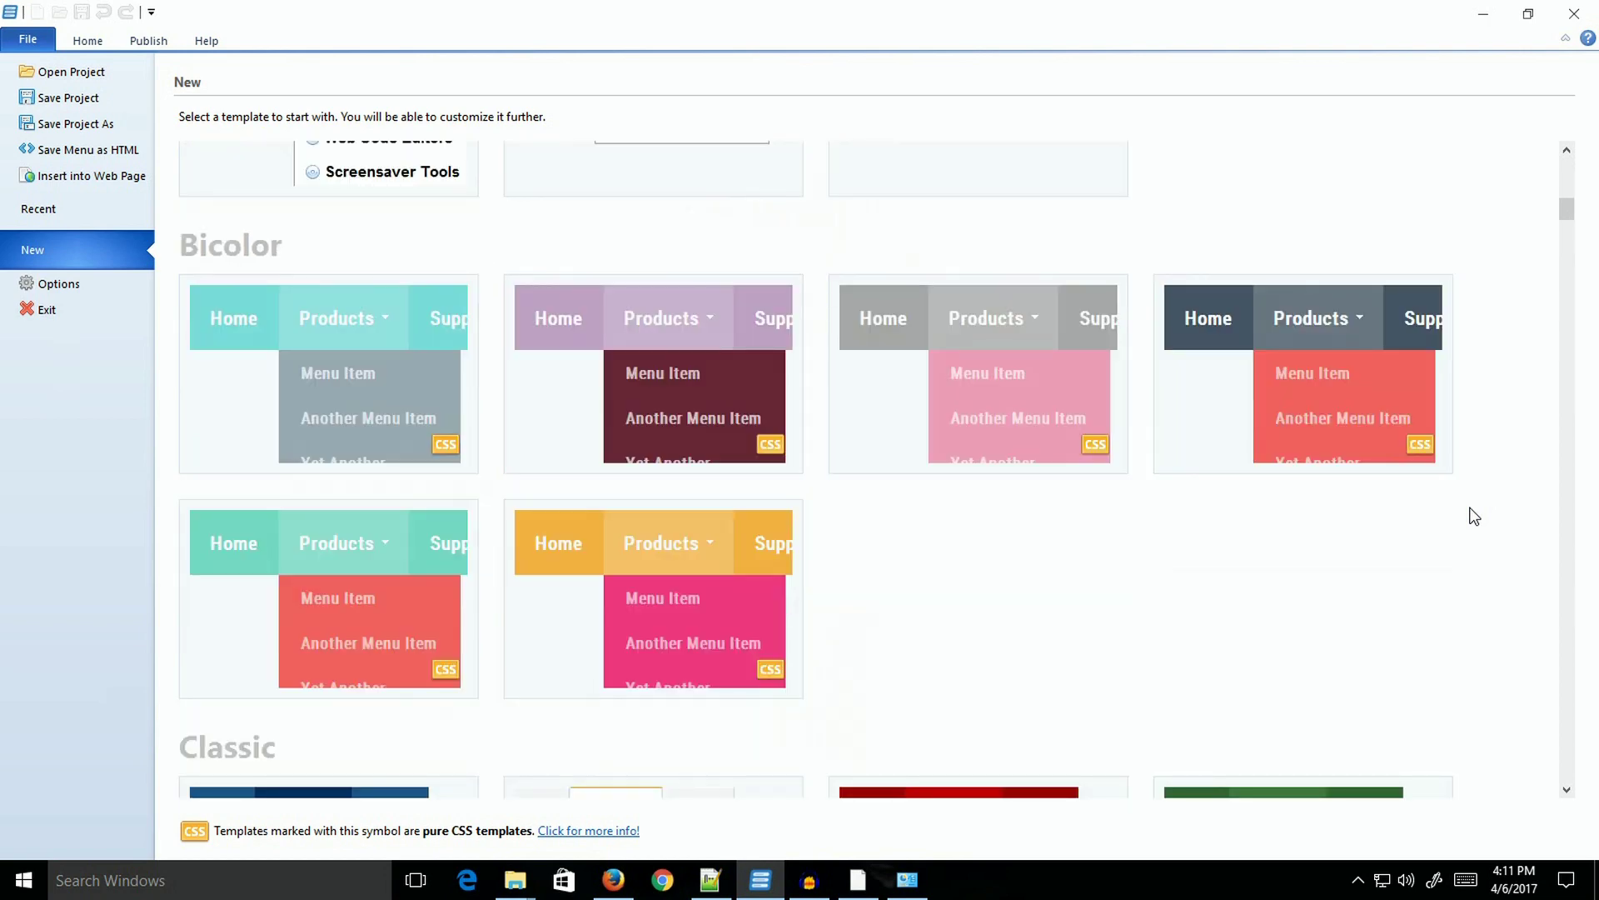
pyautogui.scroll(-6, 1474, 517)
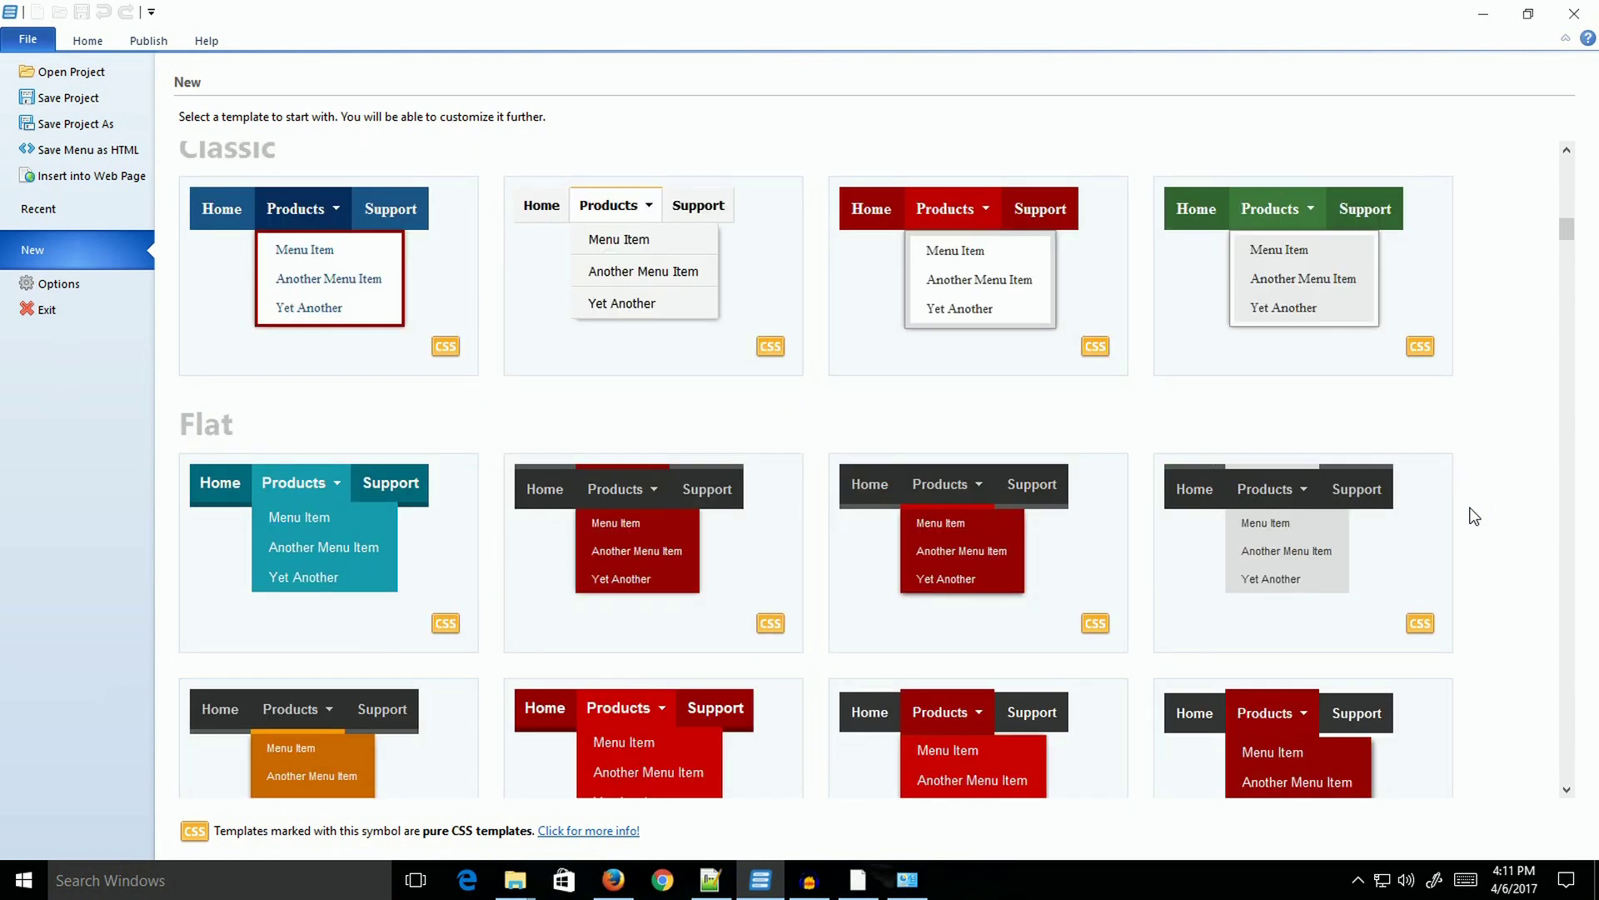
pyautogui.scroll(3, 1475, 517)
pyautogui.scroll(-6, 1133, 425)
pyautogui.scroll(-6, 1135, 429)
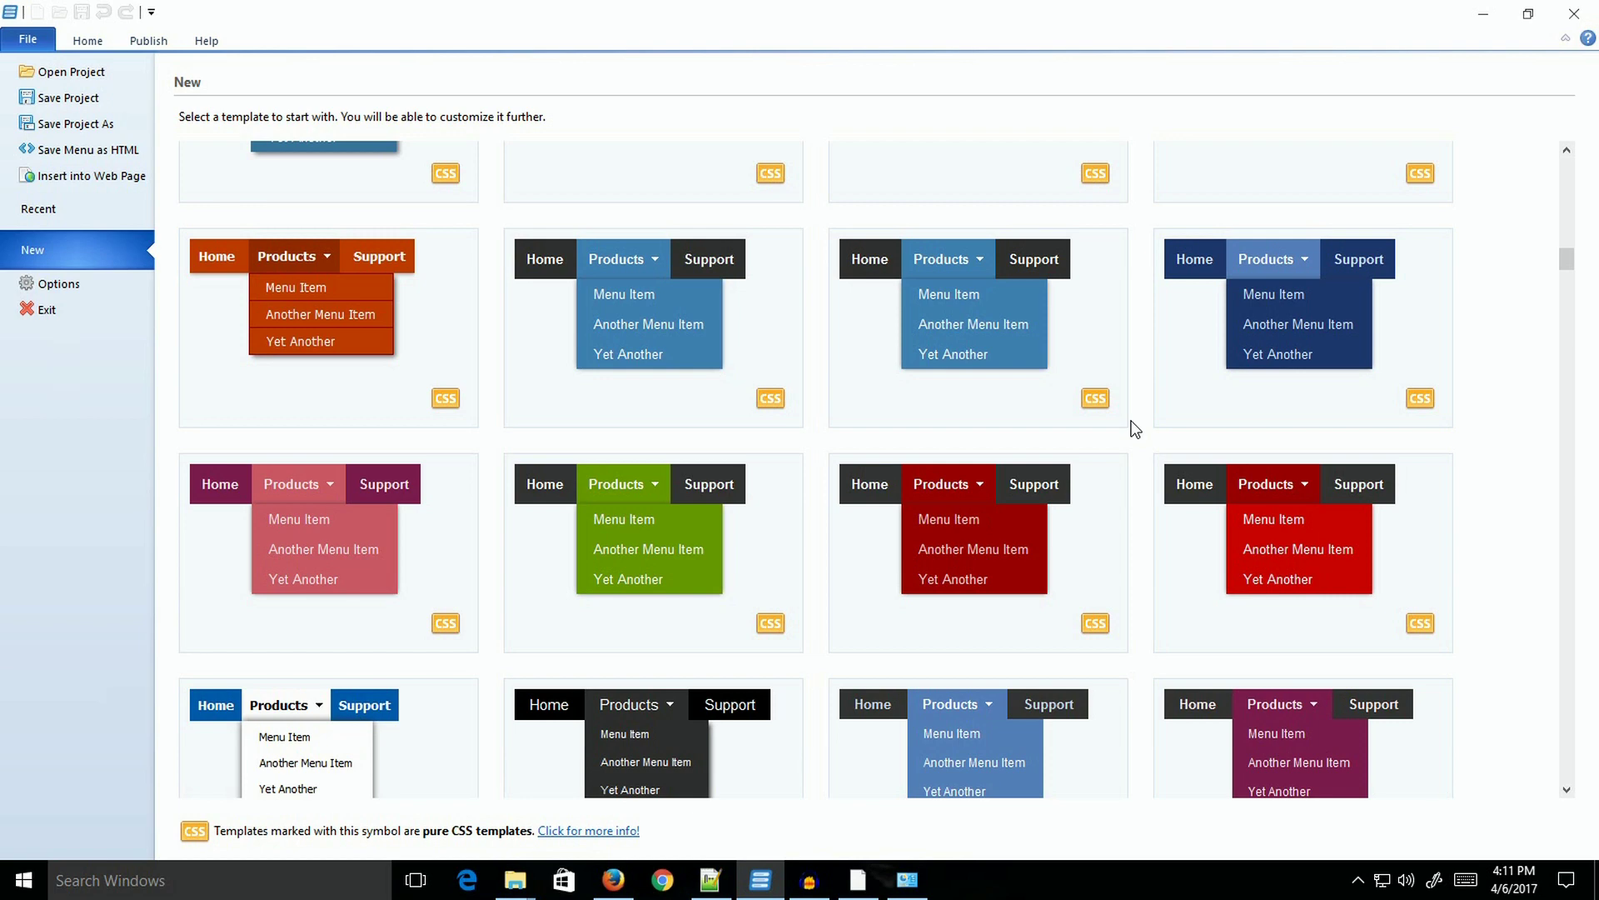
pyautogui.scroll(-9, 1141, 417)
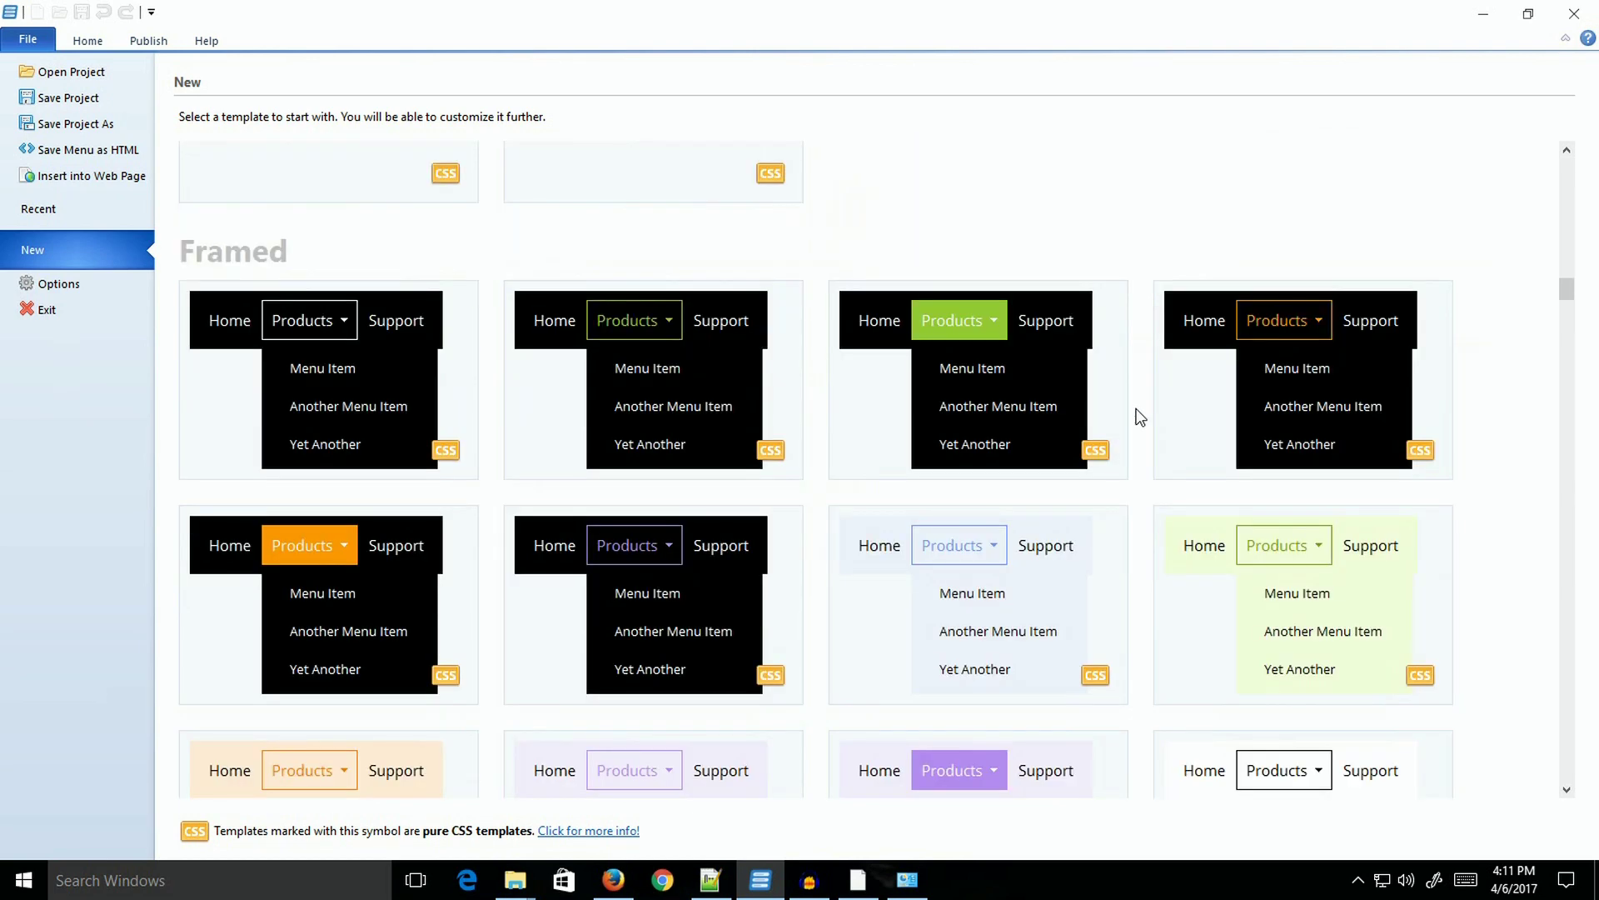
pyautogui.scroll(-3, 1141, 417)
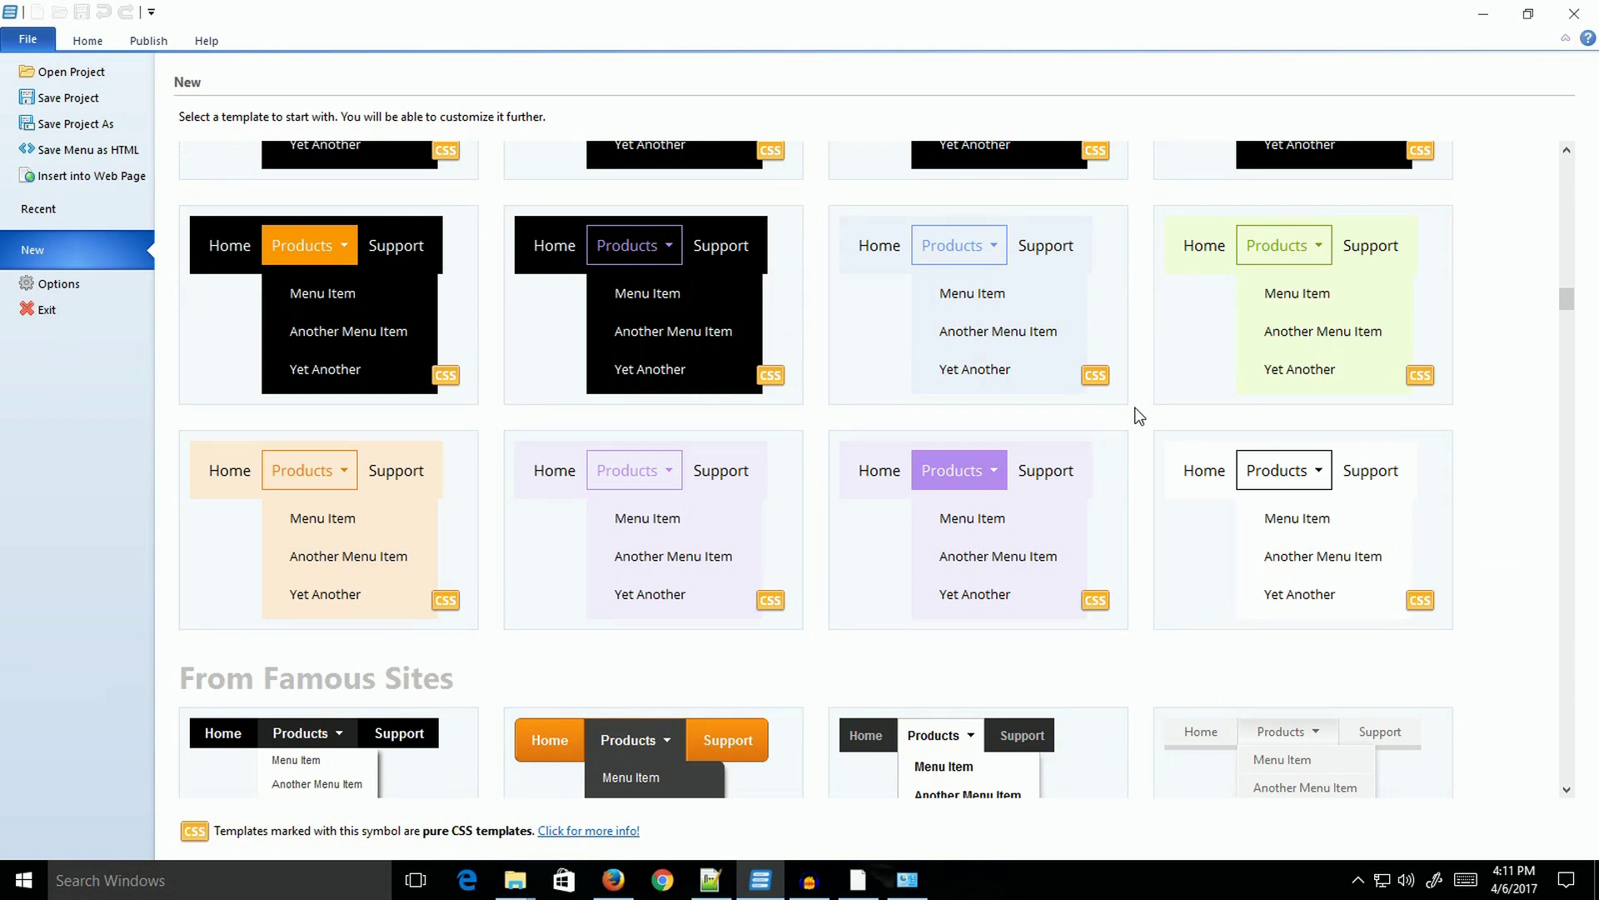
pyautogui.scroll(-6, 1139, 416)
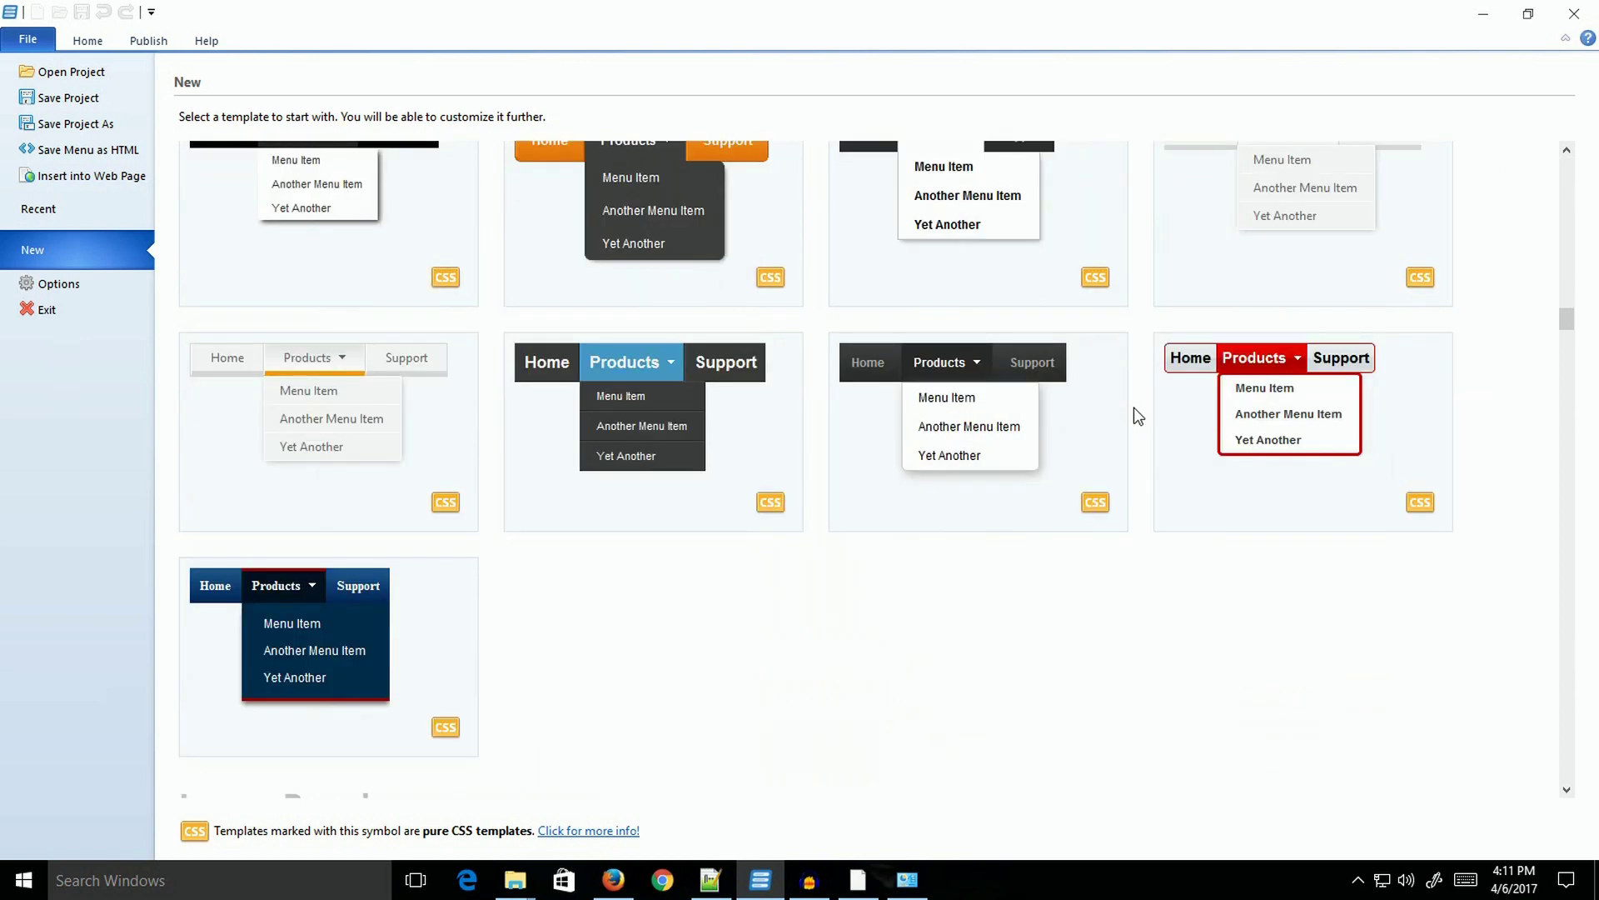
pyautogui.scroll(-3, 1138, 415)
pyautogui.scroll(-9, 1133, 408)
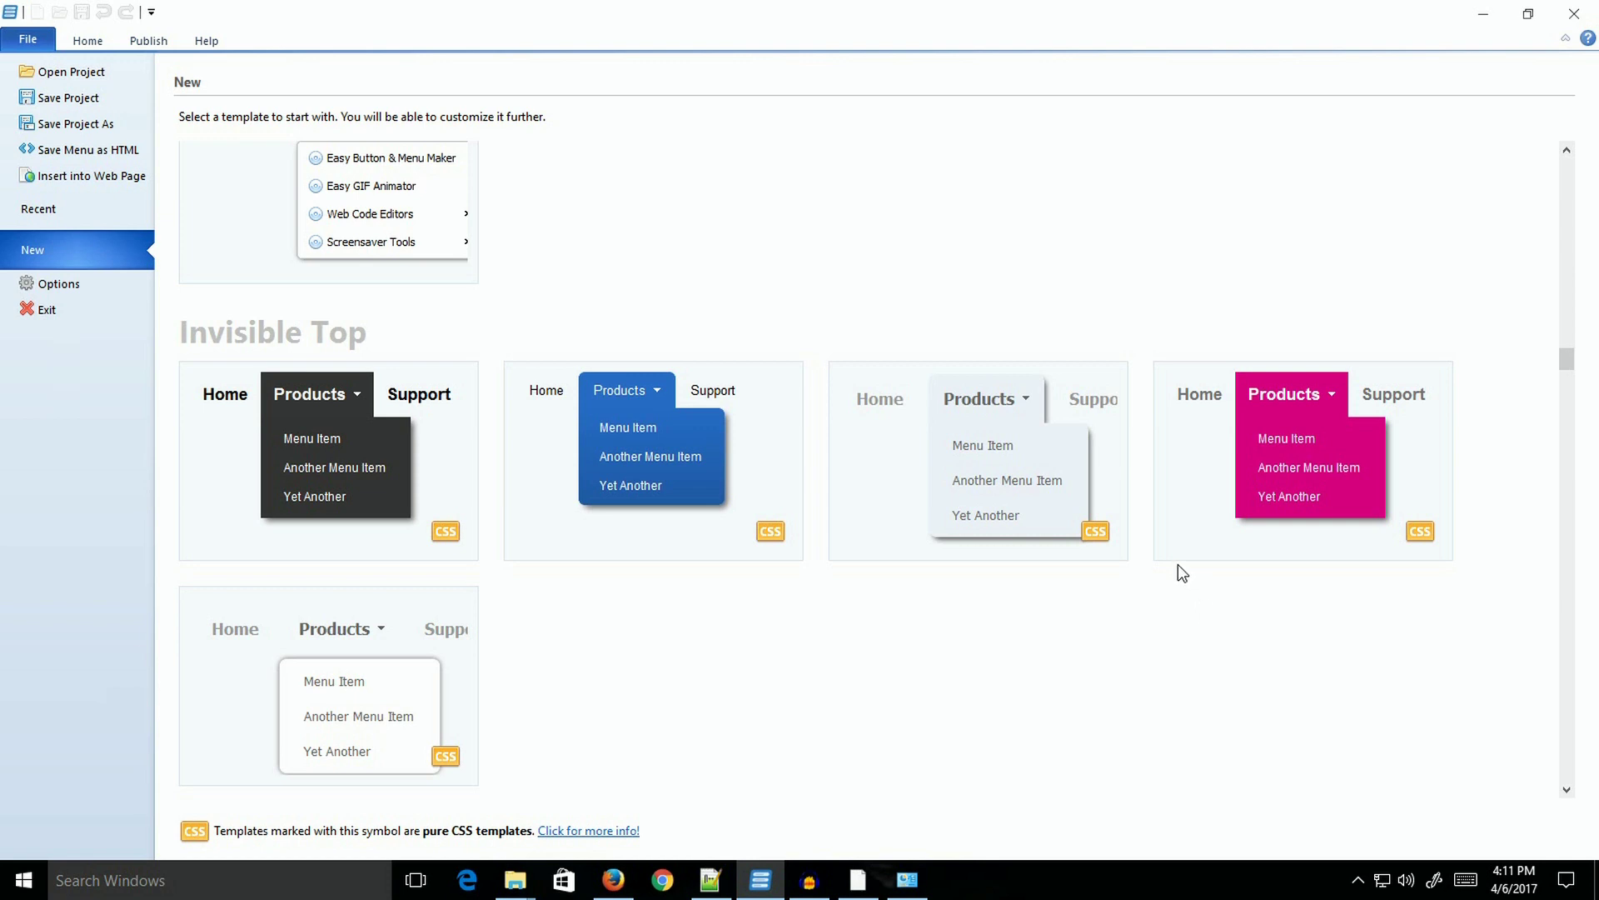
pyautogui.scroll(10, 1178, 563)
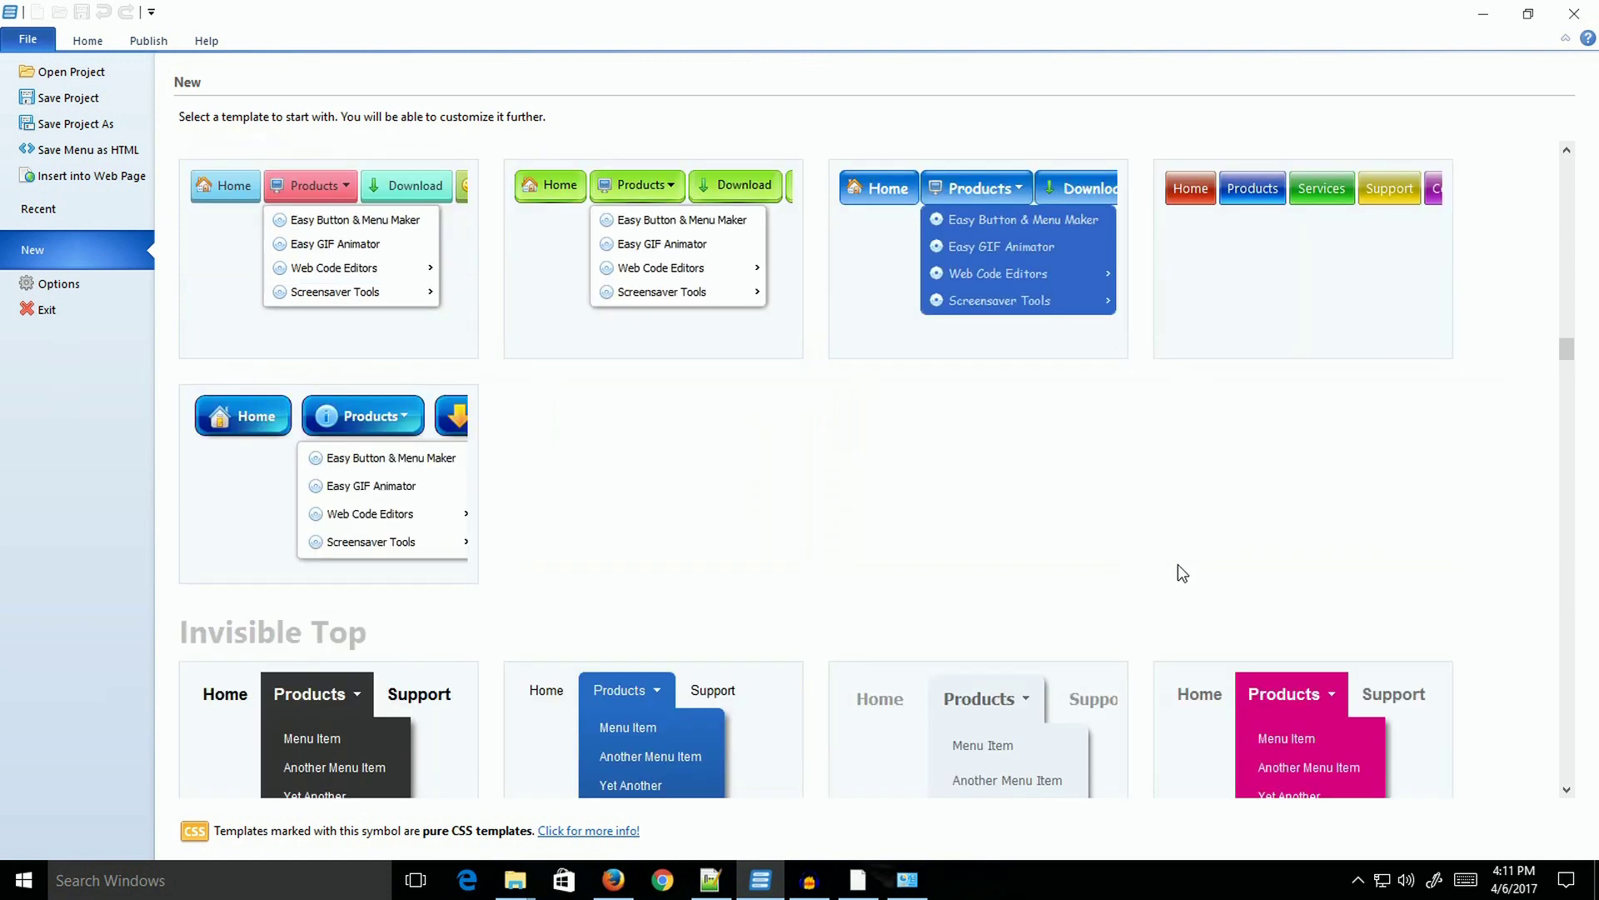
pyautogui.scroll(4, 1178, 573)
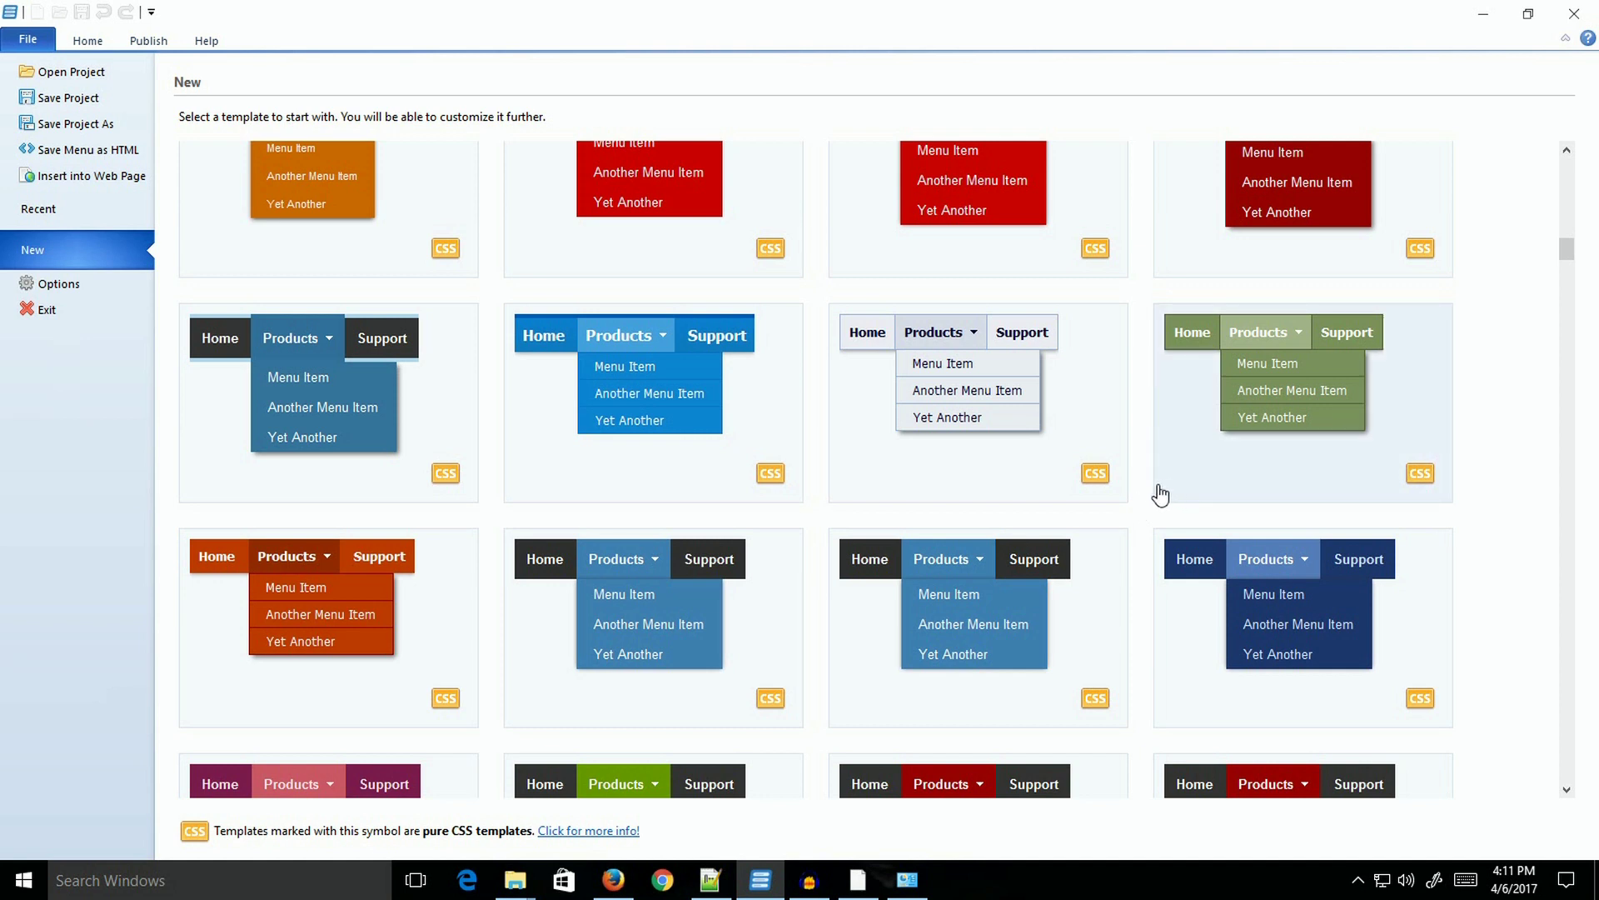
pyautogui.scroll(-20, 1160, 495)
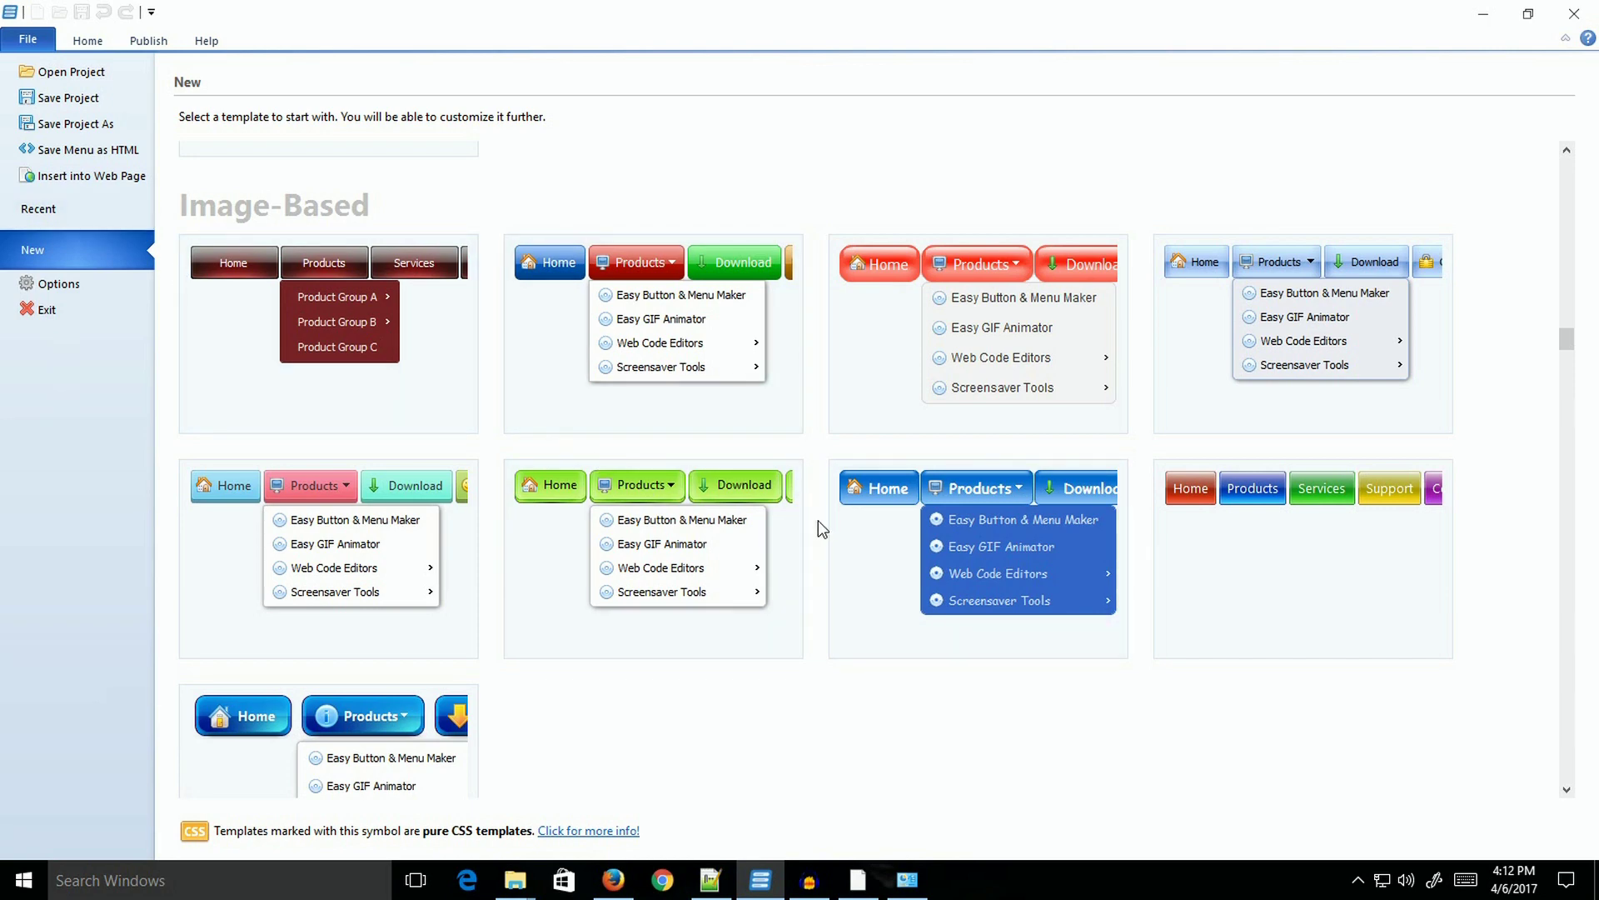
pyautogui.scroll(-6, 818, 519)
pyautogui.scroll(-3, 825, 520)
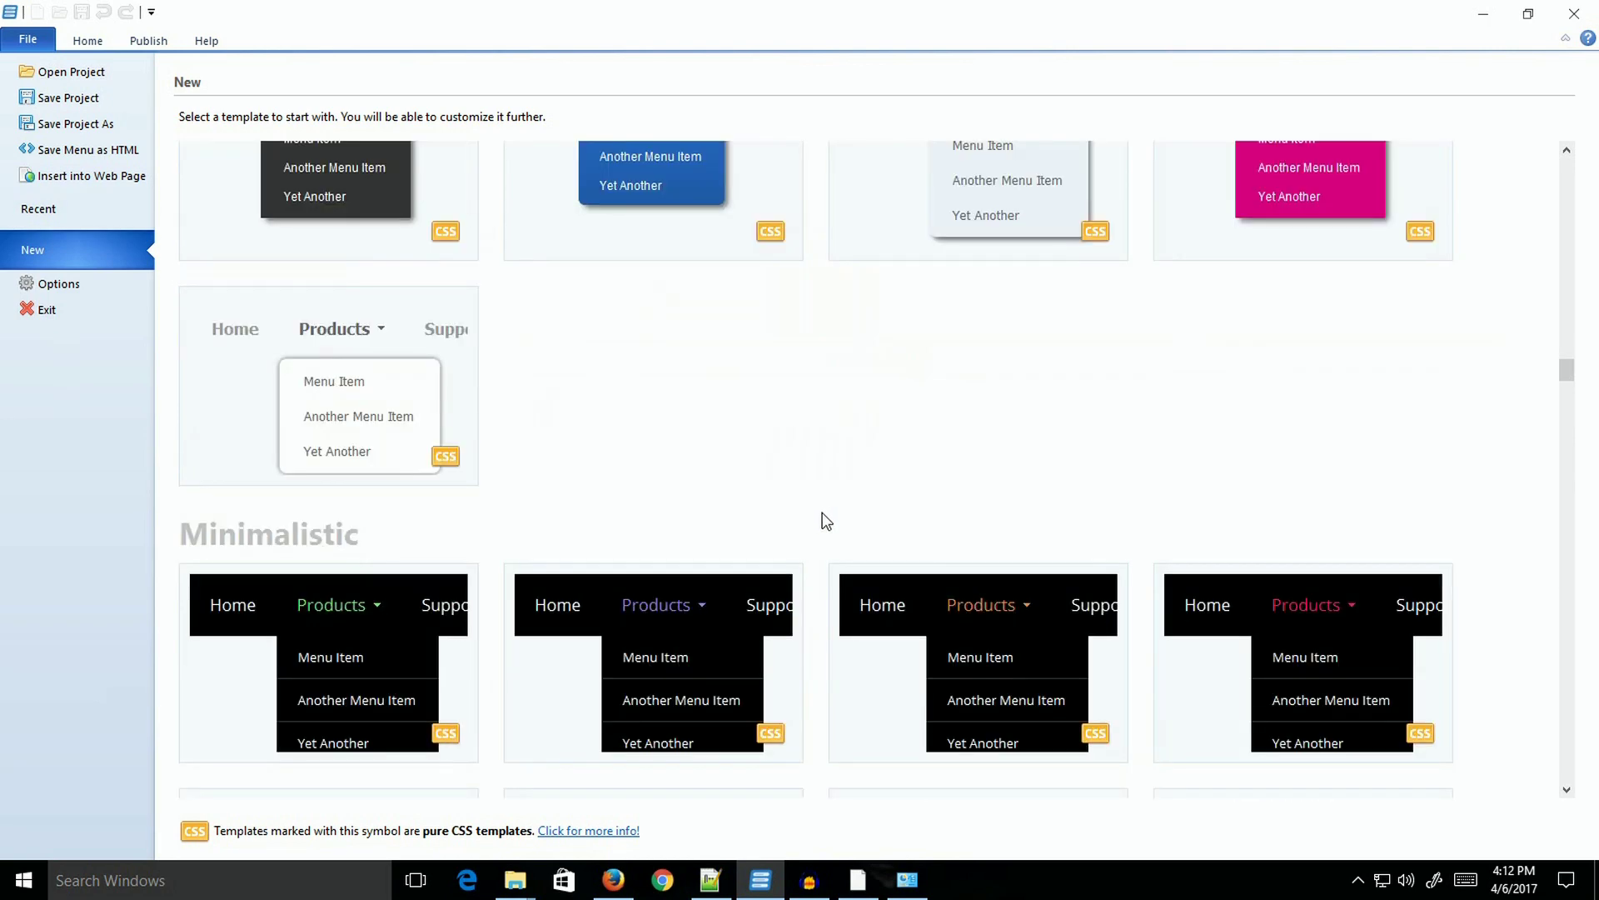
pyautogui.scroll(-7, 827, 520)
# Step: Load the dark navy Minimalistic template, answer the save prompt, and preview the Products dropdown
pyautogui.click(1322, 539)
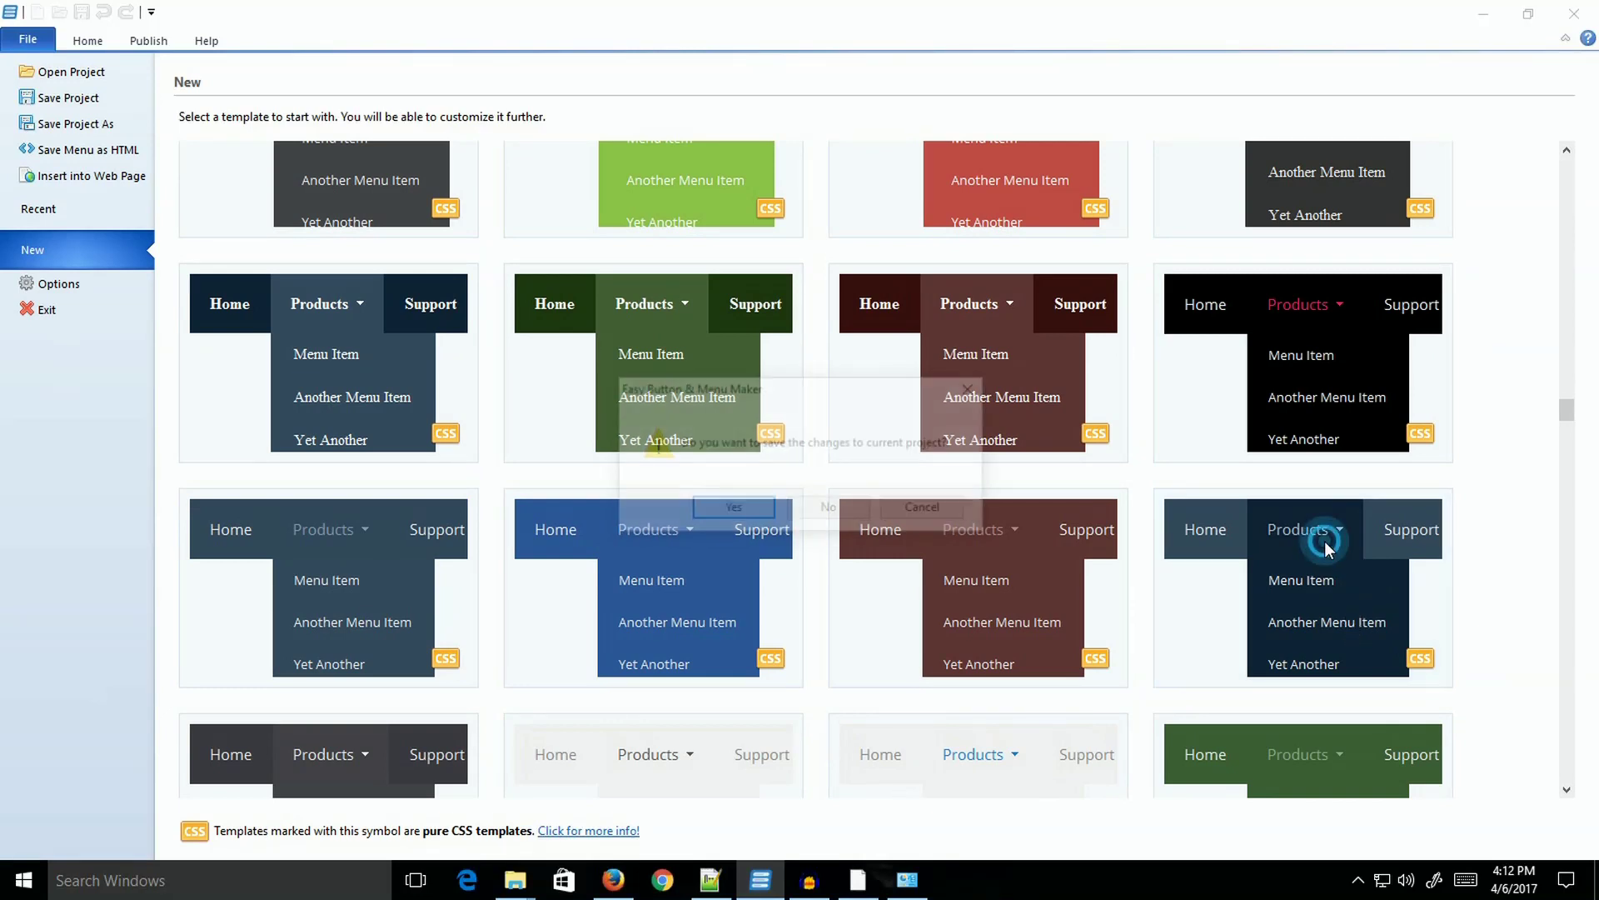
pyautogui.click(729, 509)
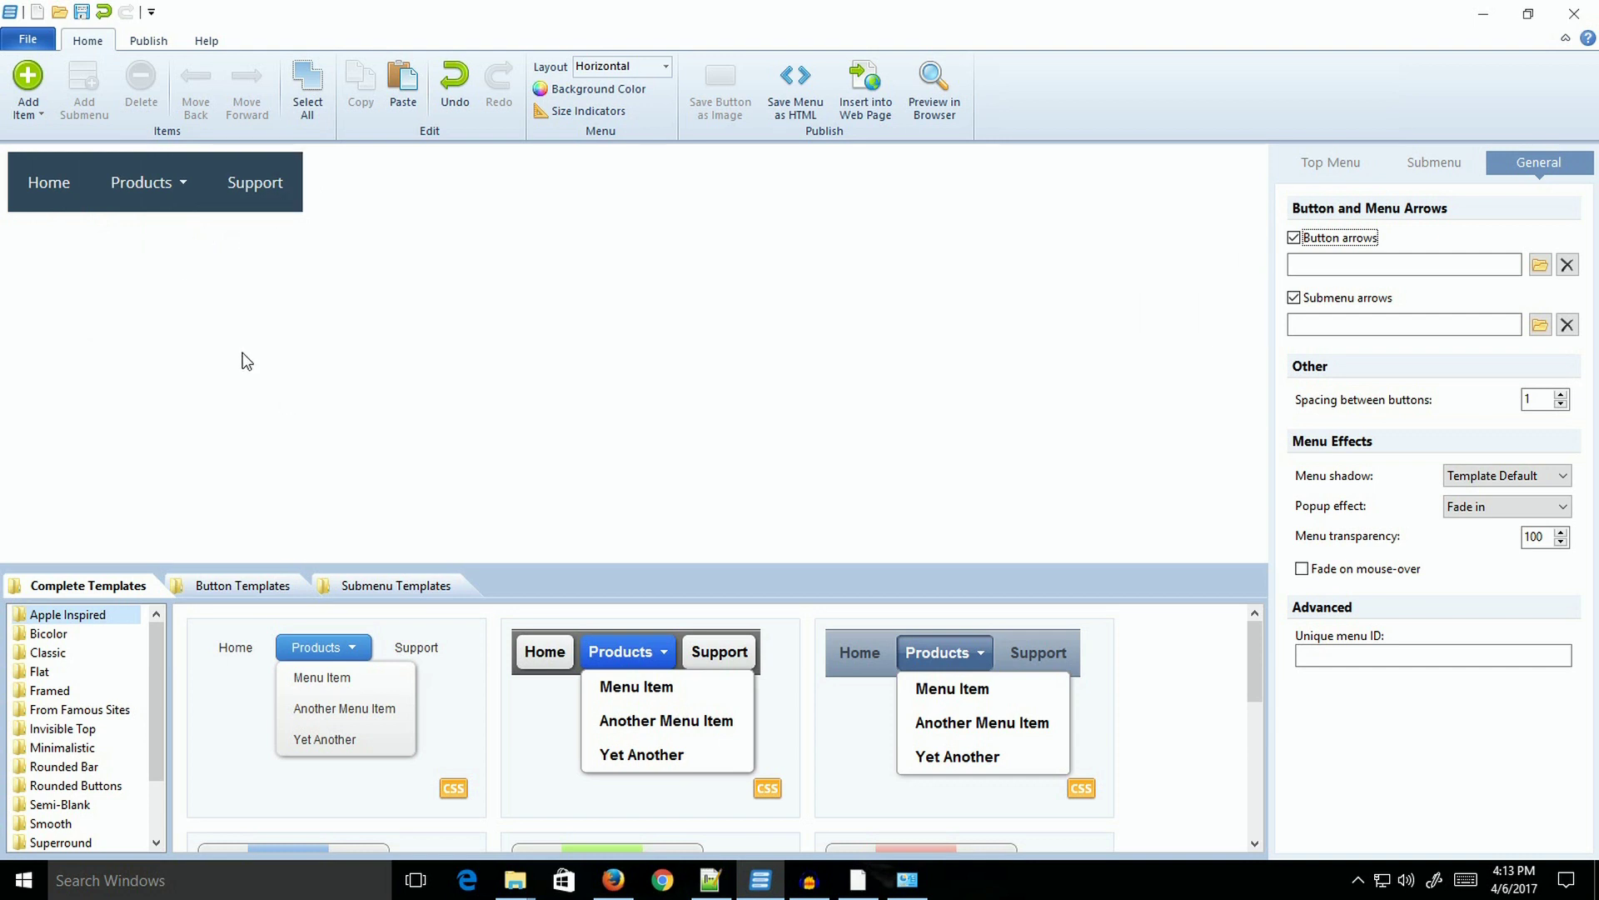
pyautogui.moveTo(143, 187)
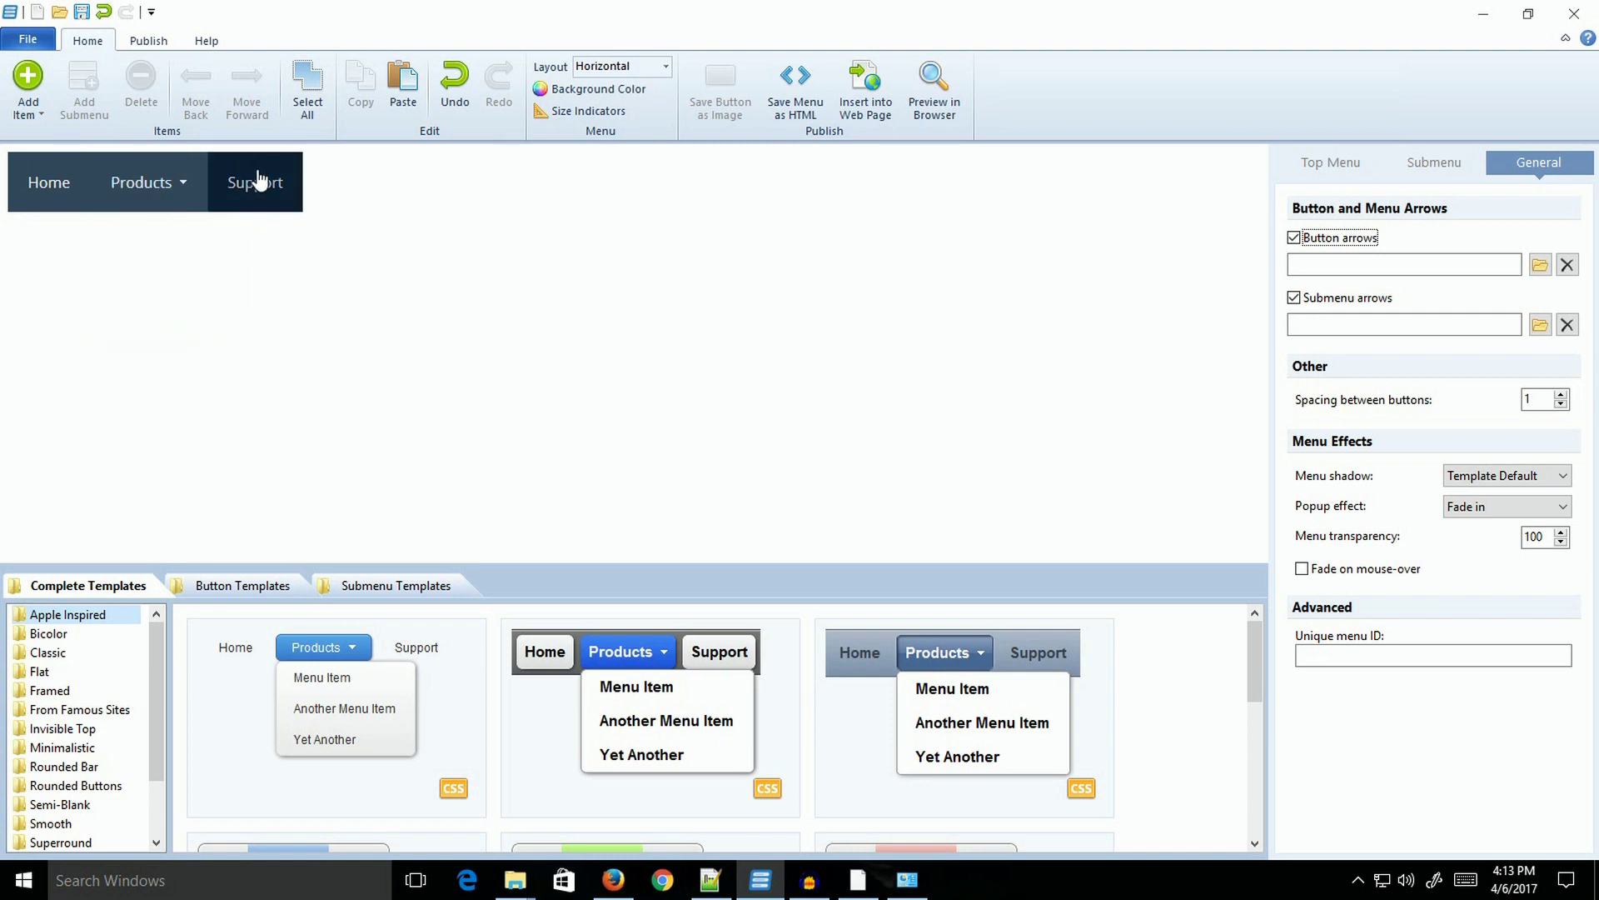
pyautogui.moveTo(158, 200)
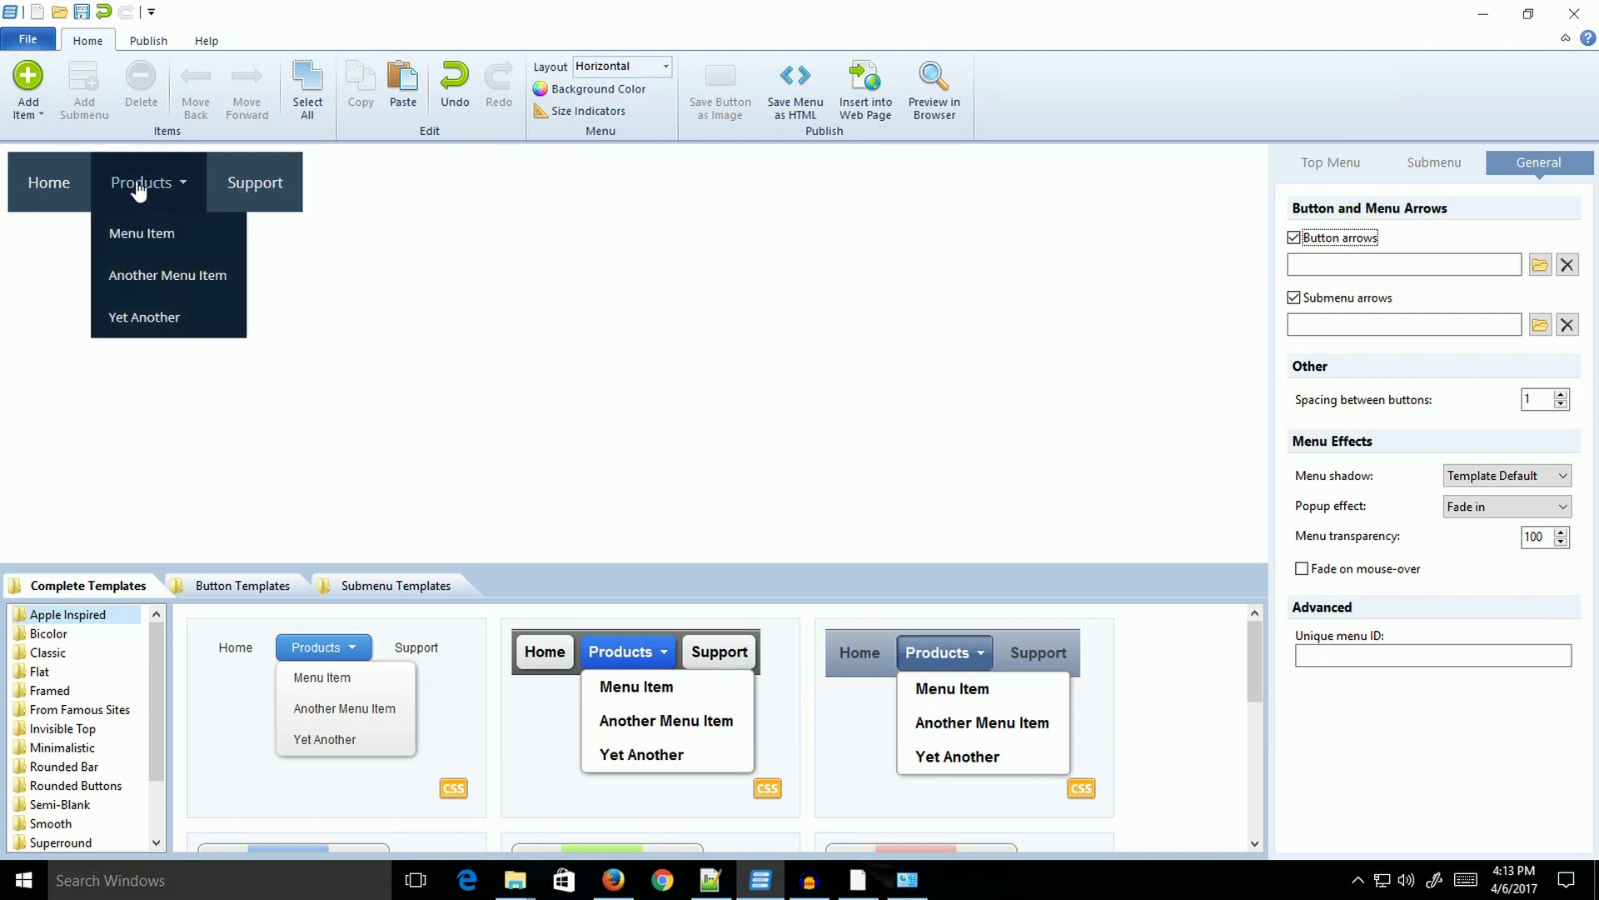
# Step: With Home selected, review the top menu style and keep the bar's corners square
pyautogui.click(51, 187)
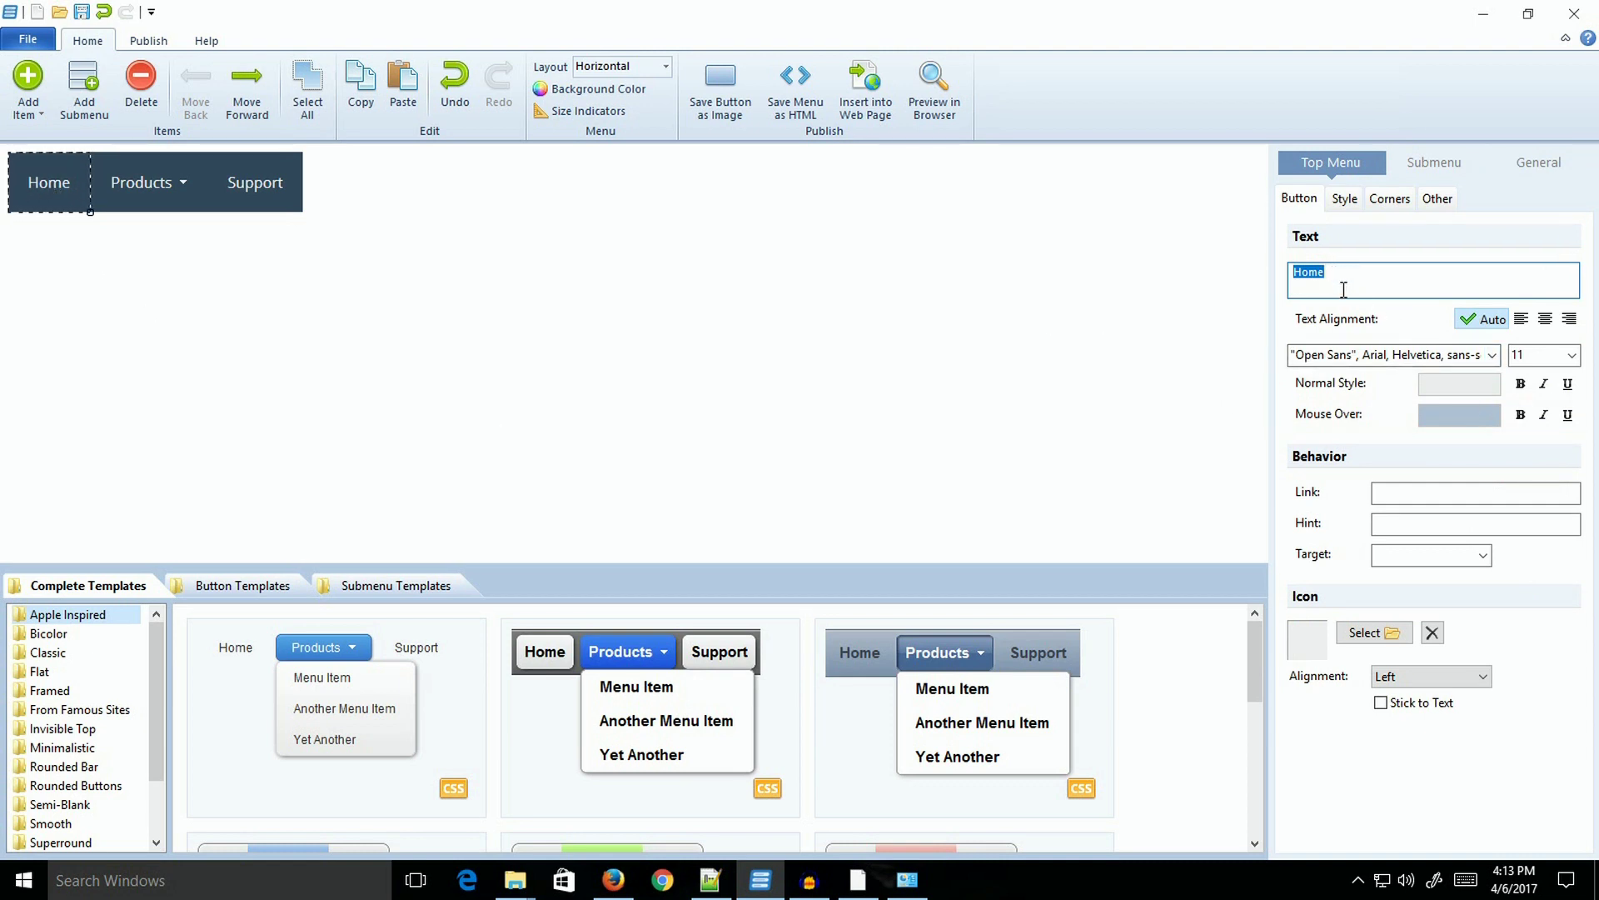
pyautogui.click(1343, 200)
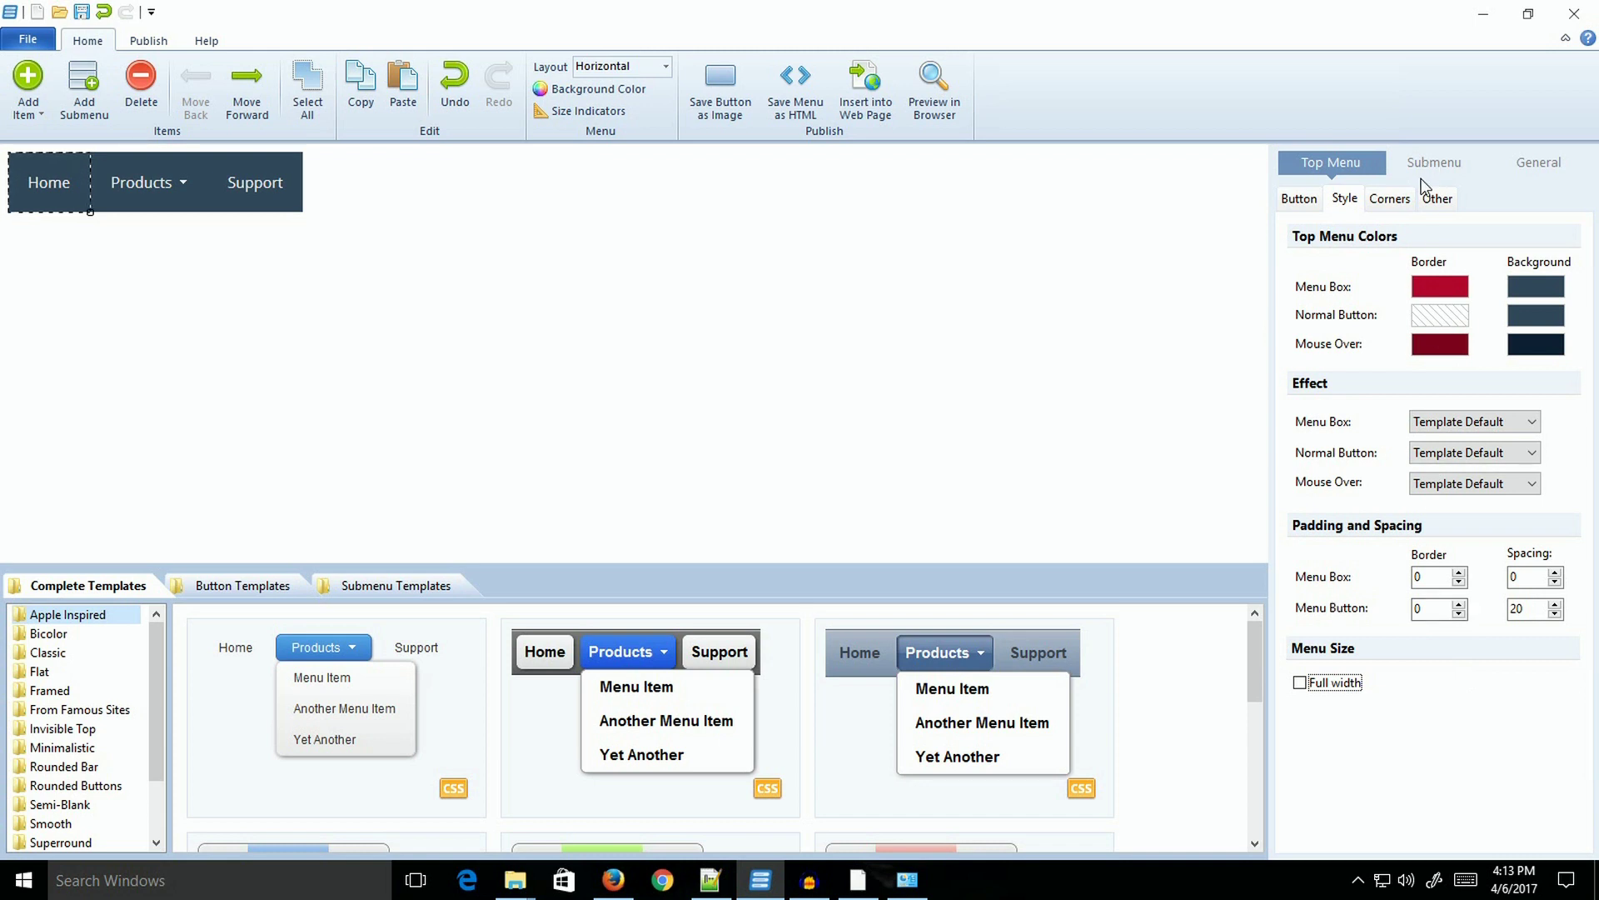
pyautogui.click(1397, 200)
pyautogui.click(1487, 284)
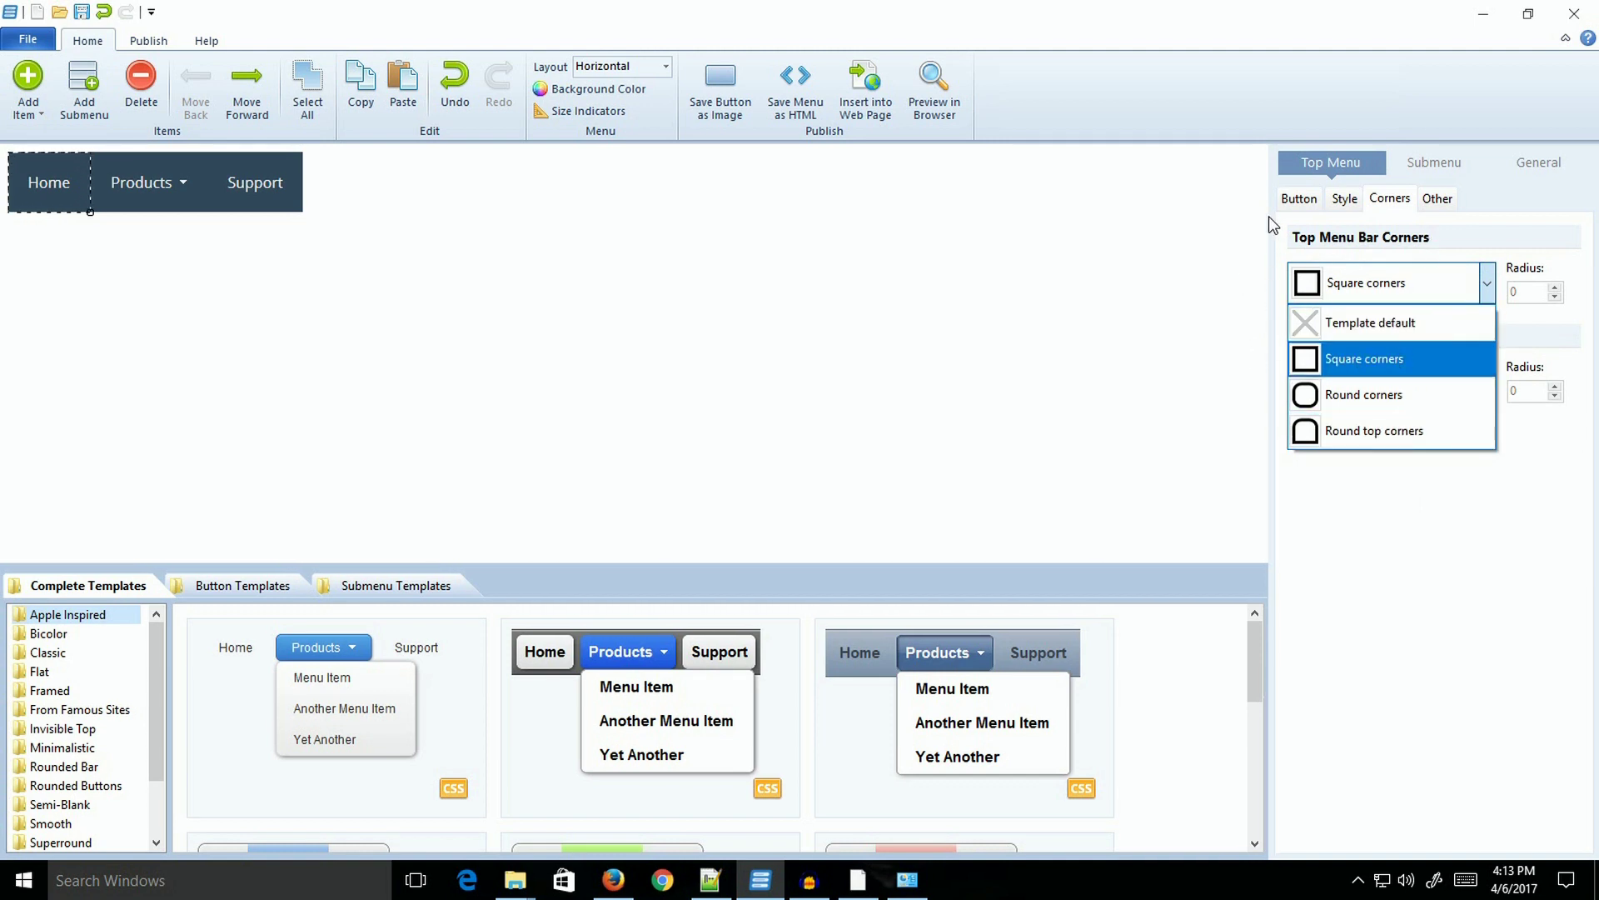
pyautogui.click(1252, 240)
# Step: Check the auto button size settings, then show Support's text and link settings
pyautogui.click(1440, 200)
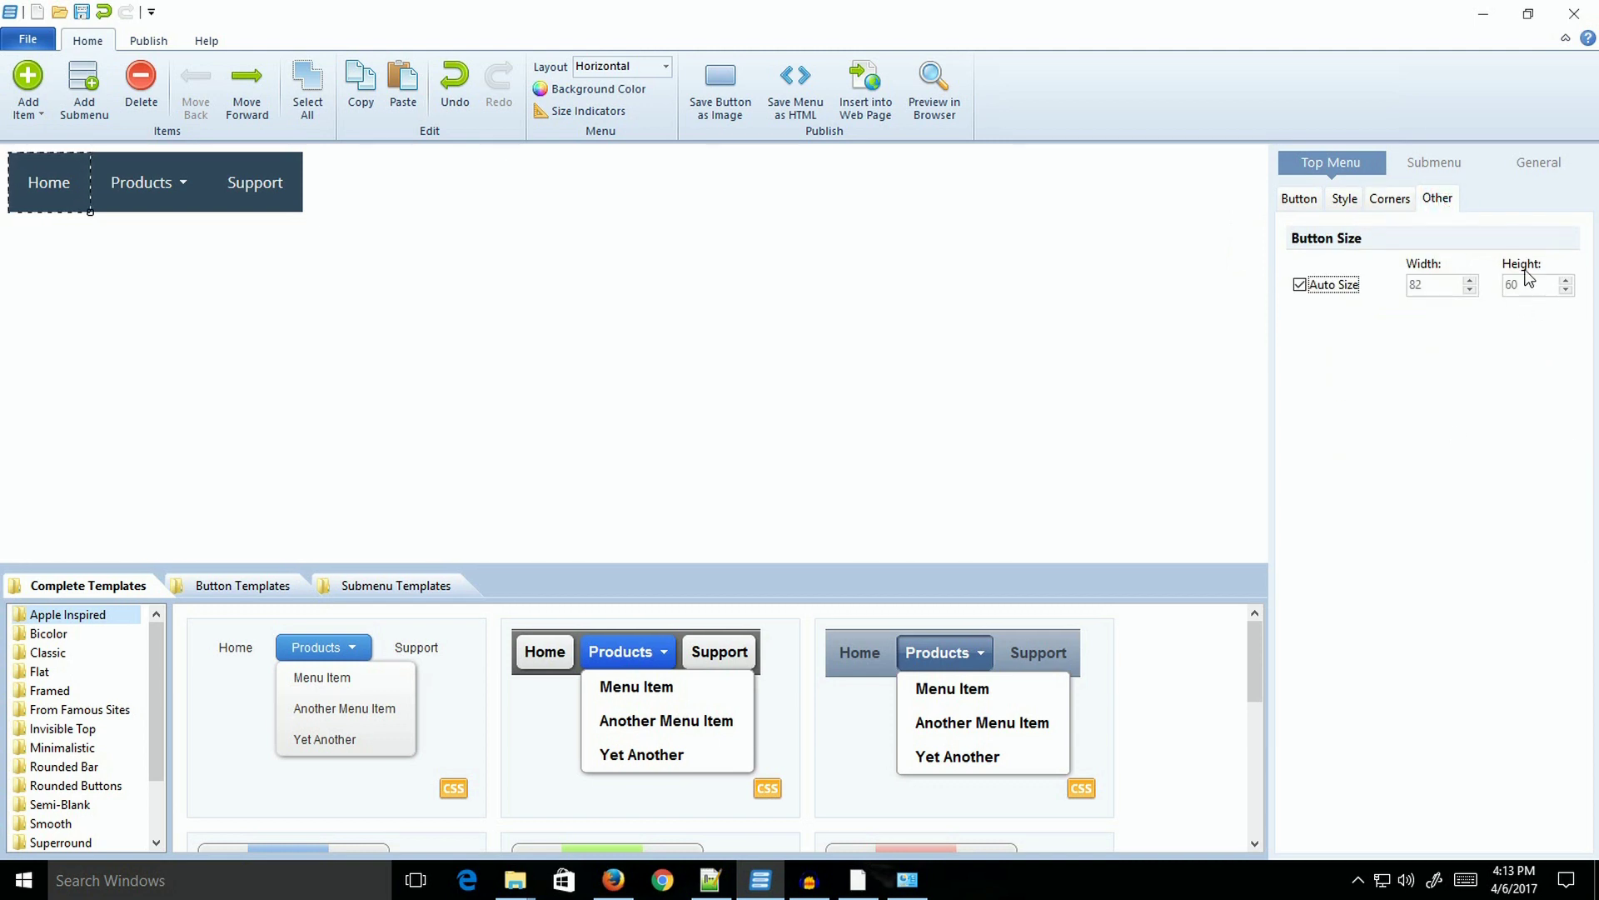
pyautogui.click(1301, 200)
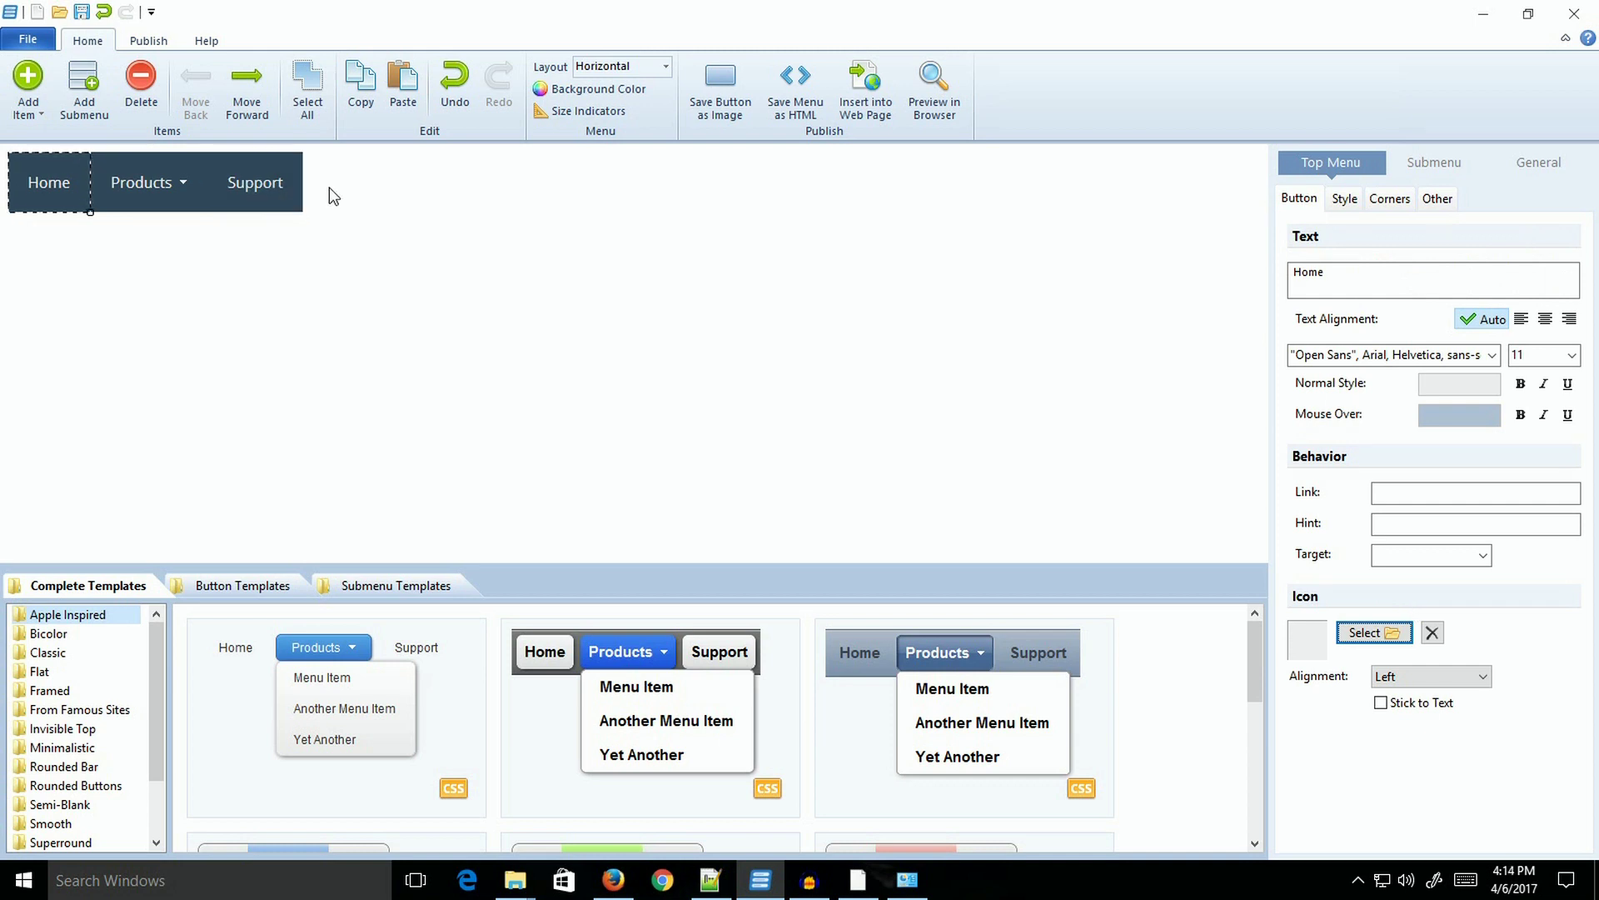
pyautogui.click(230, 184)
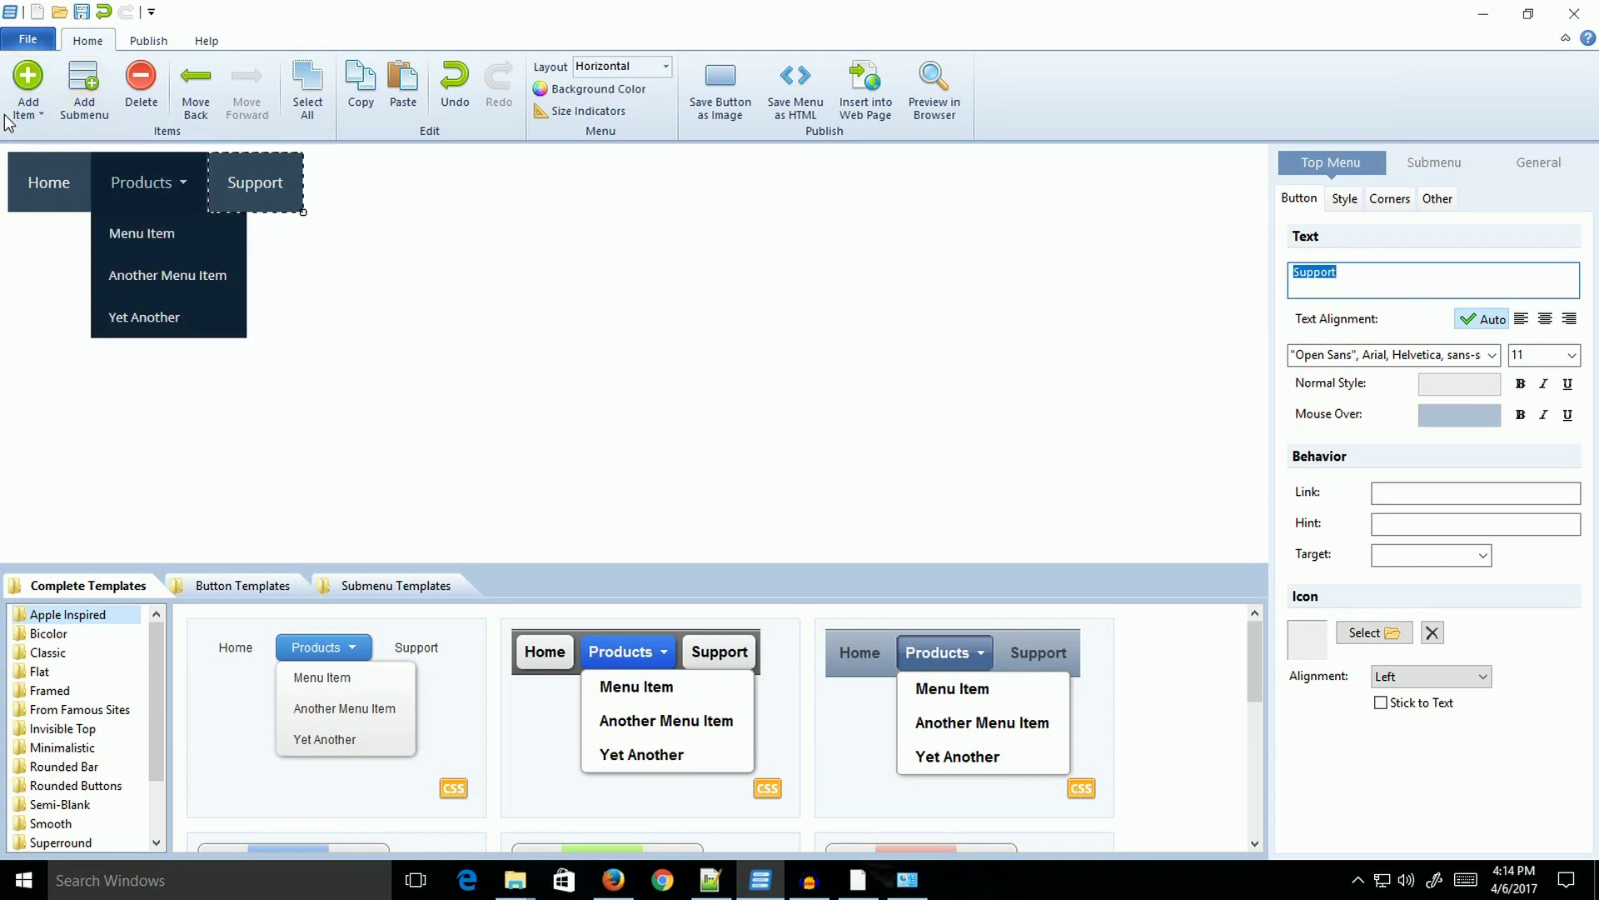
# Step: Add a fourth top-level button labelled Info after Support on the menu bar
pyautogui.click(37, 114)
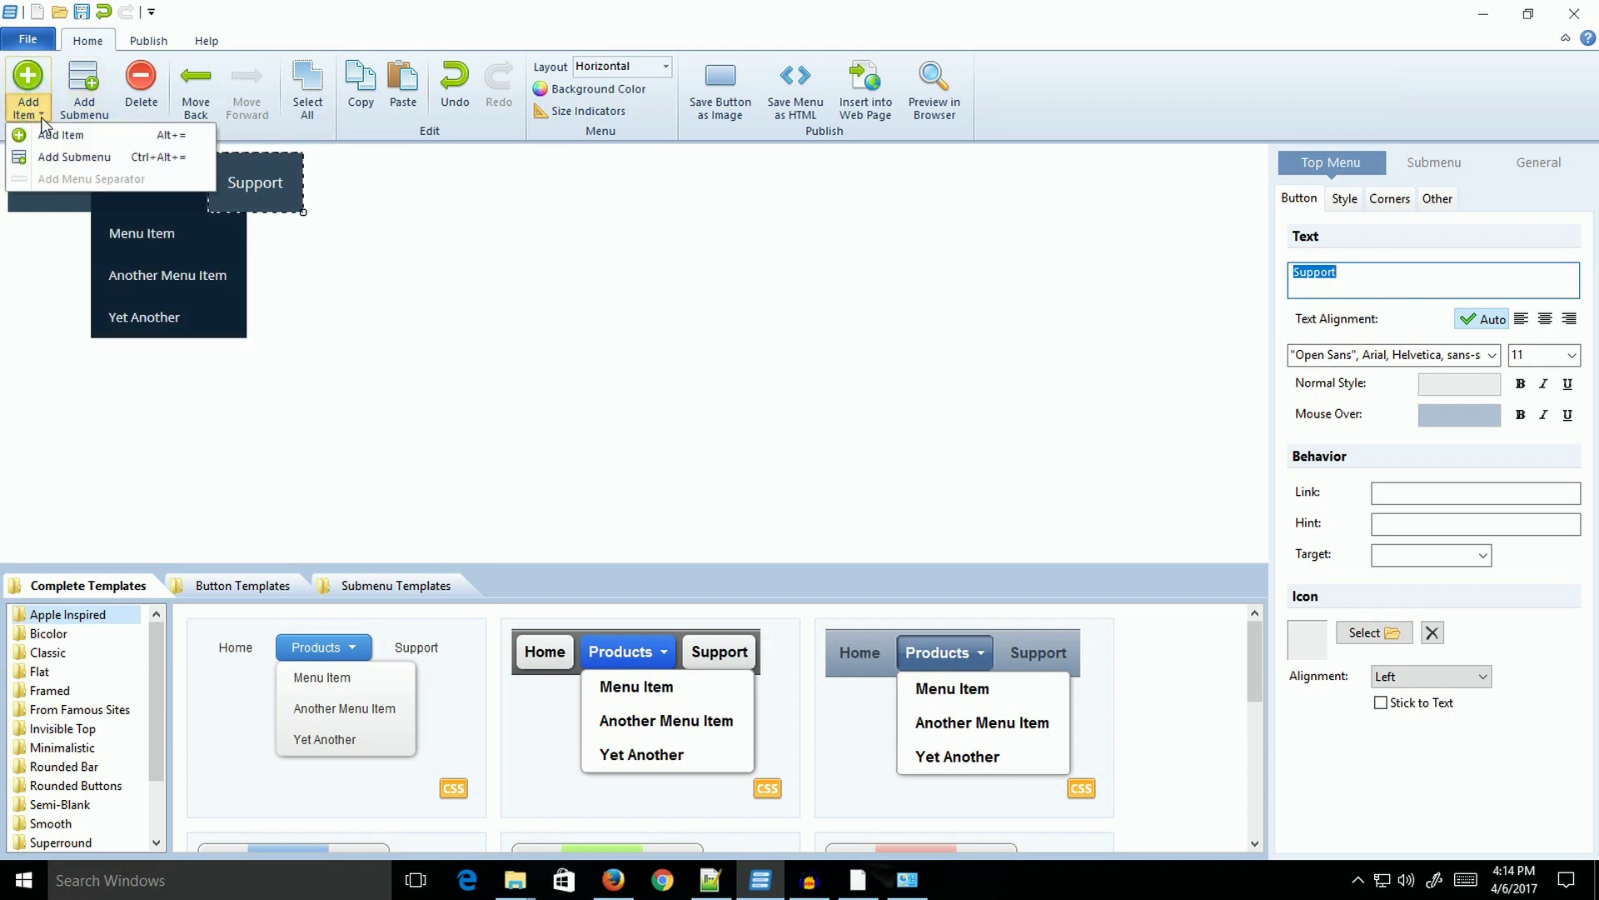
pyautogui.click(53, 137)
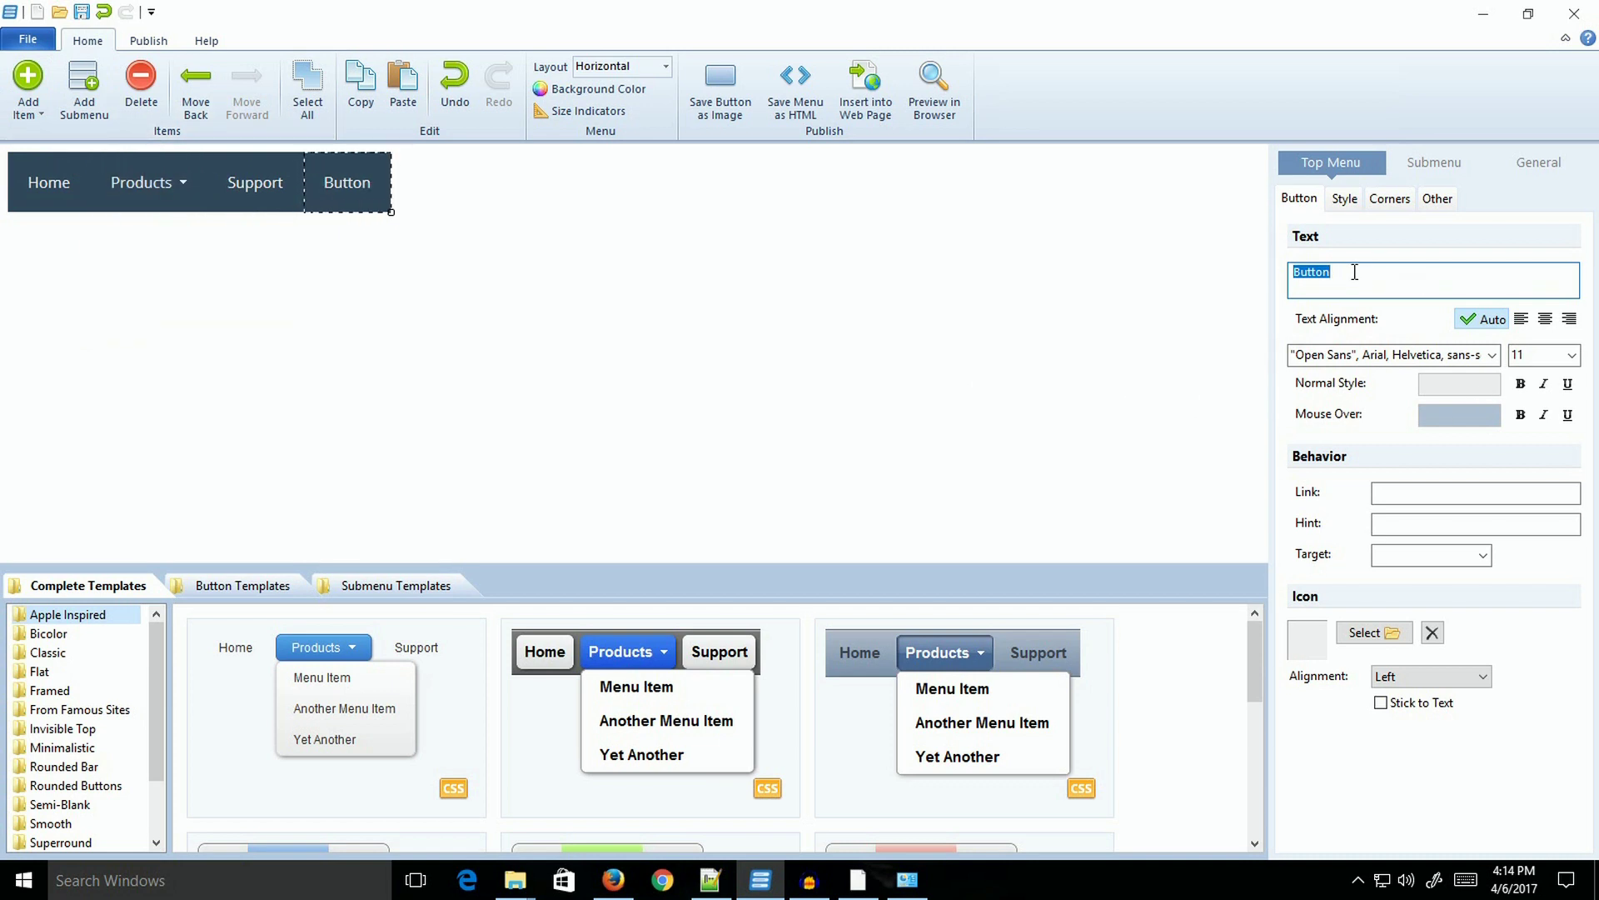
pyautogui.write('Info')
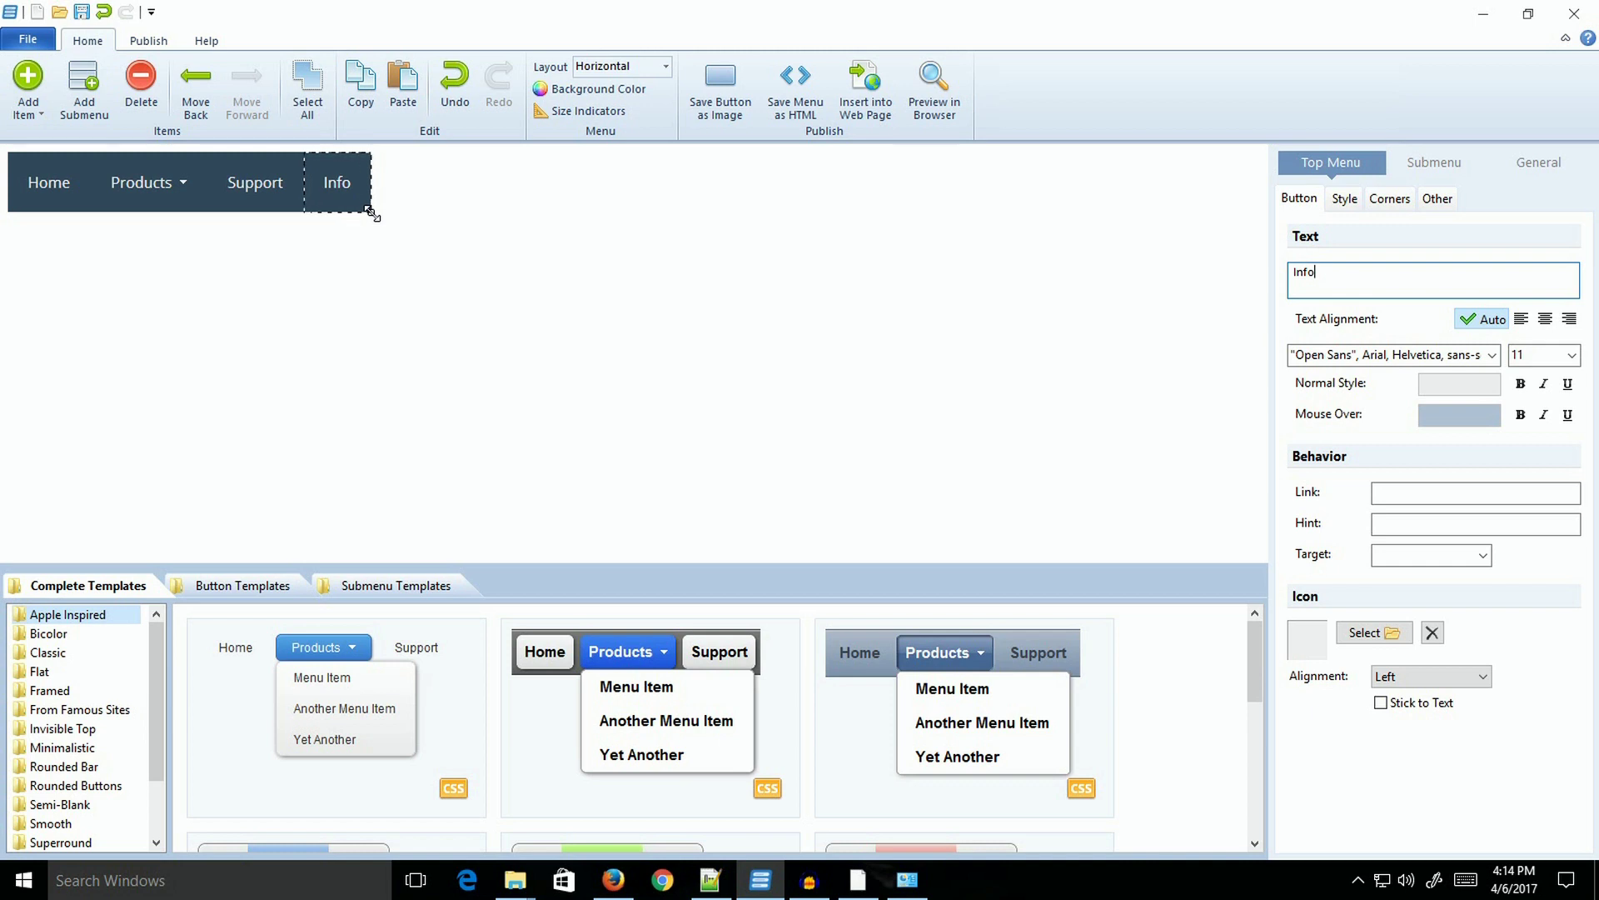
pyautogui.click(278, 184)
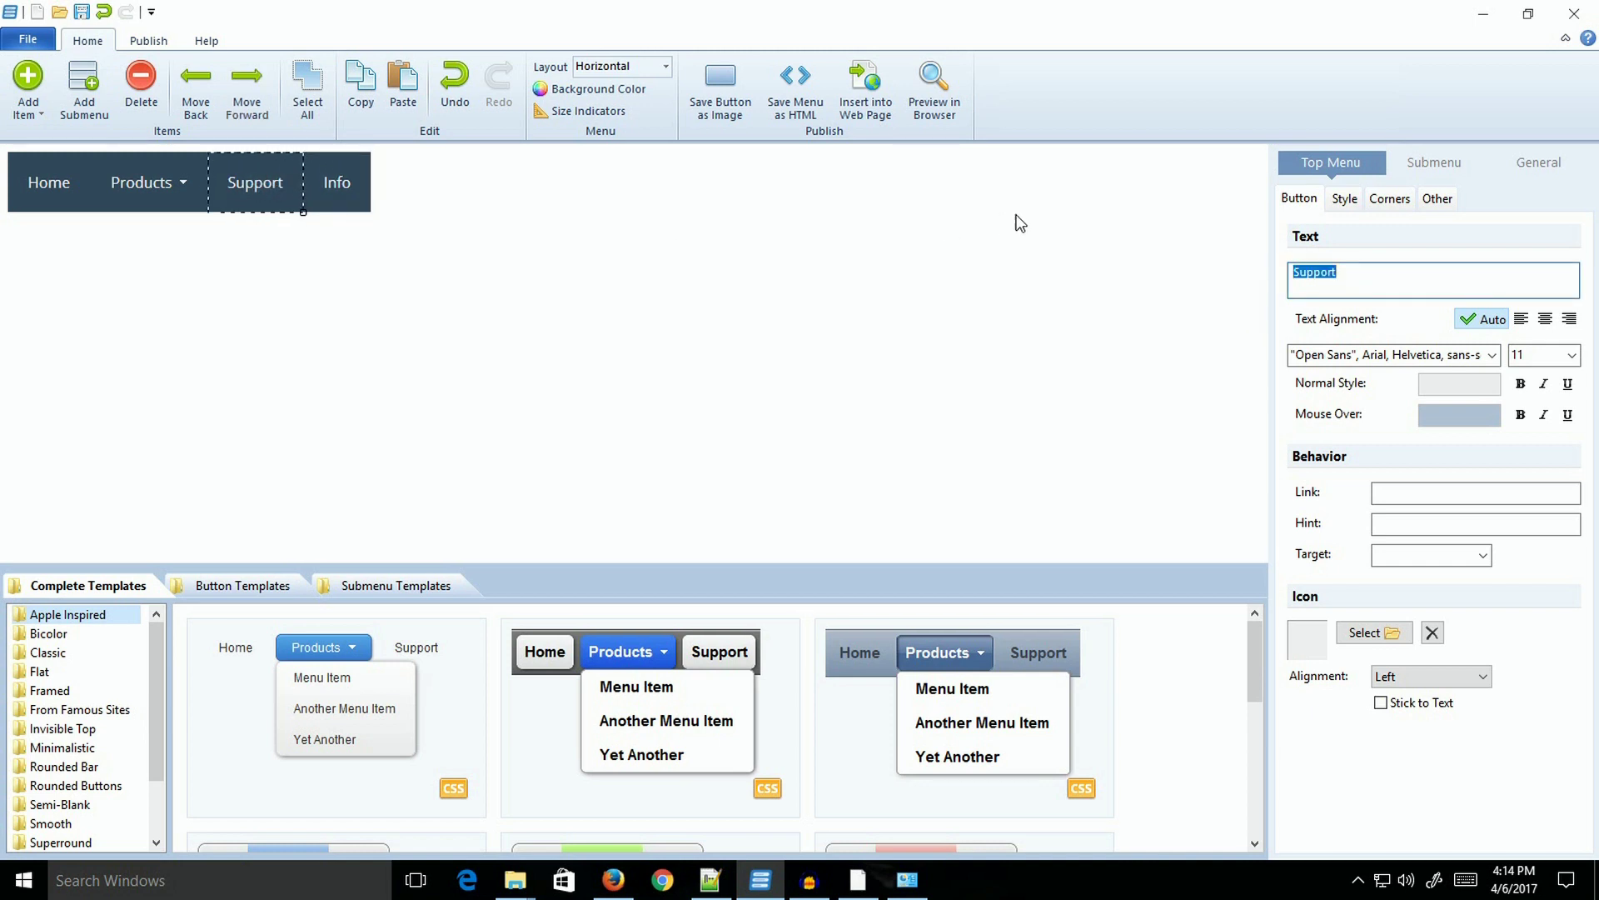
# Step: Compare the widths of the Products, Home, Support and Info buttons
pyautogui.click(1437, 198)
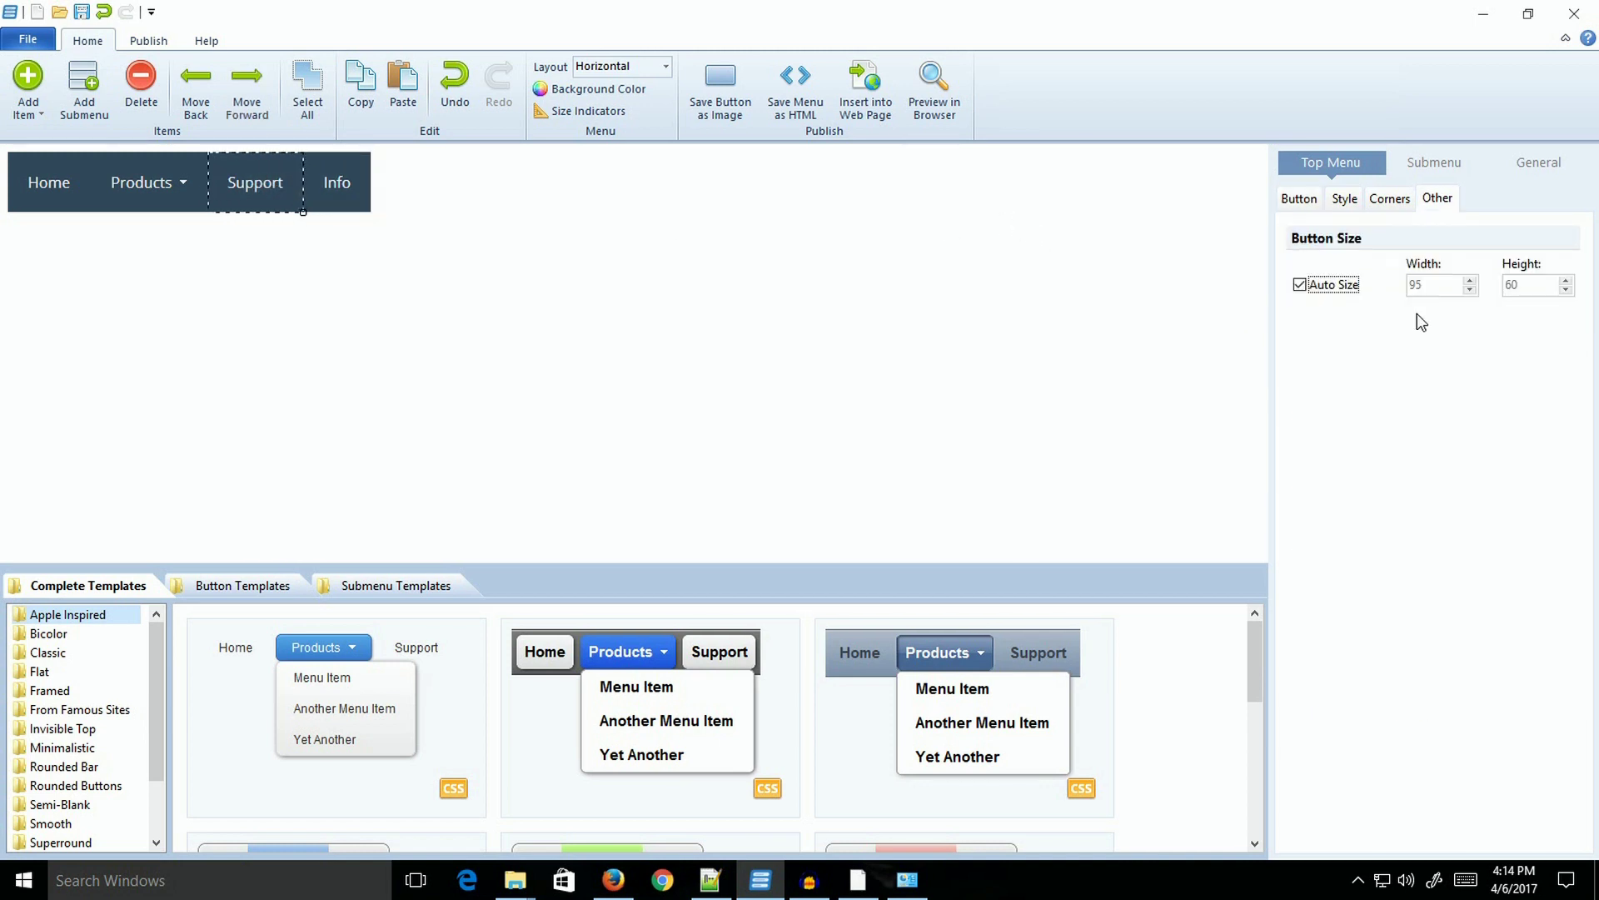
pyautogui.click(177, 176)
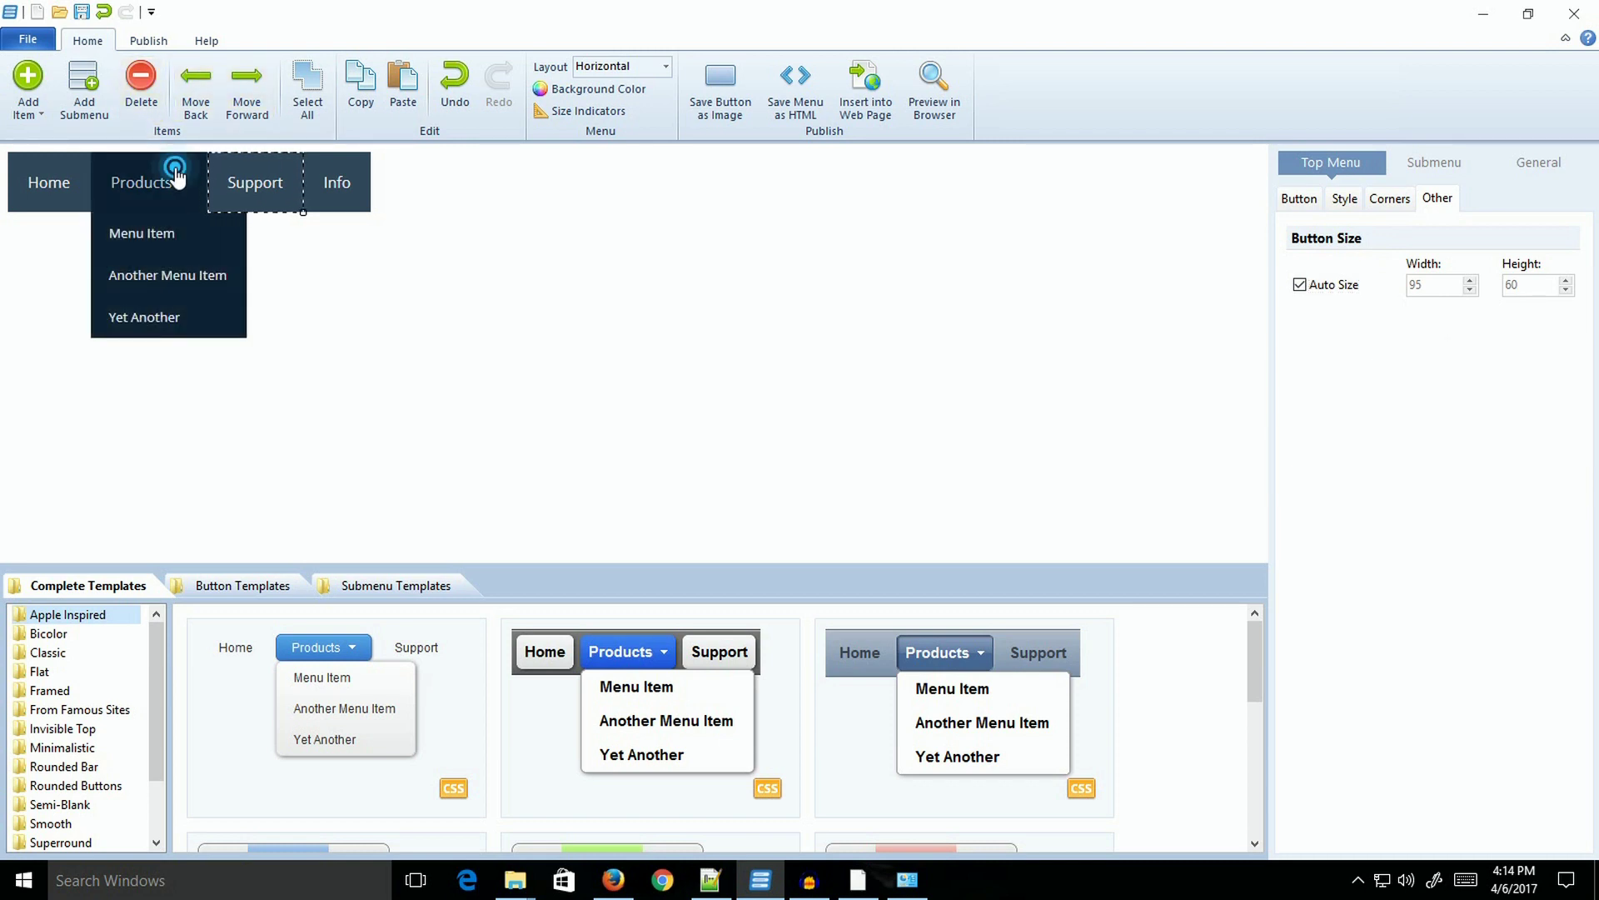
pyautogui.click(58, 179)
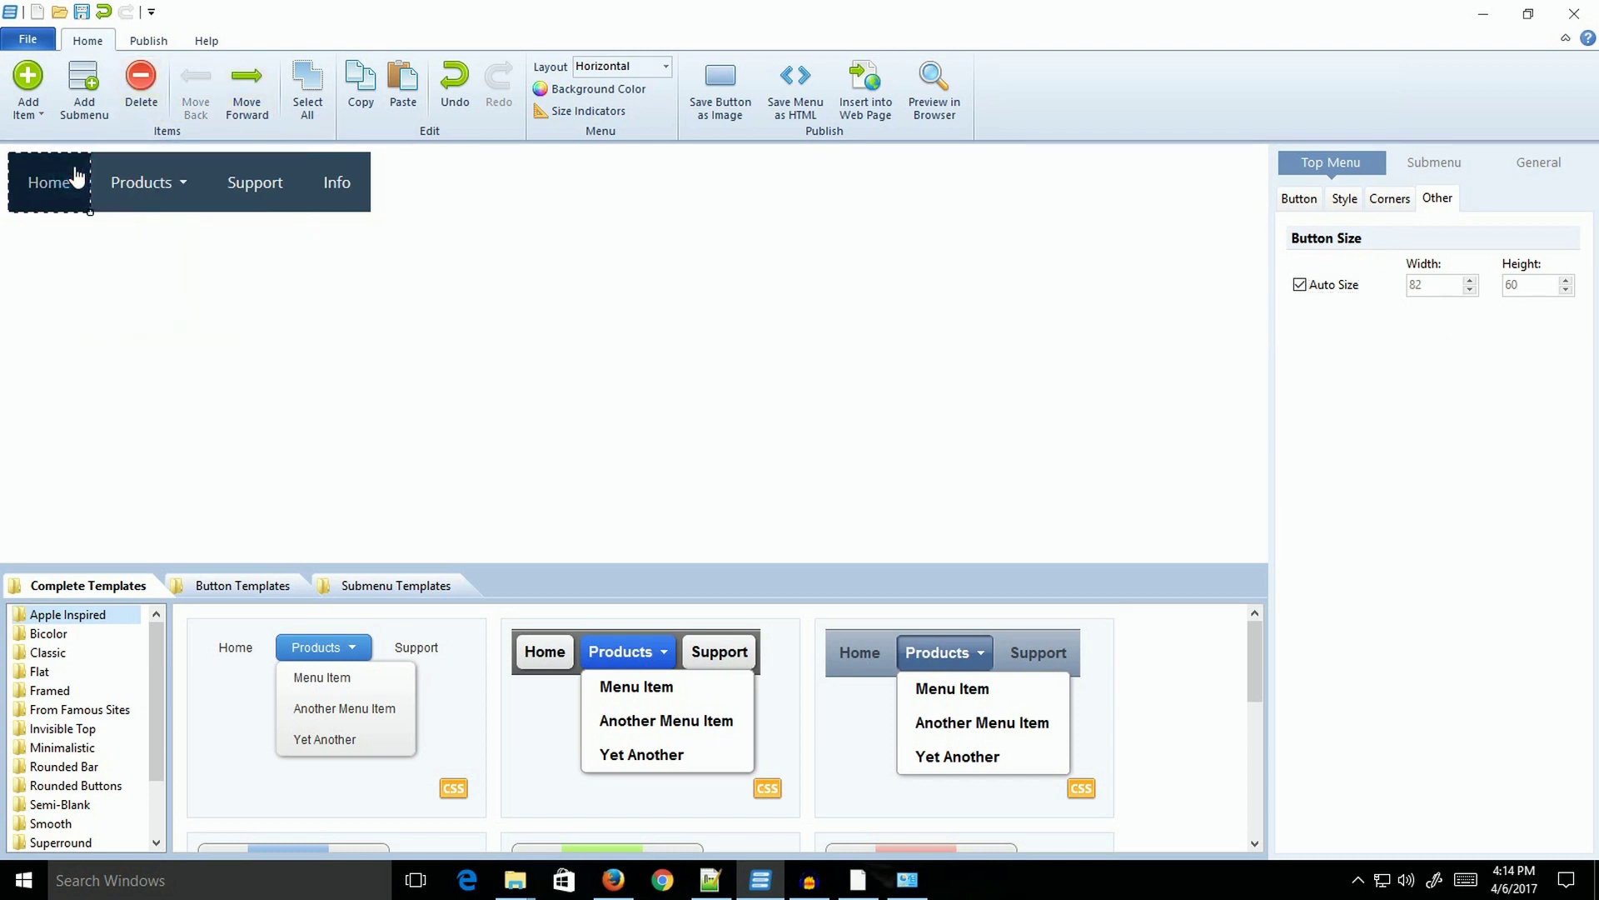
pyautogui.click(271, 178)
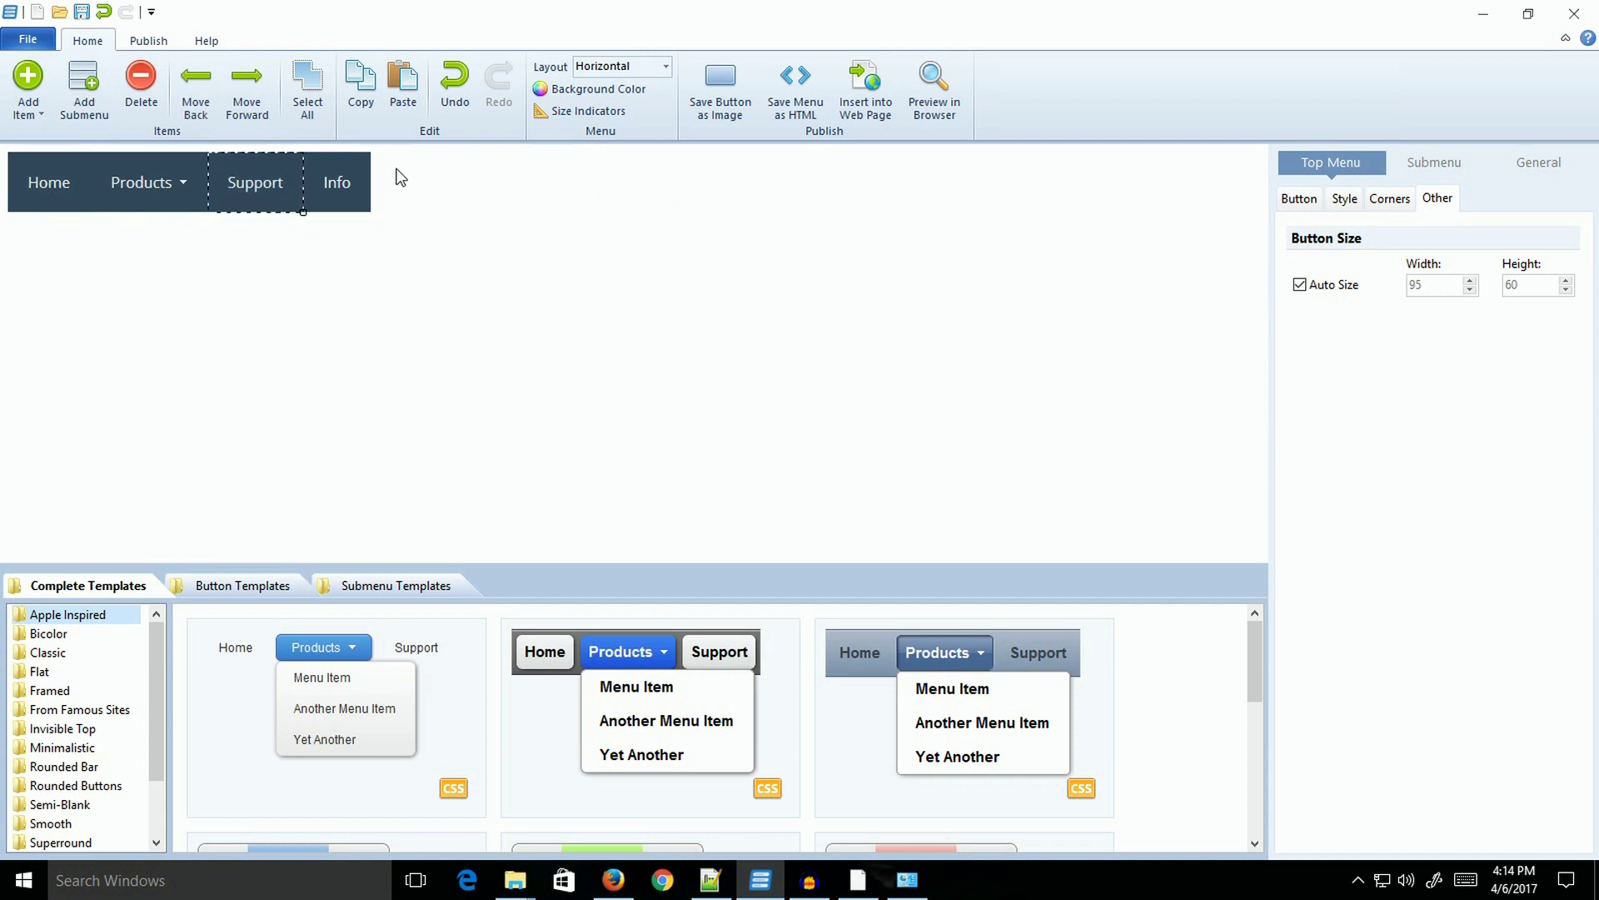
pyautogui.click(346, 167)
# Step: Turn off Auto Size for Info and set its width to 95
pyautogui.click(1300, 285)
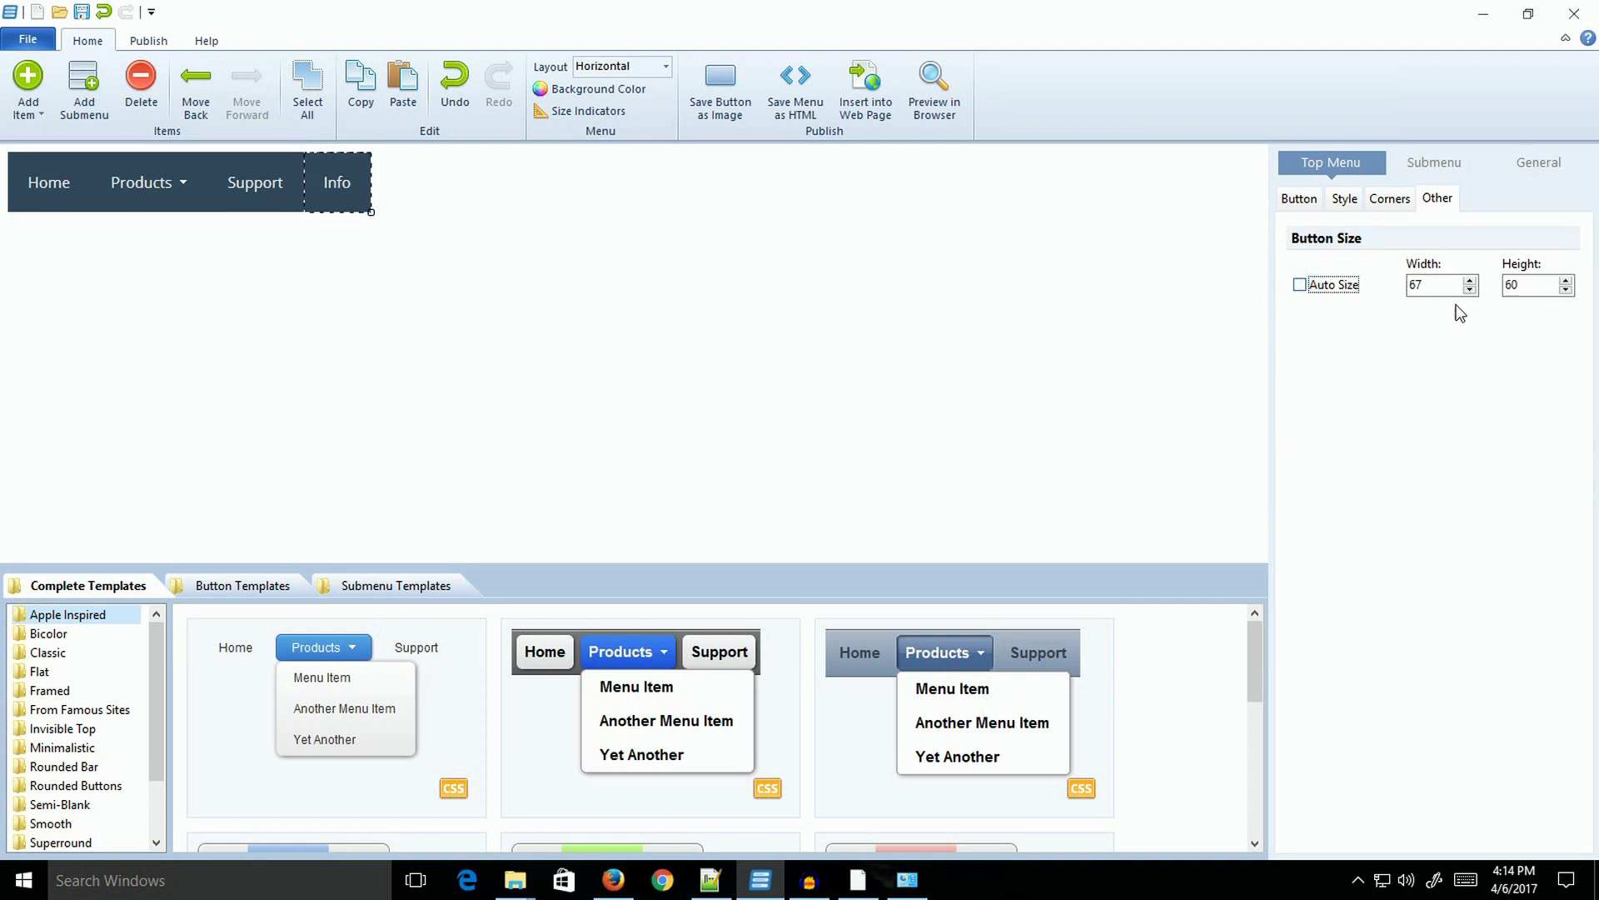
pyautogui.doubleClick(1433, 285)
pyautogui.write('95')
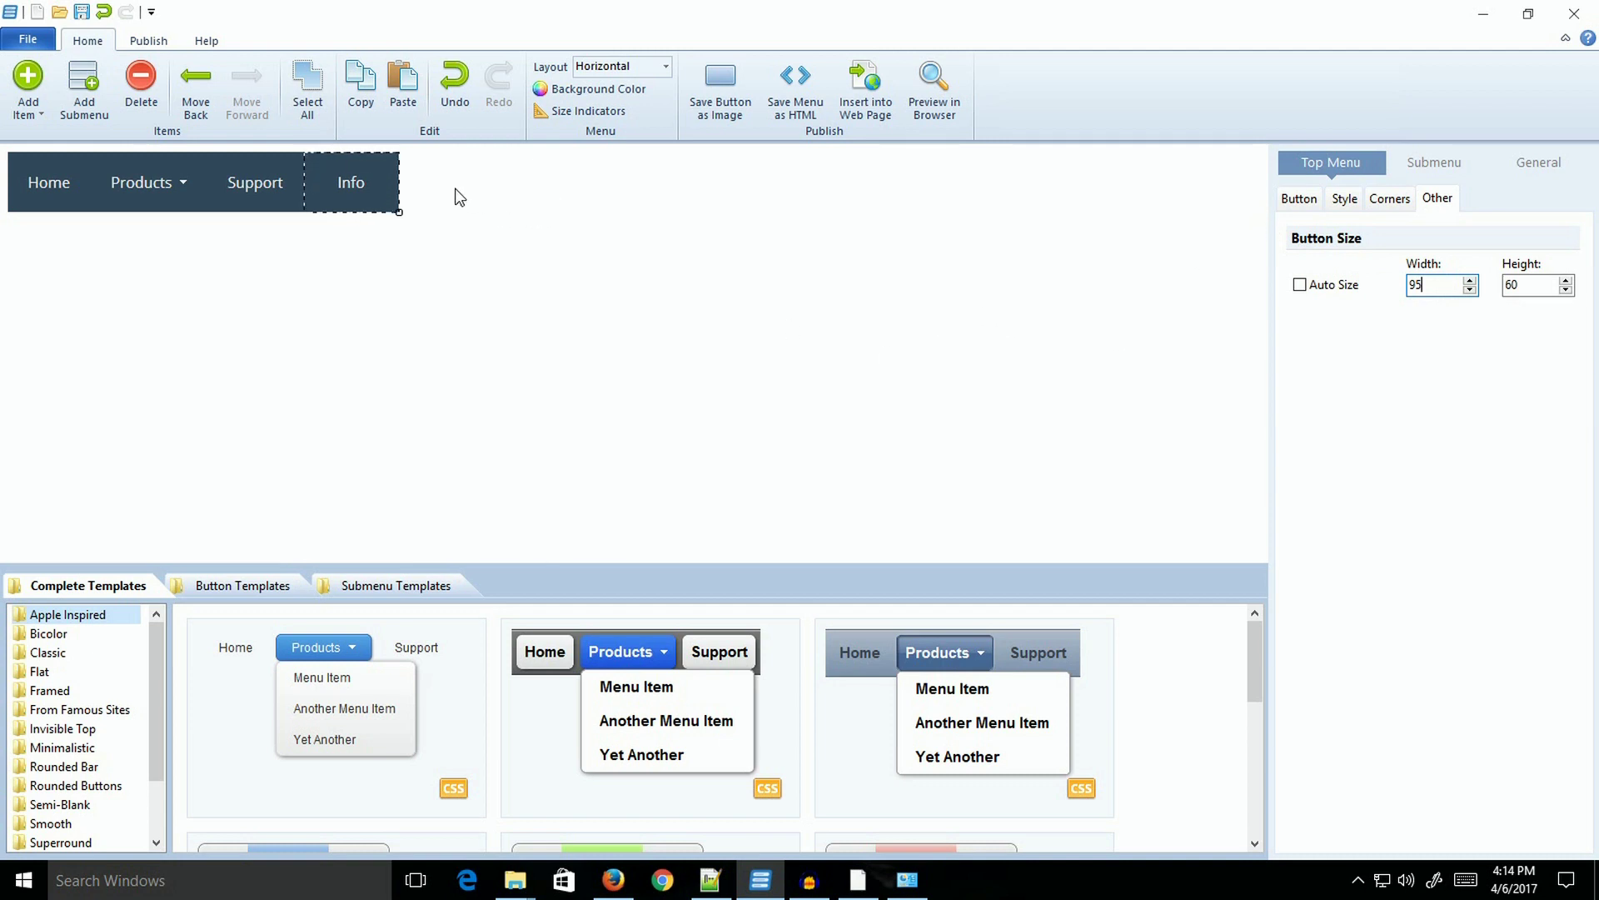
pyautogui.click(1408, 333)
pyautogui.click(354, 192)
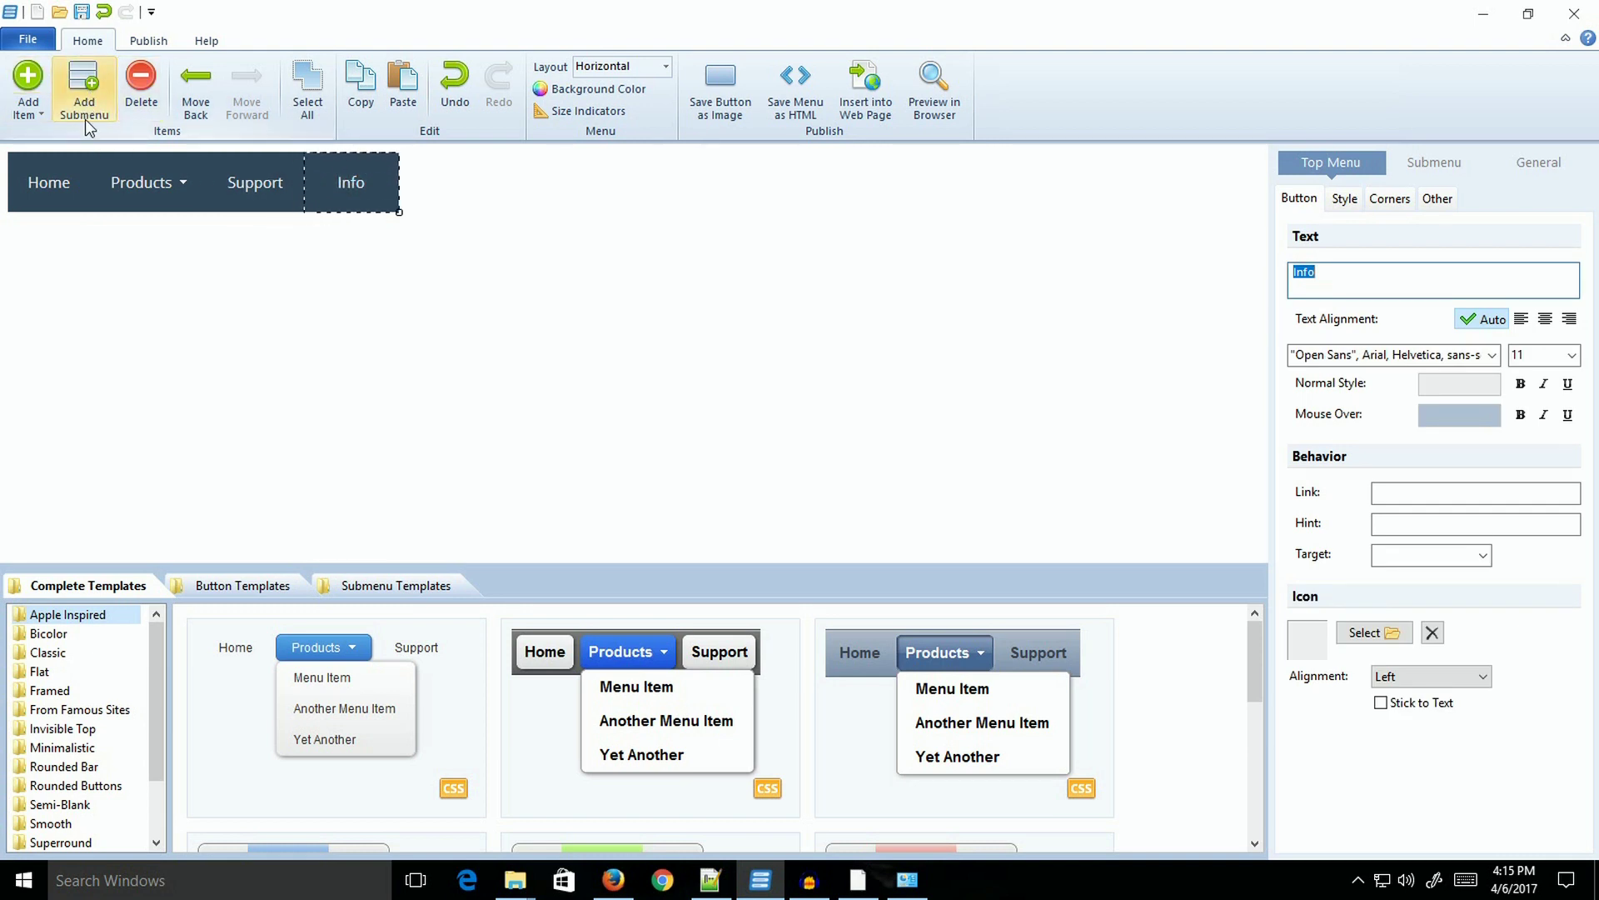
# Step: Add a dropdown submenu under Info and rename its first entry Item1
pyautogui.click(88, 92)
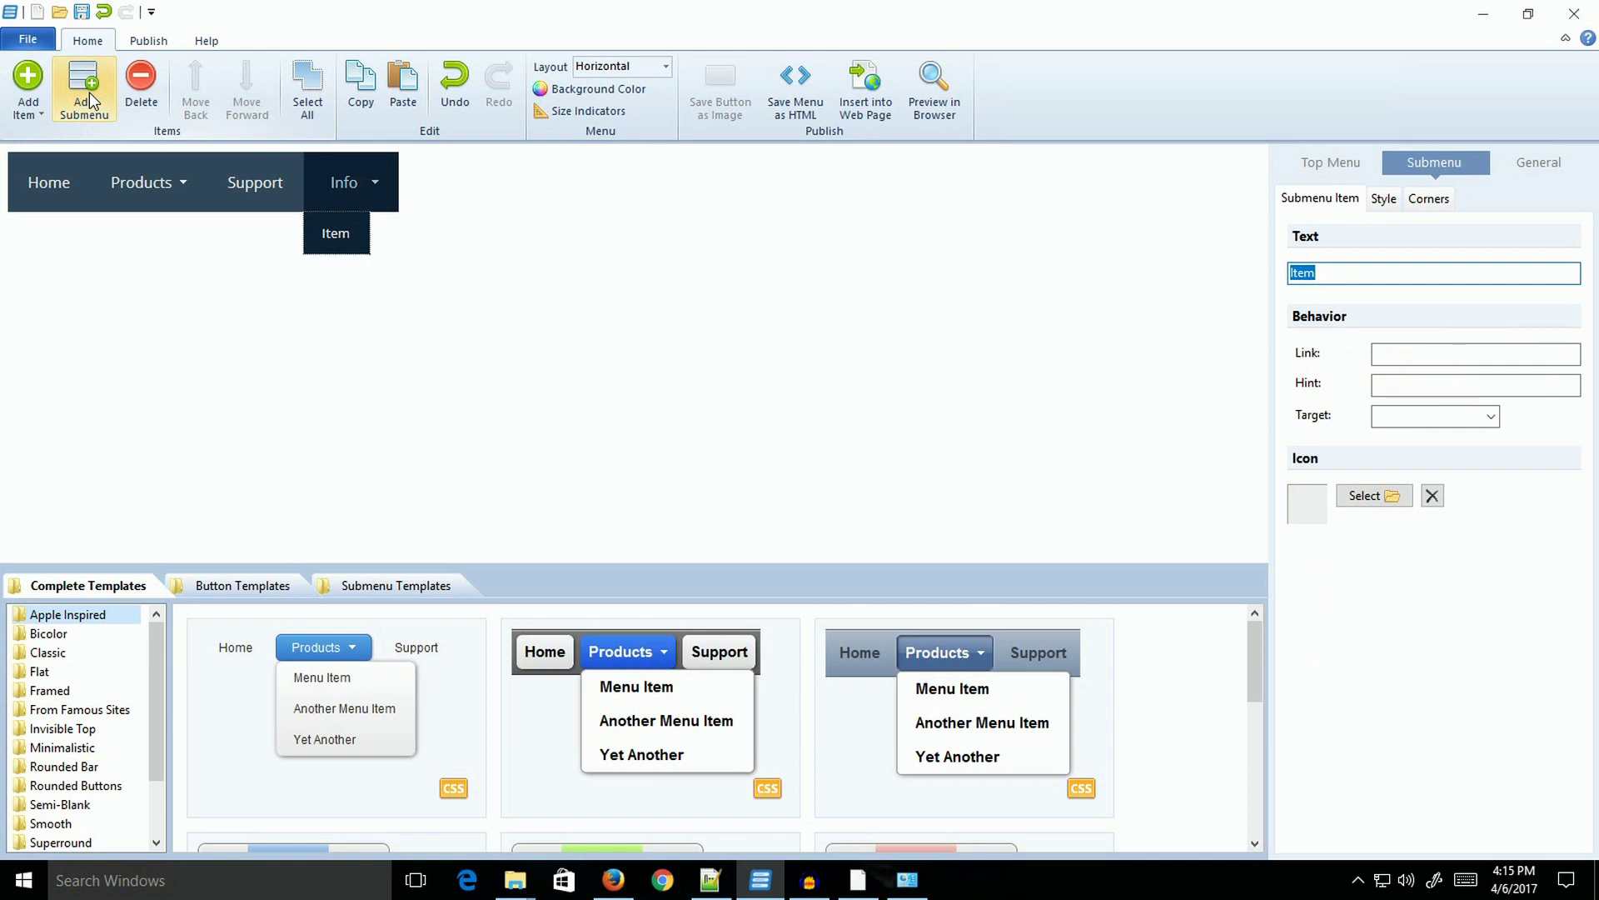
pyautogui.click(340, 234)
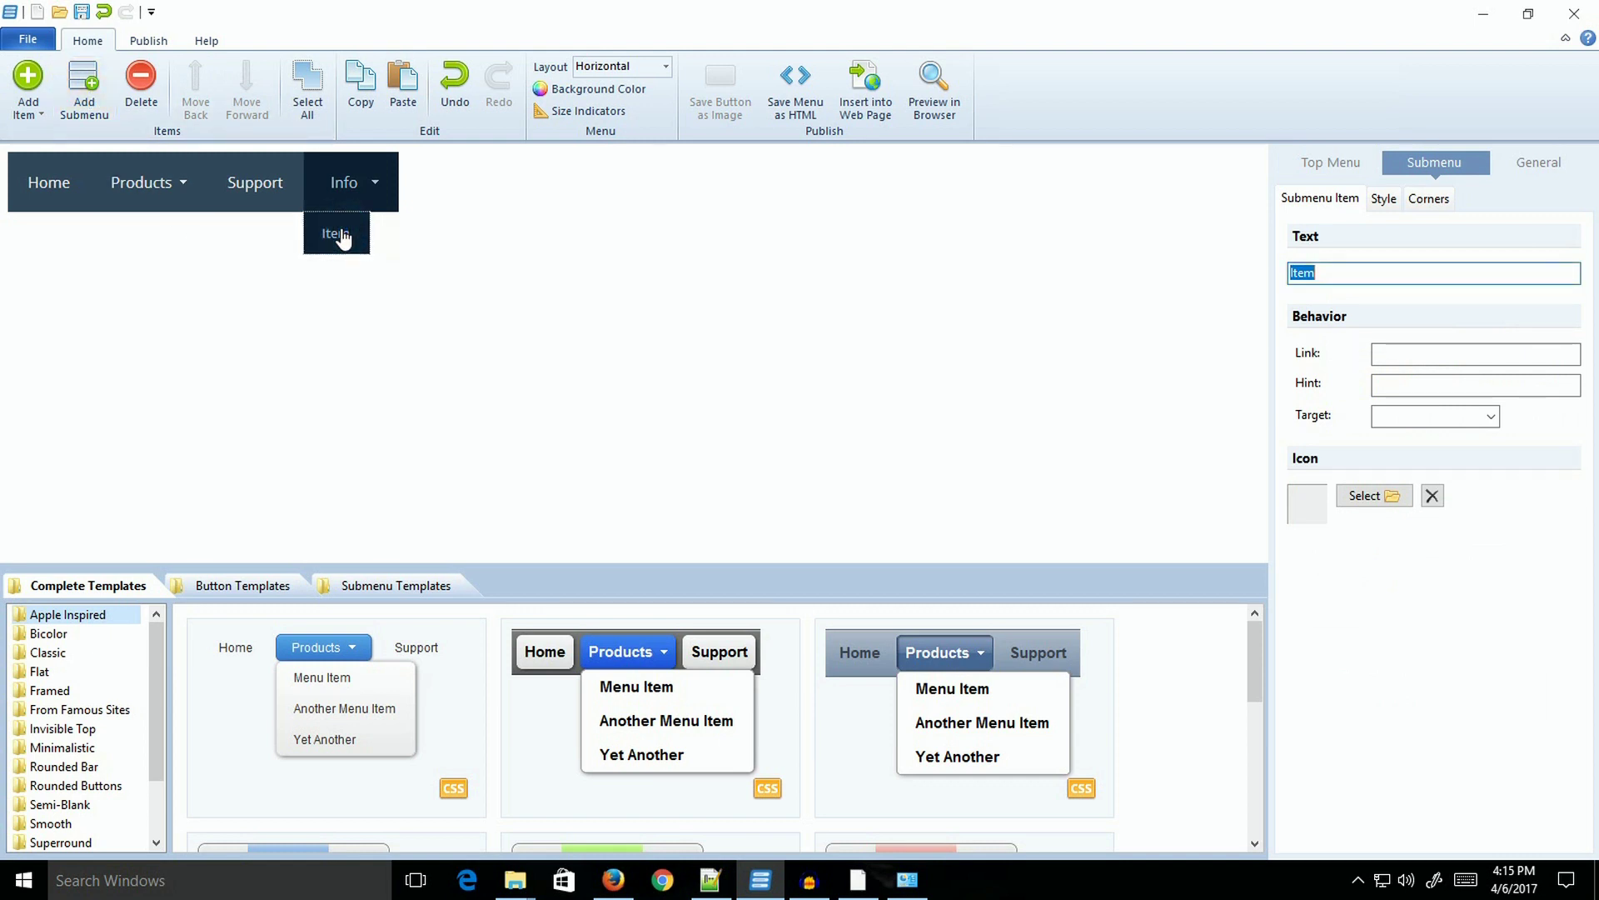
pyautogui.click(1328, 275)
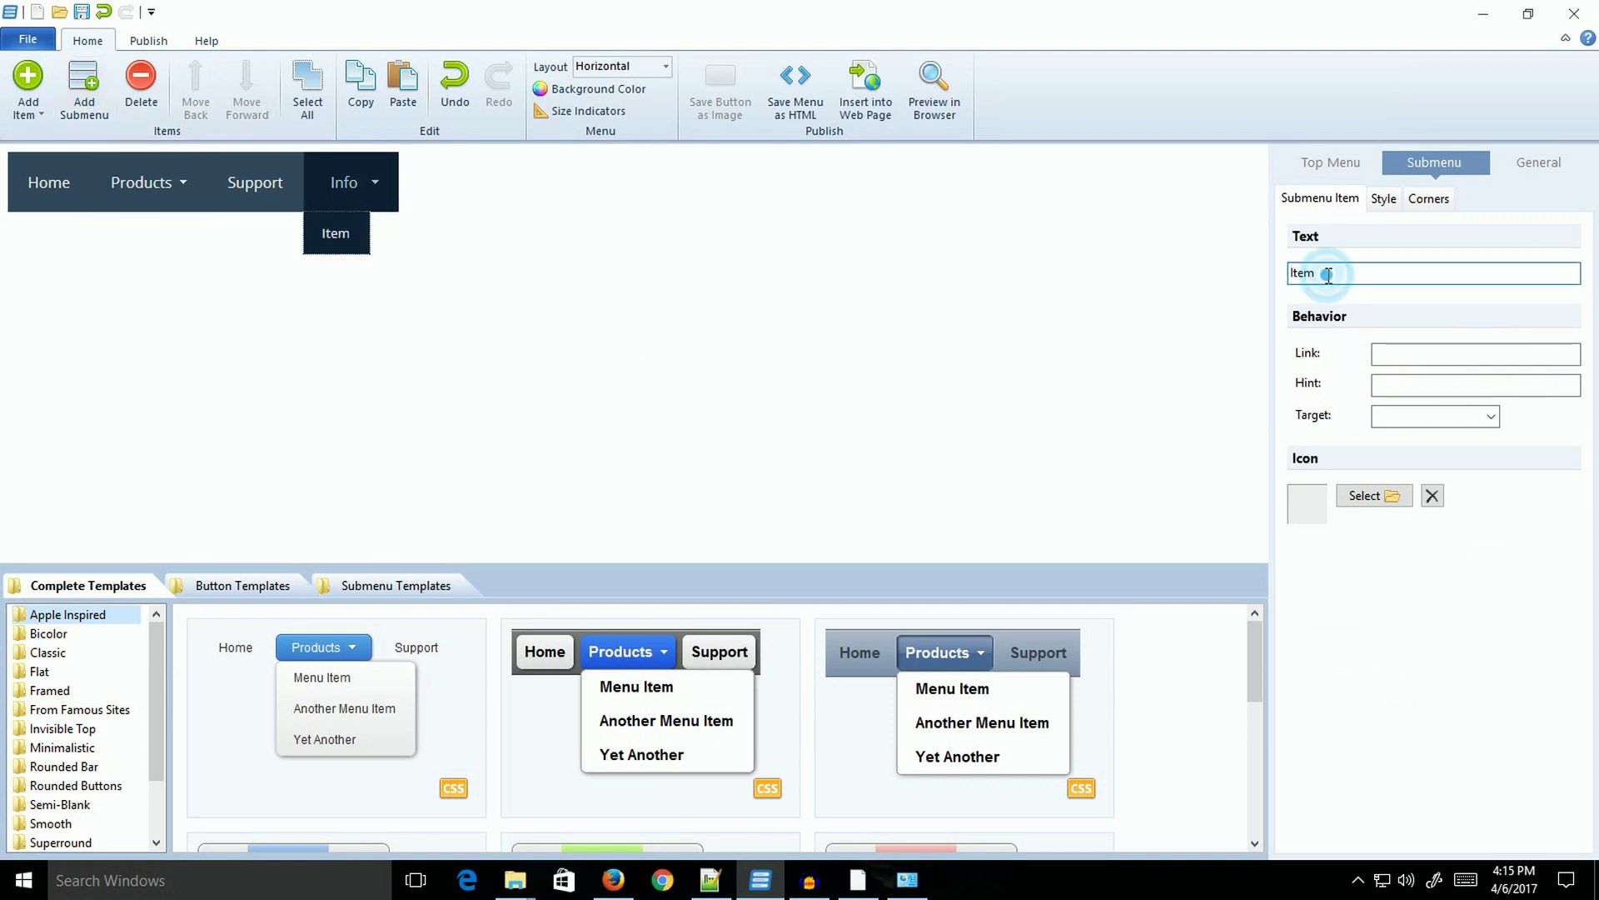
pyautogui.write('1')
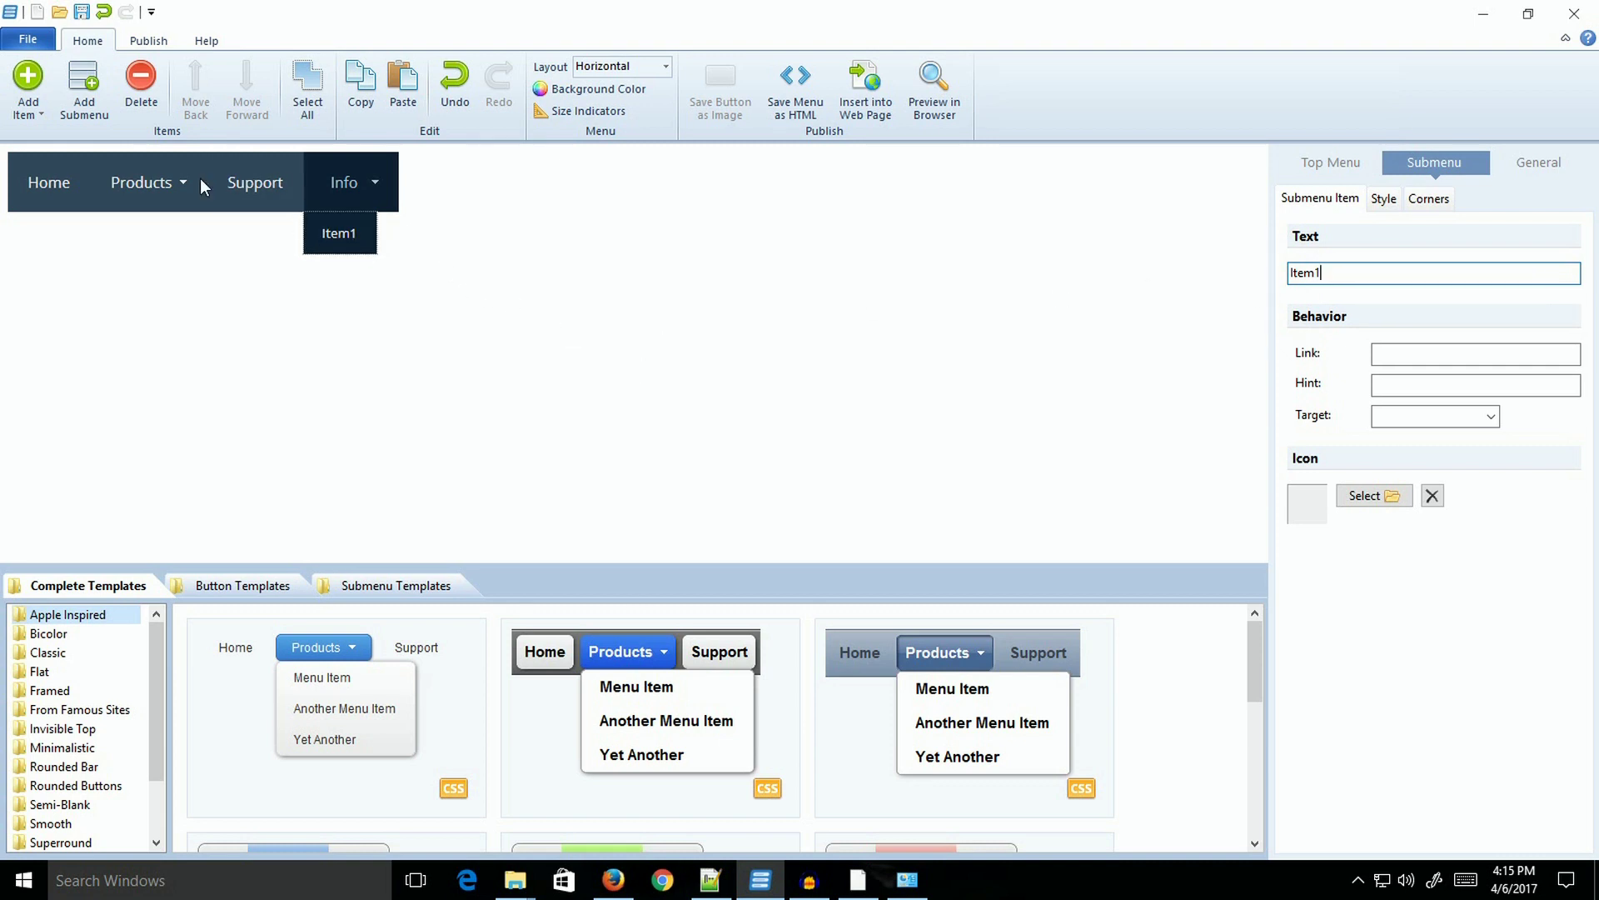
# Step: Add three more entries to Info's dropdown
pyautogui.click(27, 106)
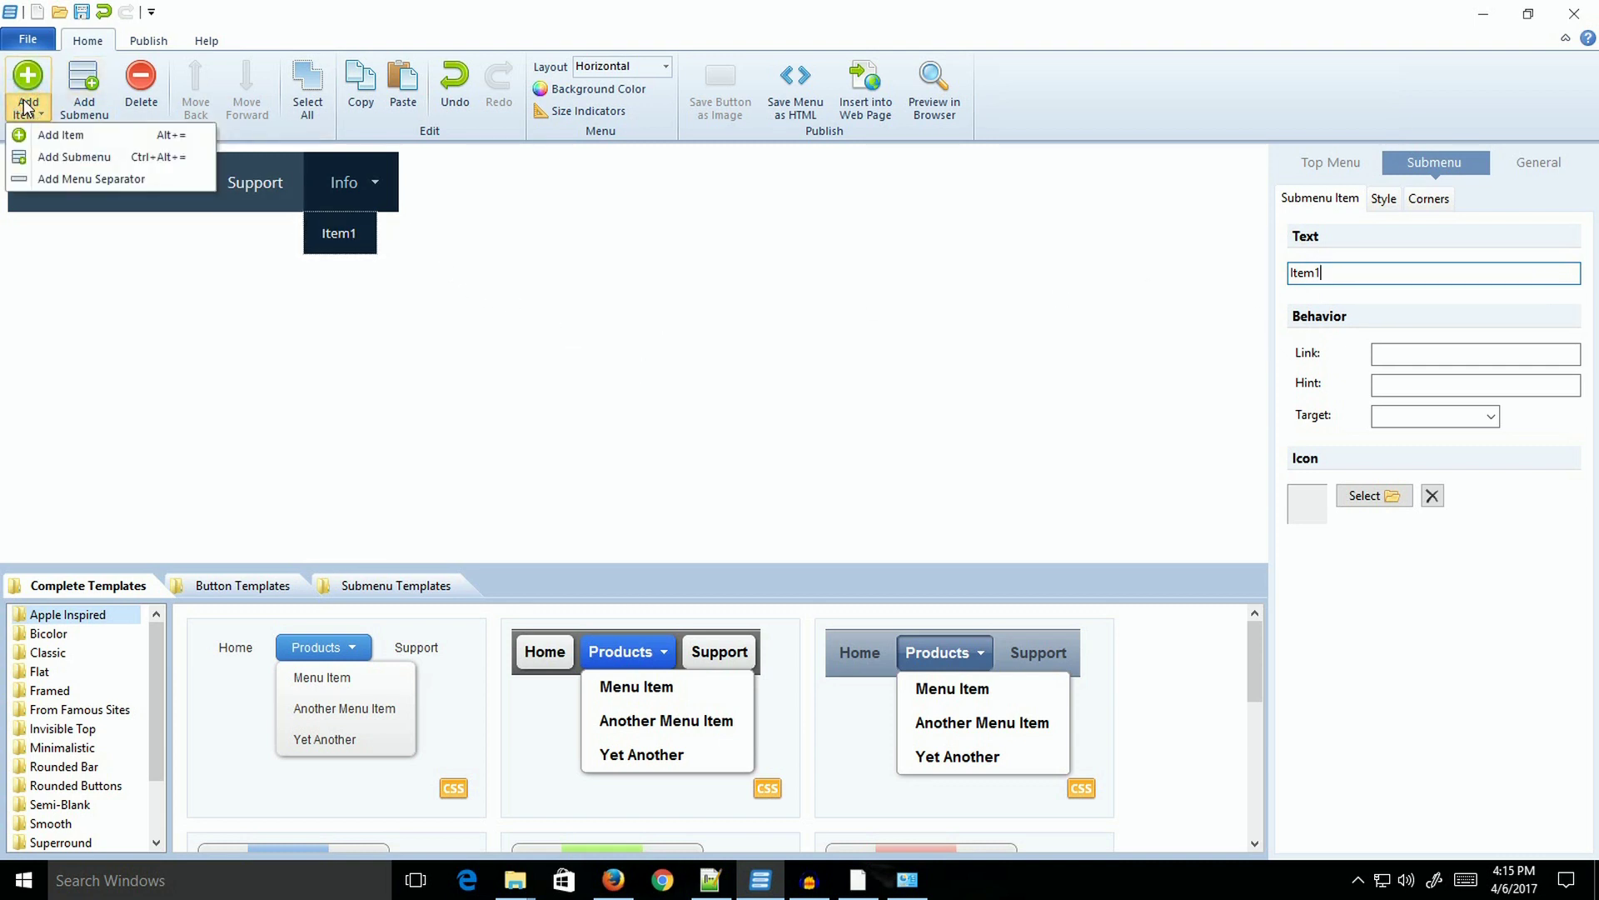
pyautogui.click(45, 127)
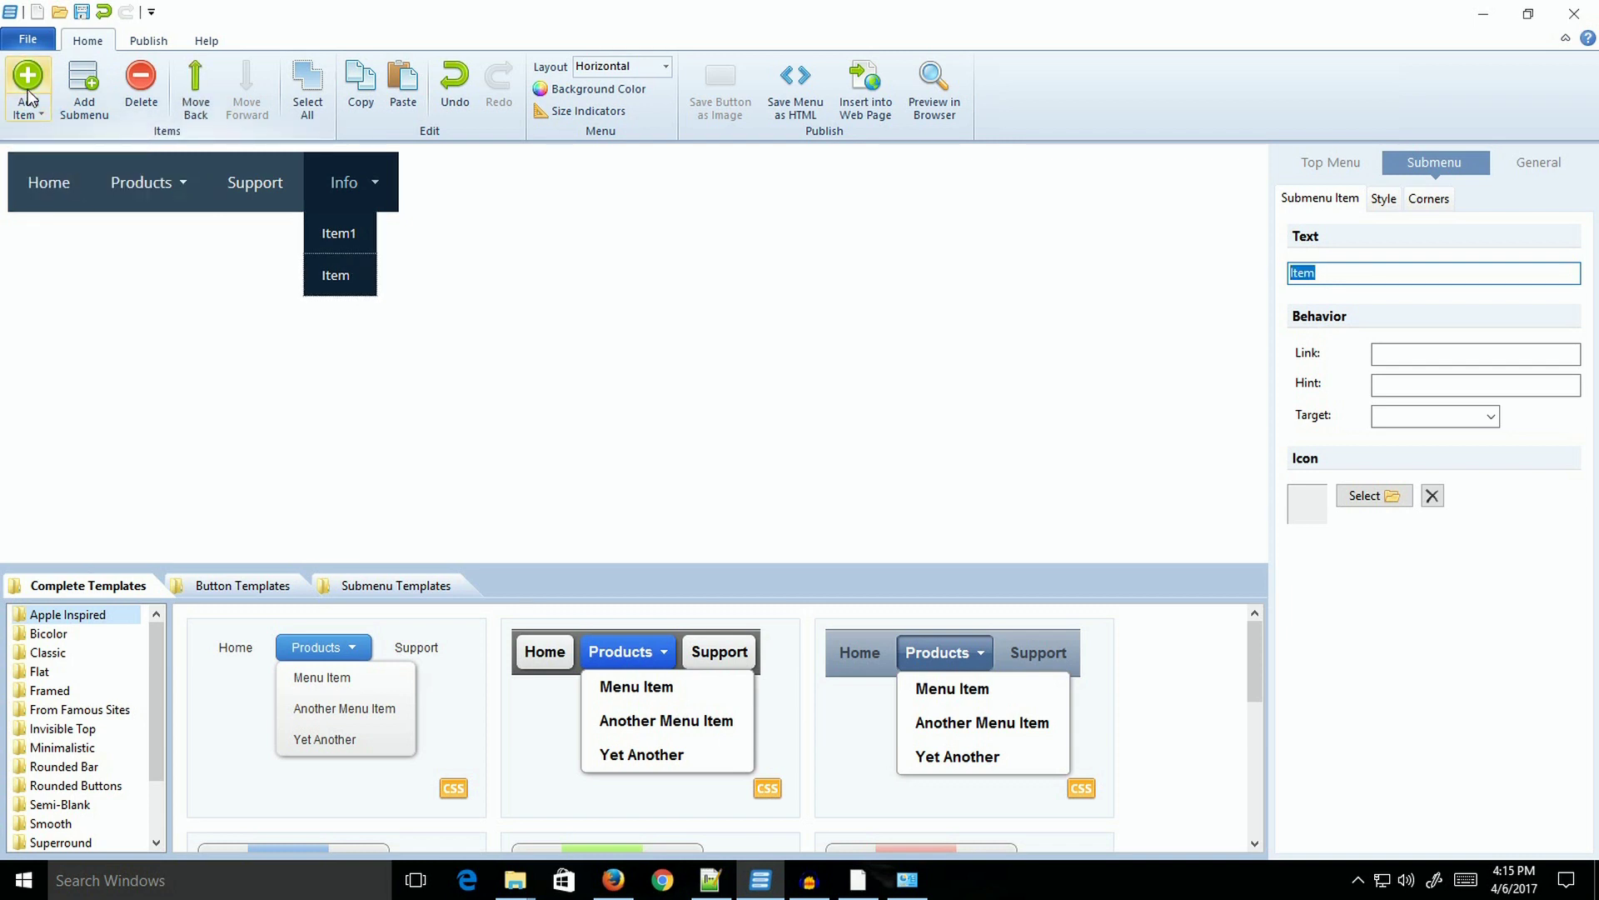
pyautogui.click(30, 103)
pyautogui.click(30, 102)
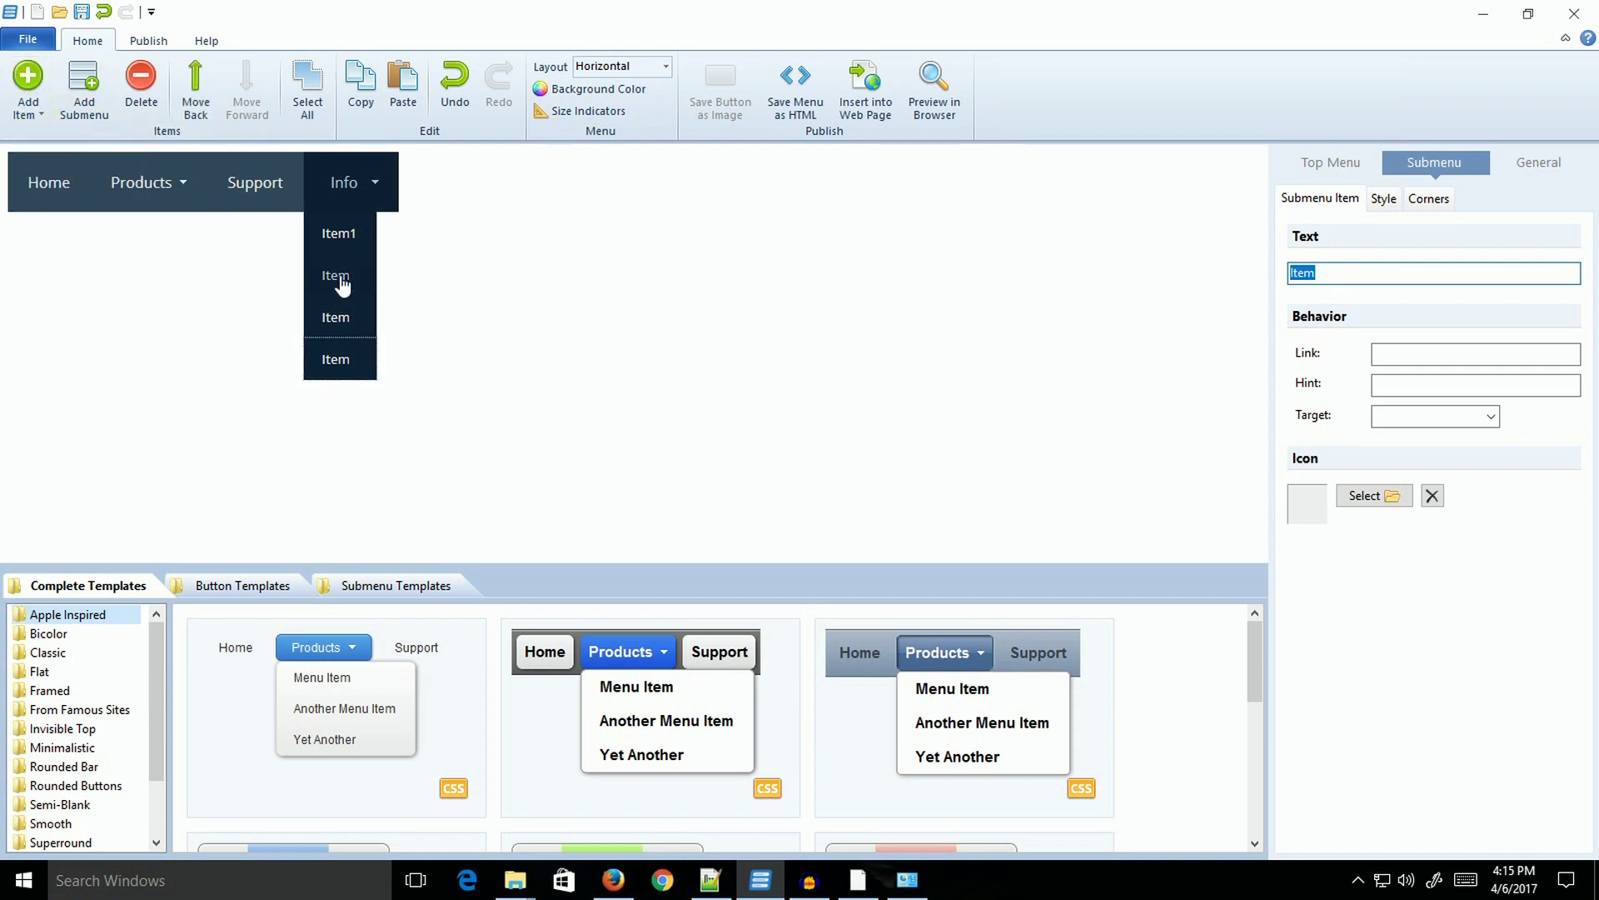
pyautogui.click(1348, 278)
# Step: Label the last Info entry Item2 and give Item1 the hint 'note', leaving its target blank
pyautogui.write('2')
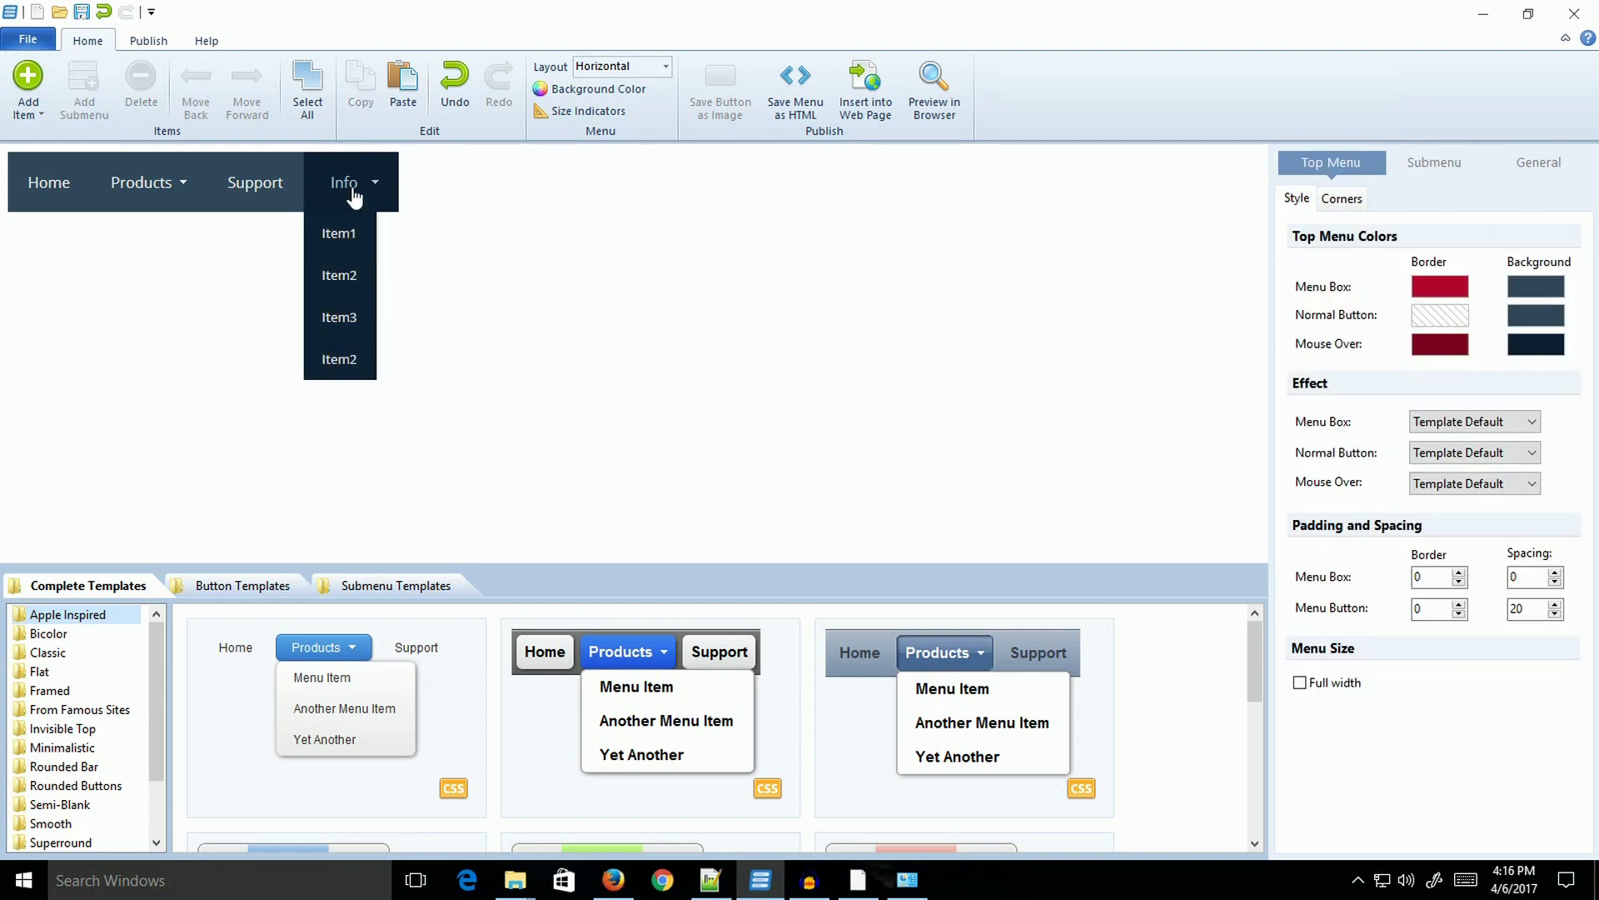
pyautogui.click(356, 241)
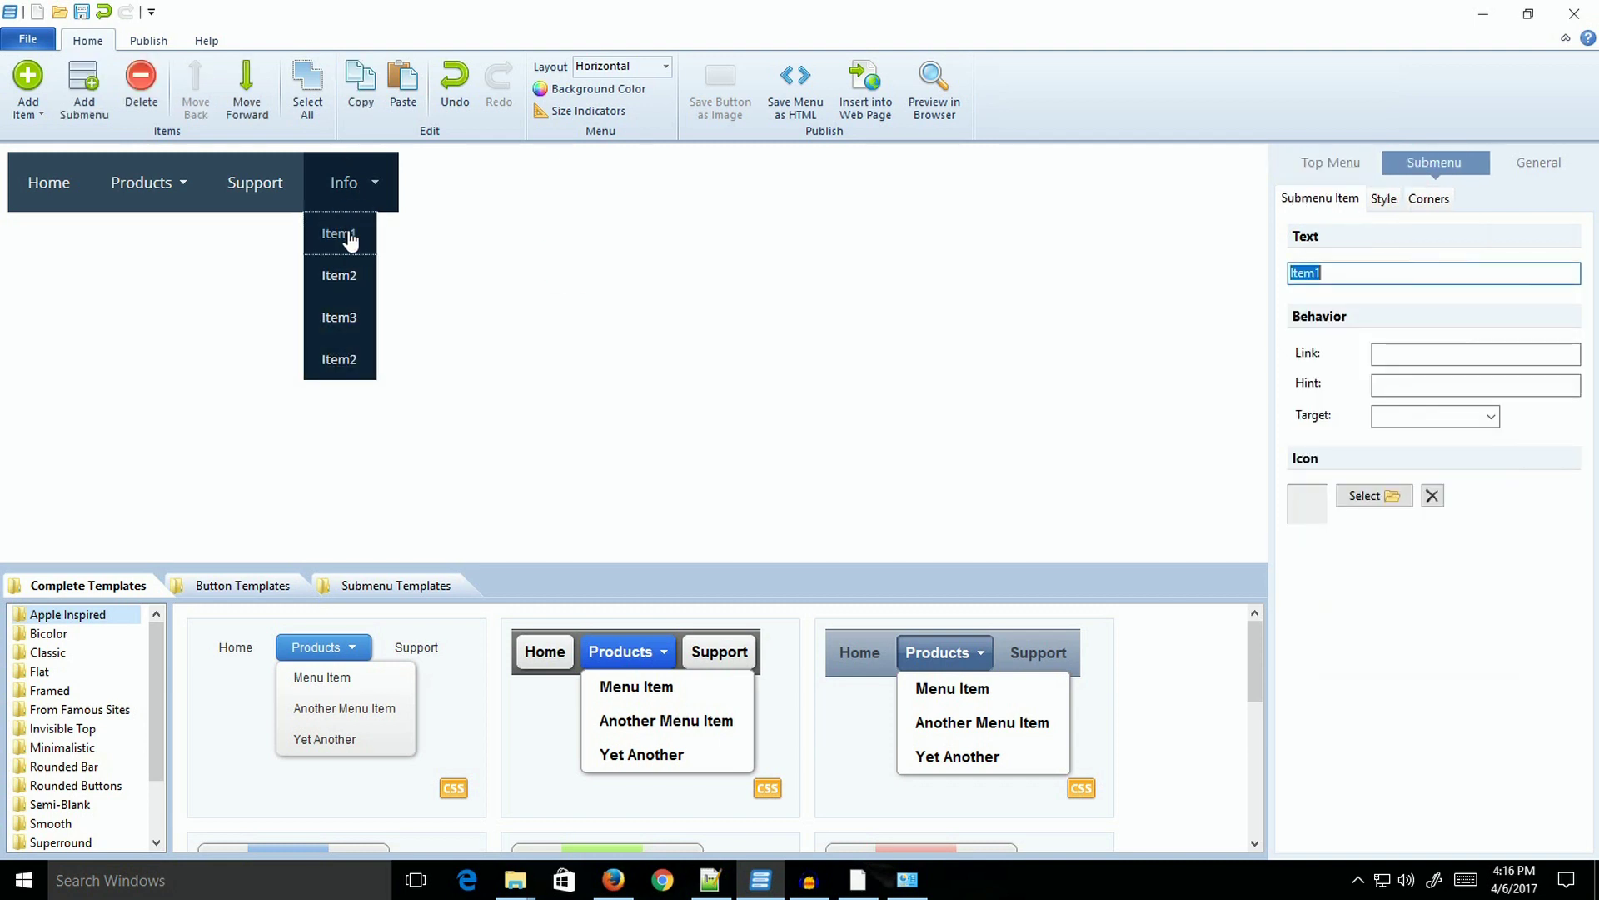
pyautogui.click(1387, 350)
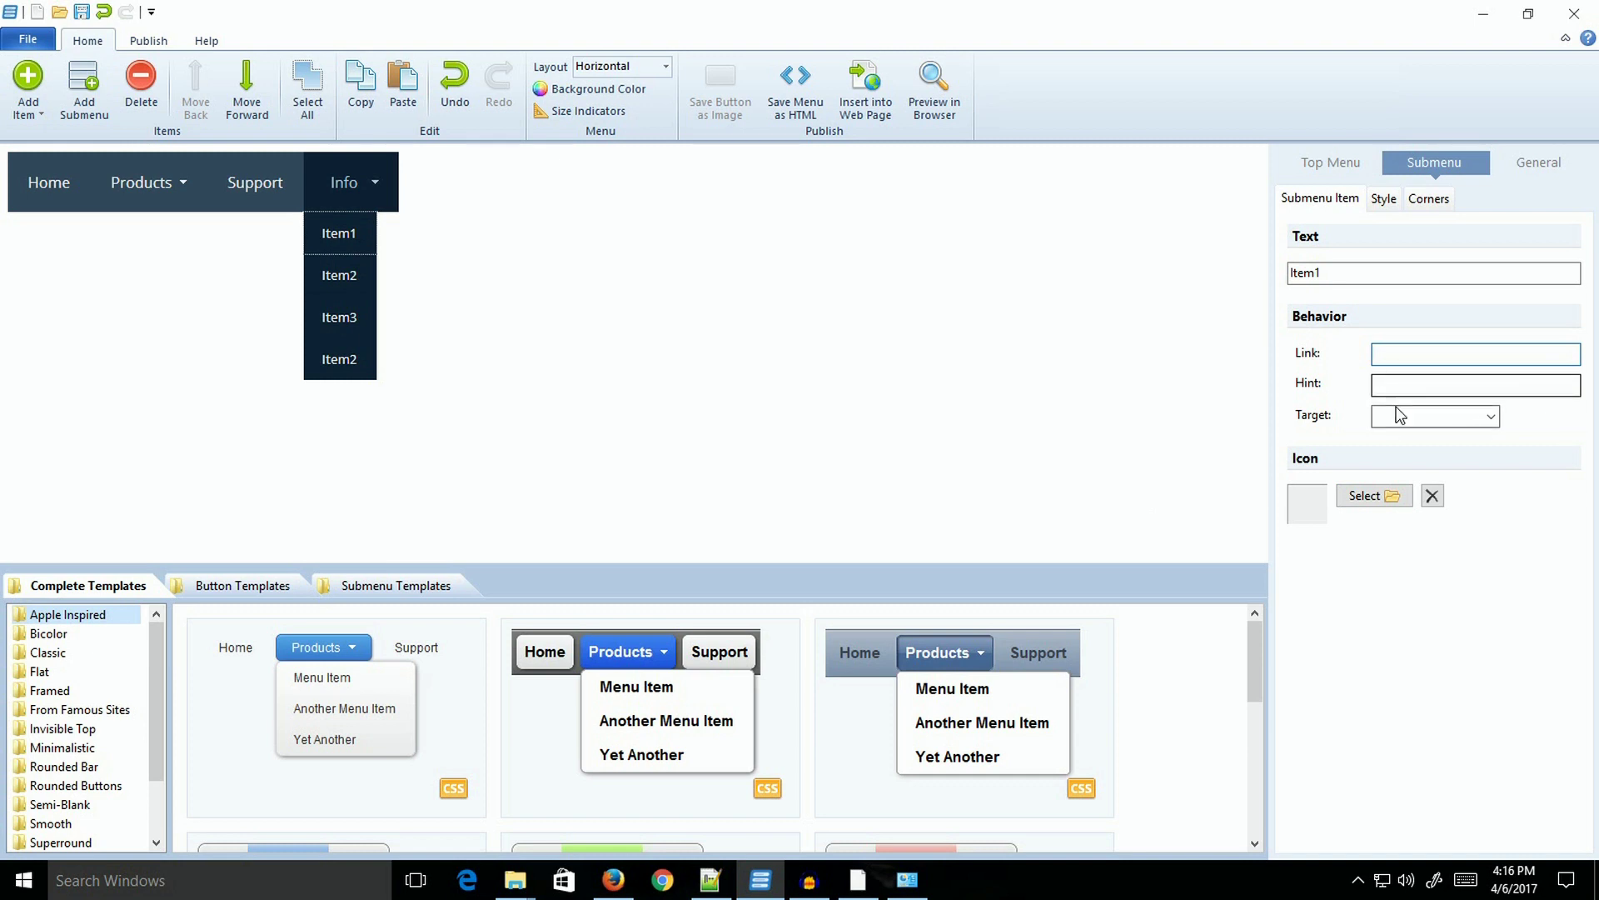
pyautogui.click(1380, 387)
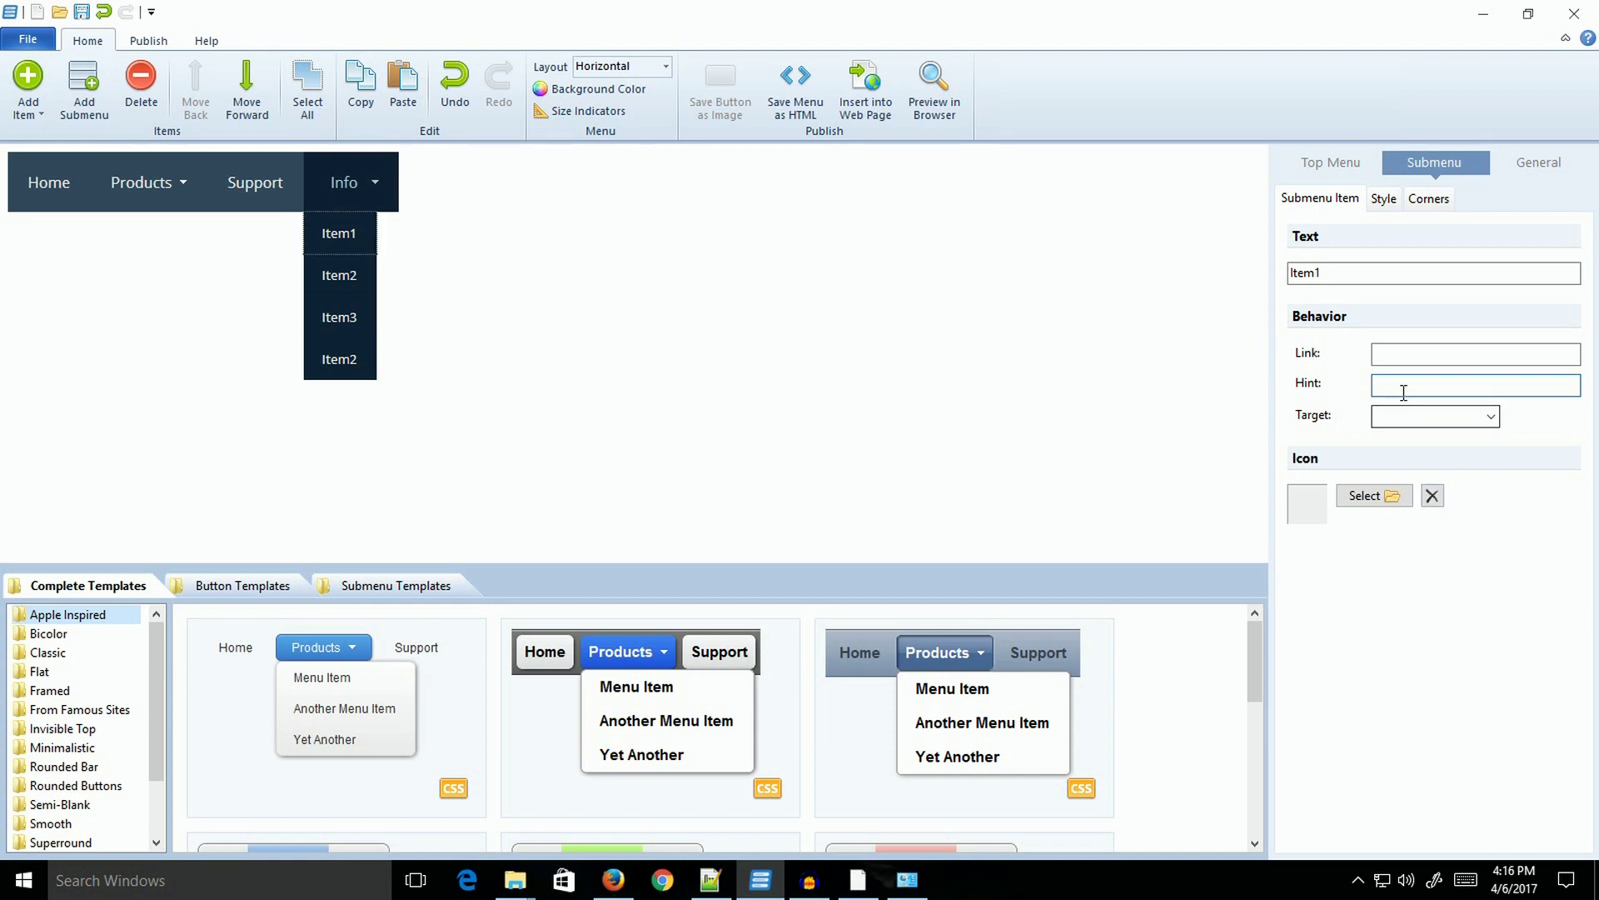
pyautogui.write('note')
pyautogui.press('Tab')
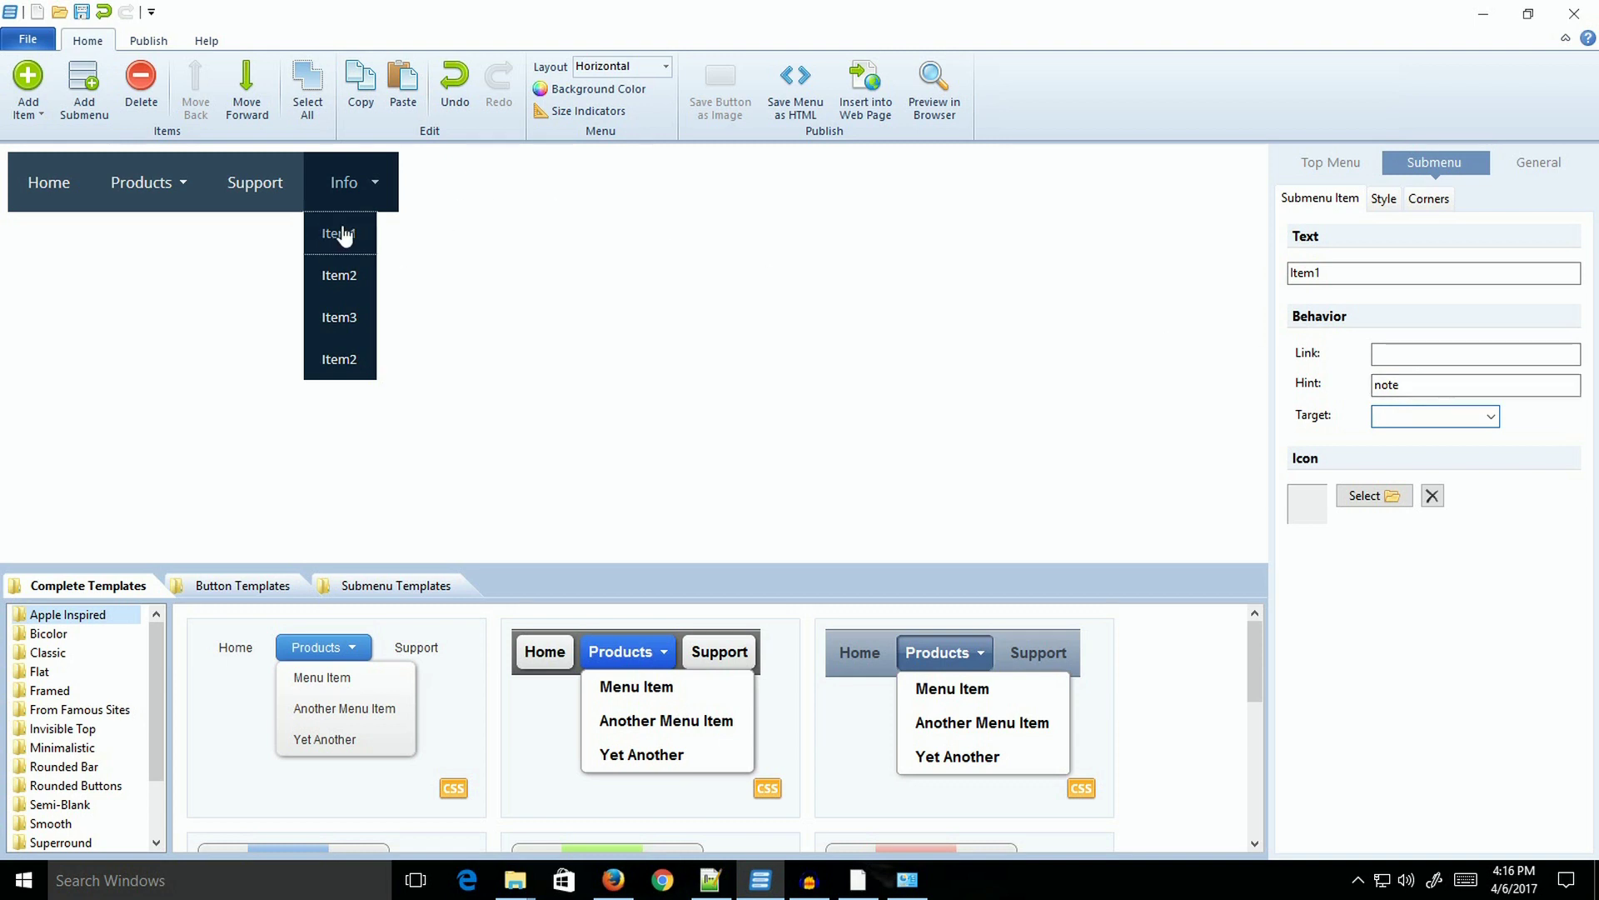
pyautogui.moveTo(342, 234)
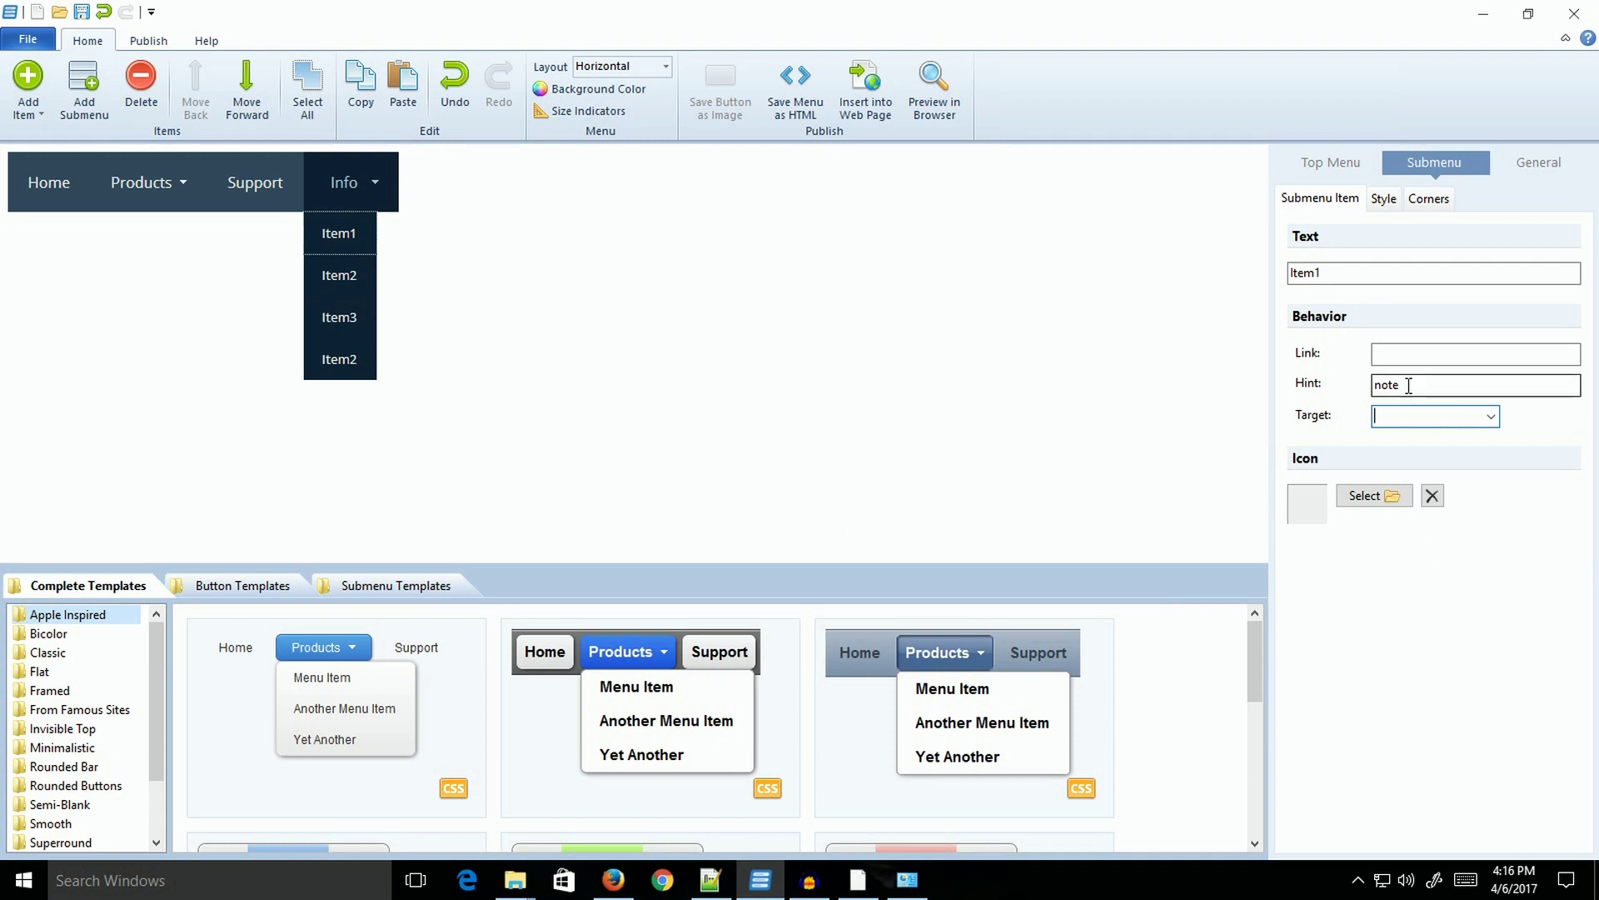
pyautogui.click(1490, 418)
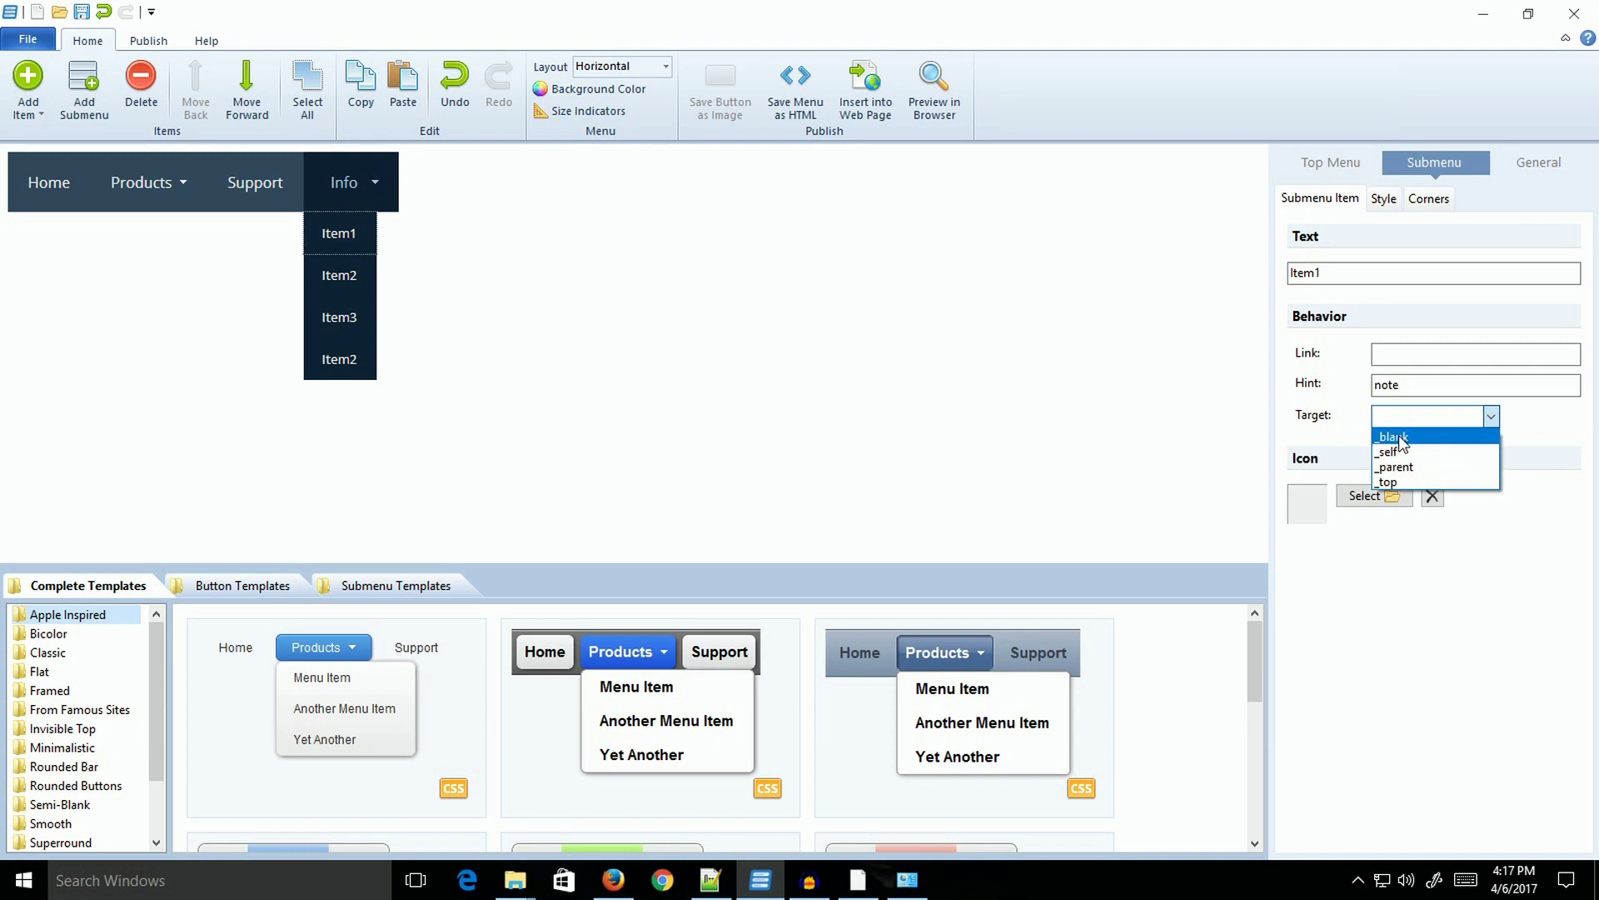
pyautogui.click(743, 261)
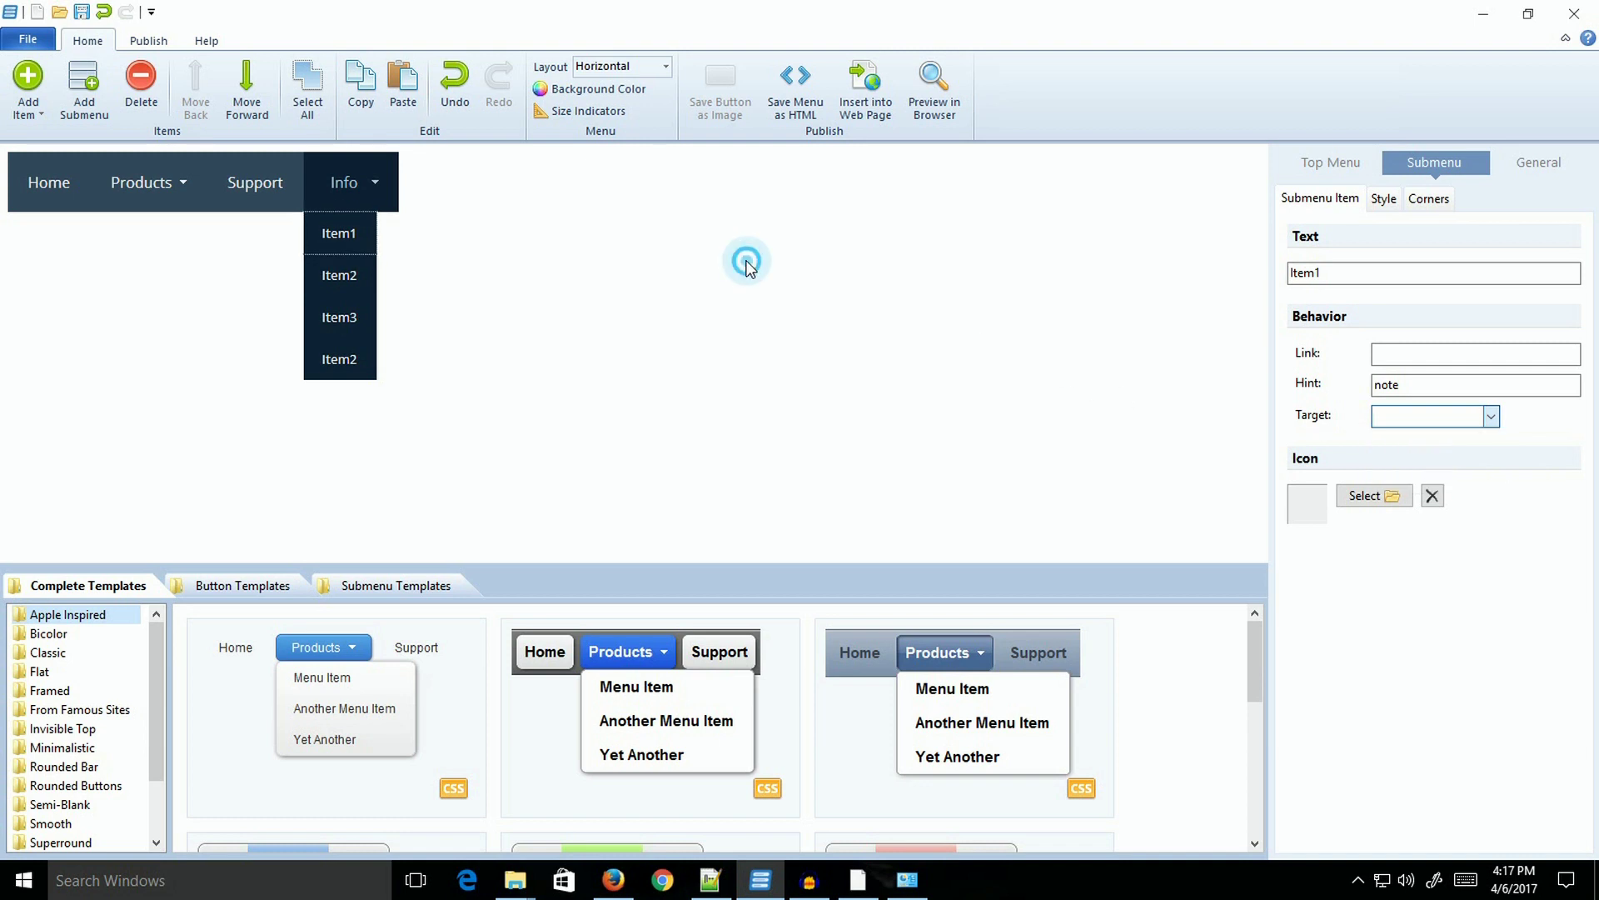
# Step: Make the submenu item corners round with radius 4, keeping the menu box square
pyautogui.click(1384, 200)
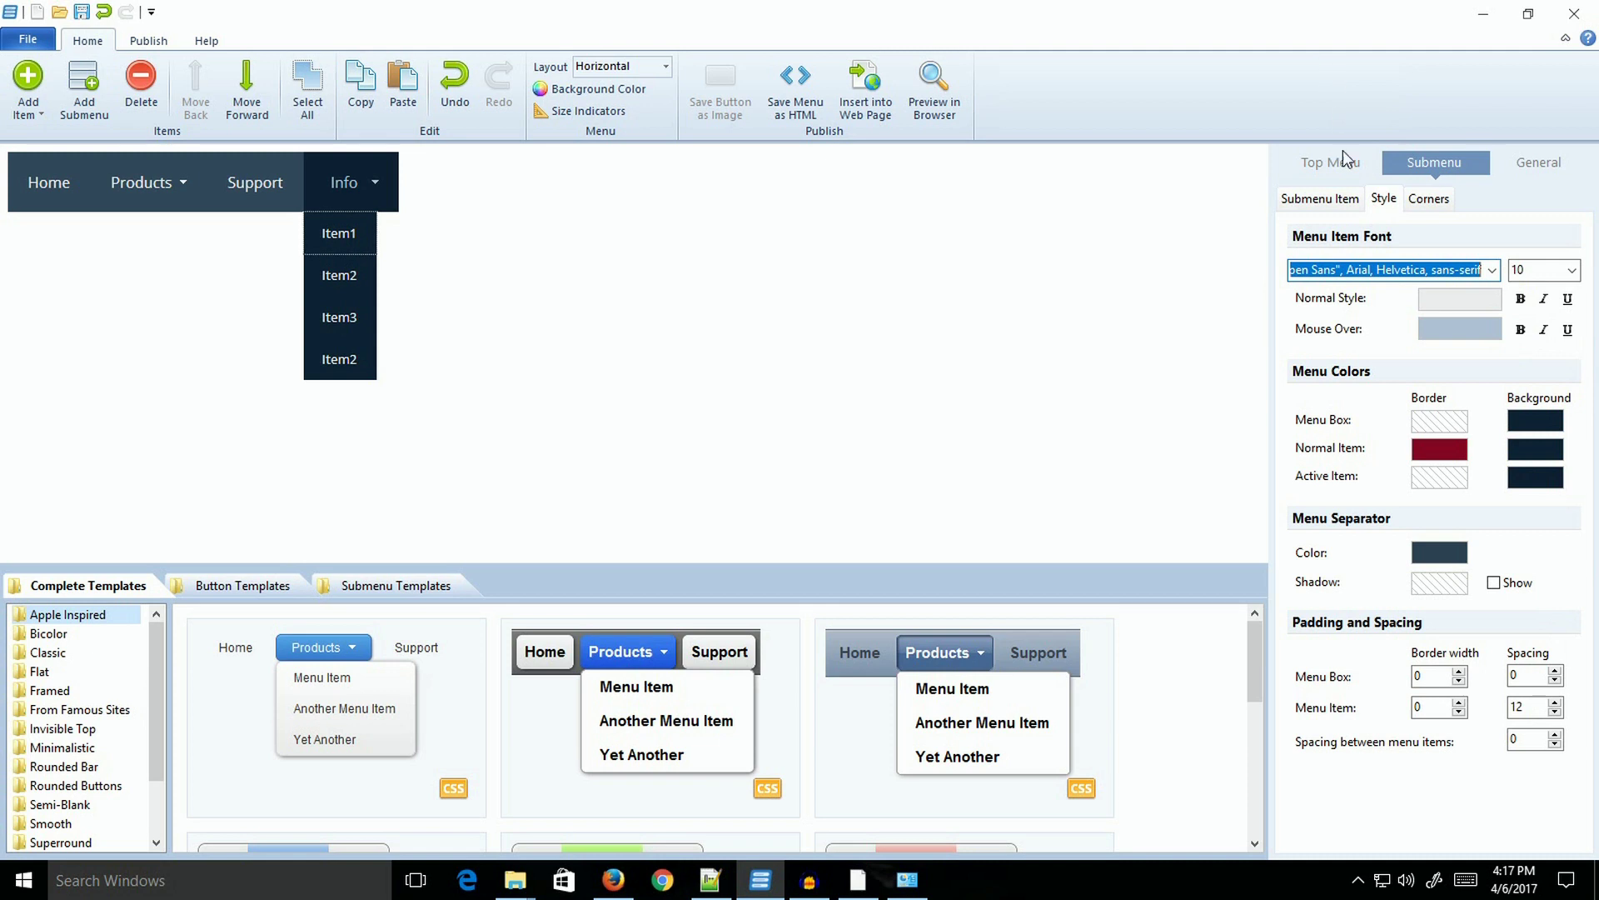
pyautogui.click(1432, 200)
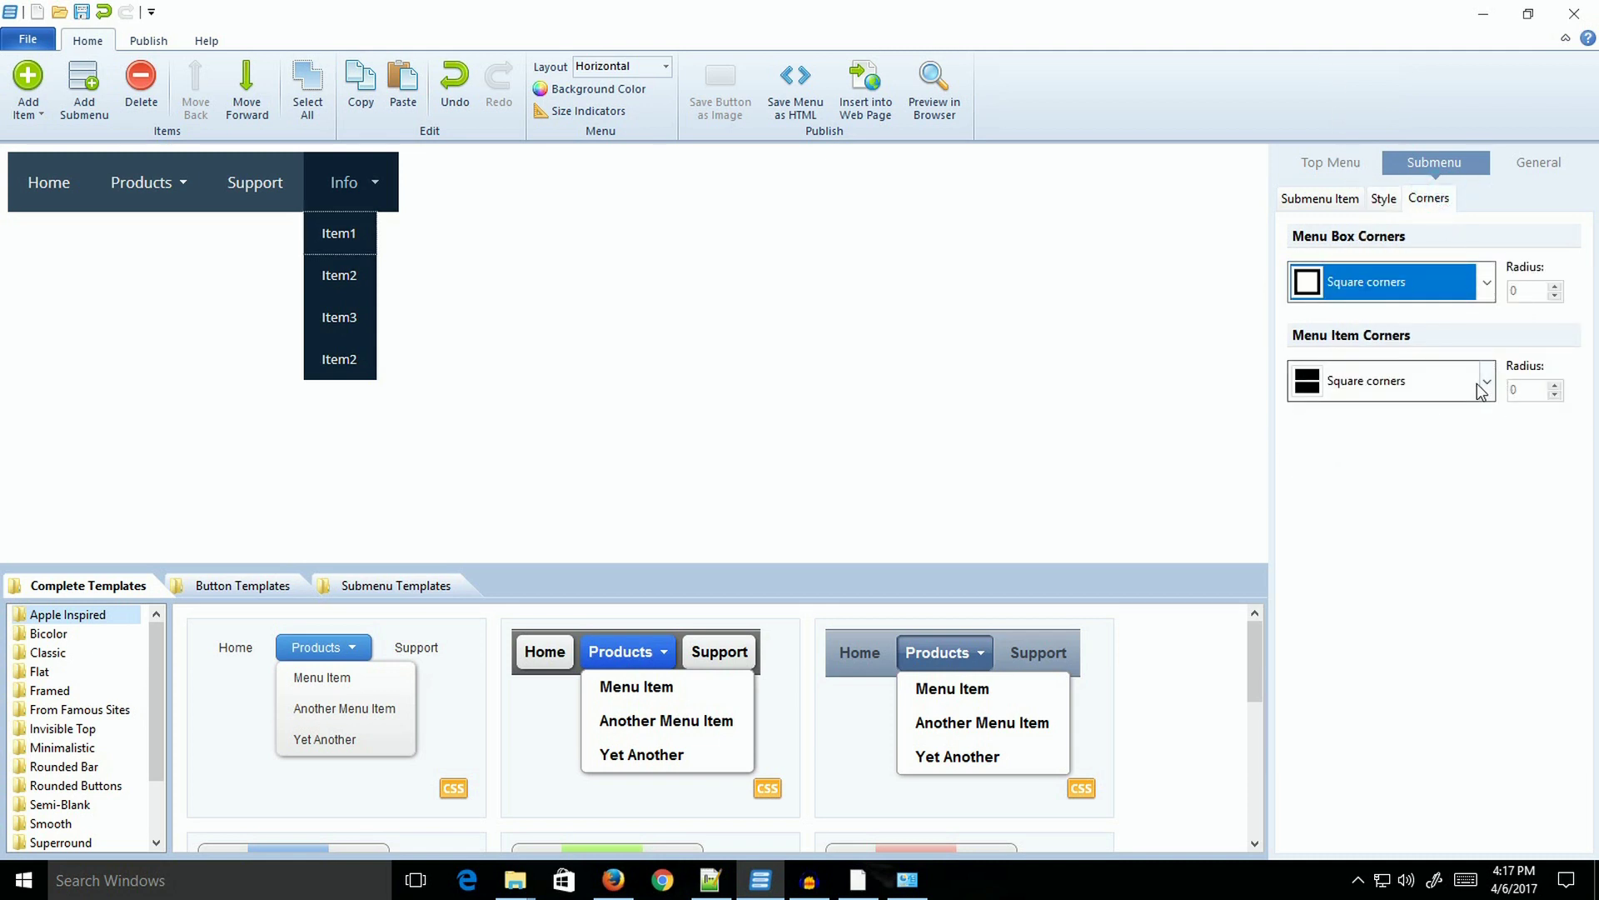
pyautogui.scroll(-1, 1479, 391)
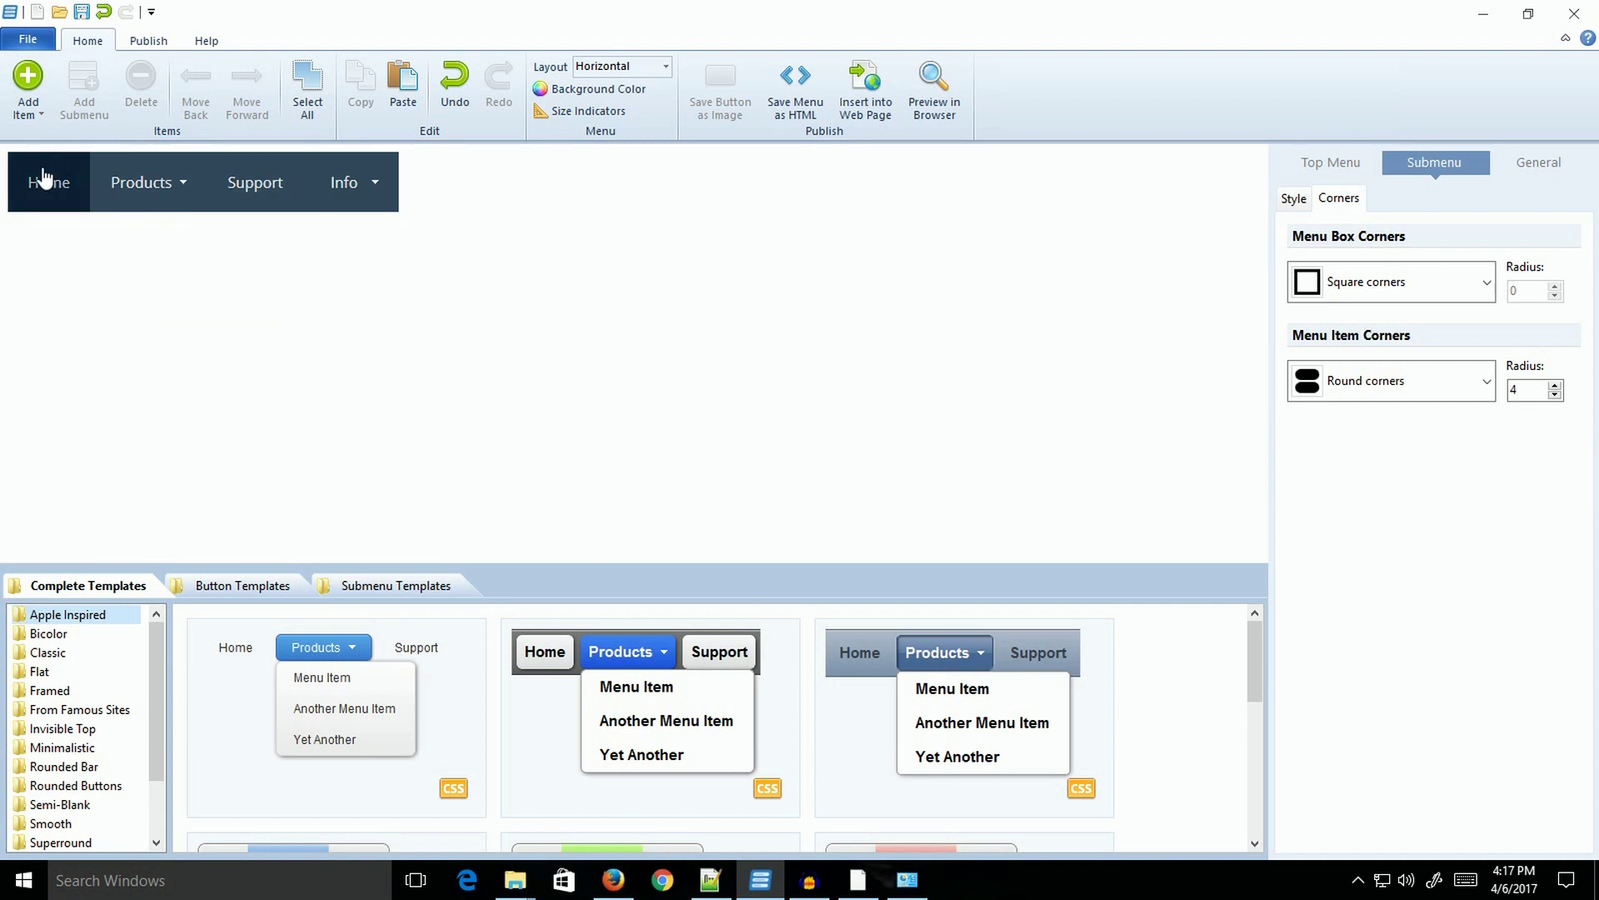
pyautogui.click(377, 180)
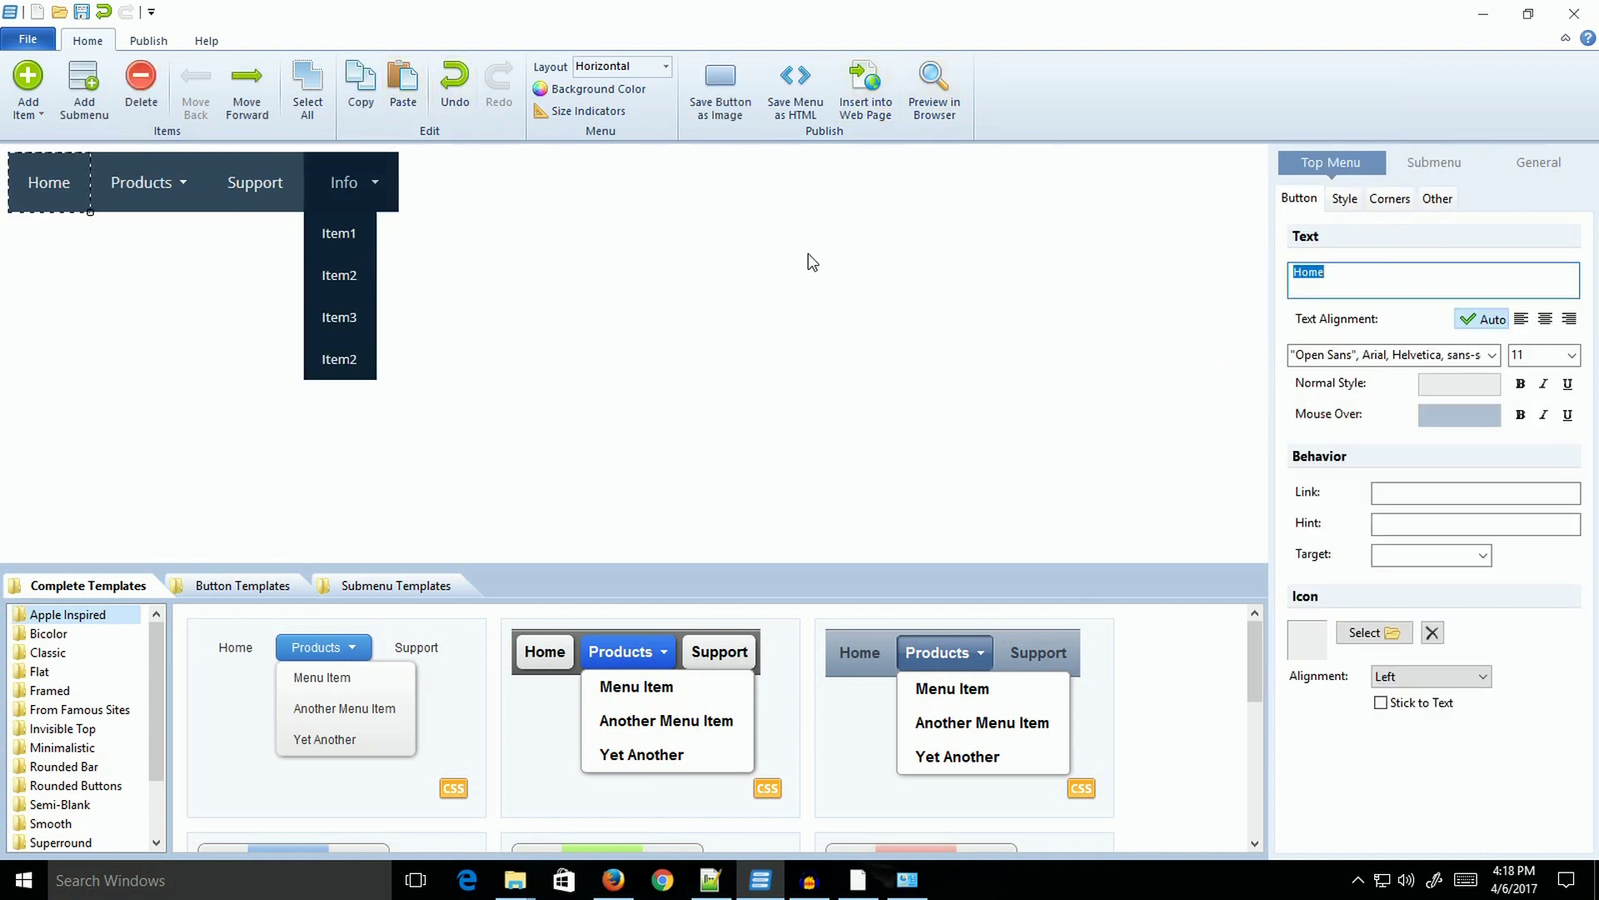
# Step: Show the Top Menu style settings and try the Info and Products dropdowns in the preview
pyautogui.click(191, 279)
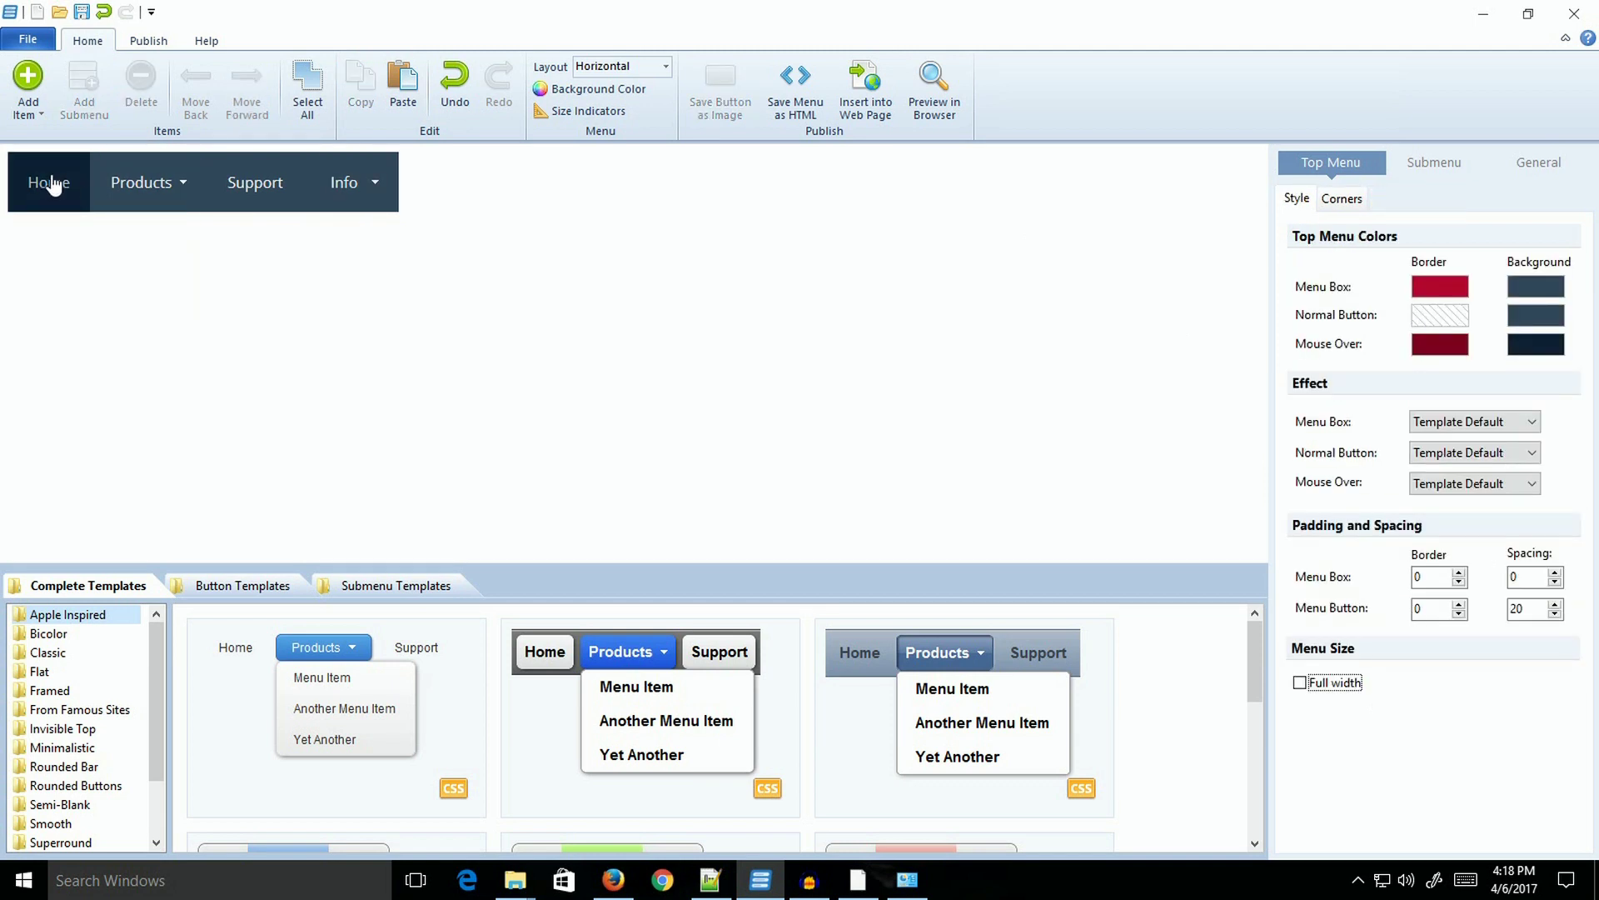
pyautogui.click(343, 185)
pyautogui.click(30, 185)
pyautogui.click(343, 183)
pyautogui.click(141, 183)
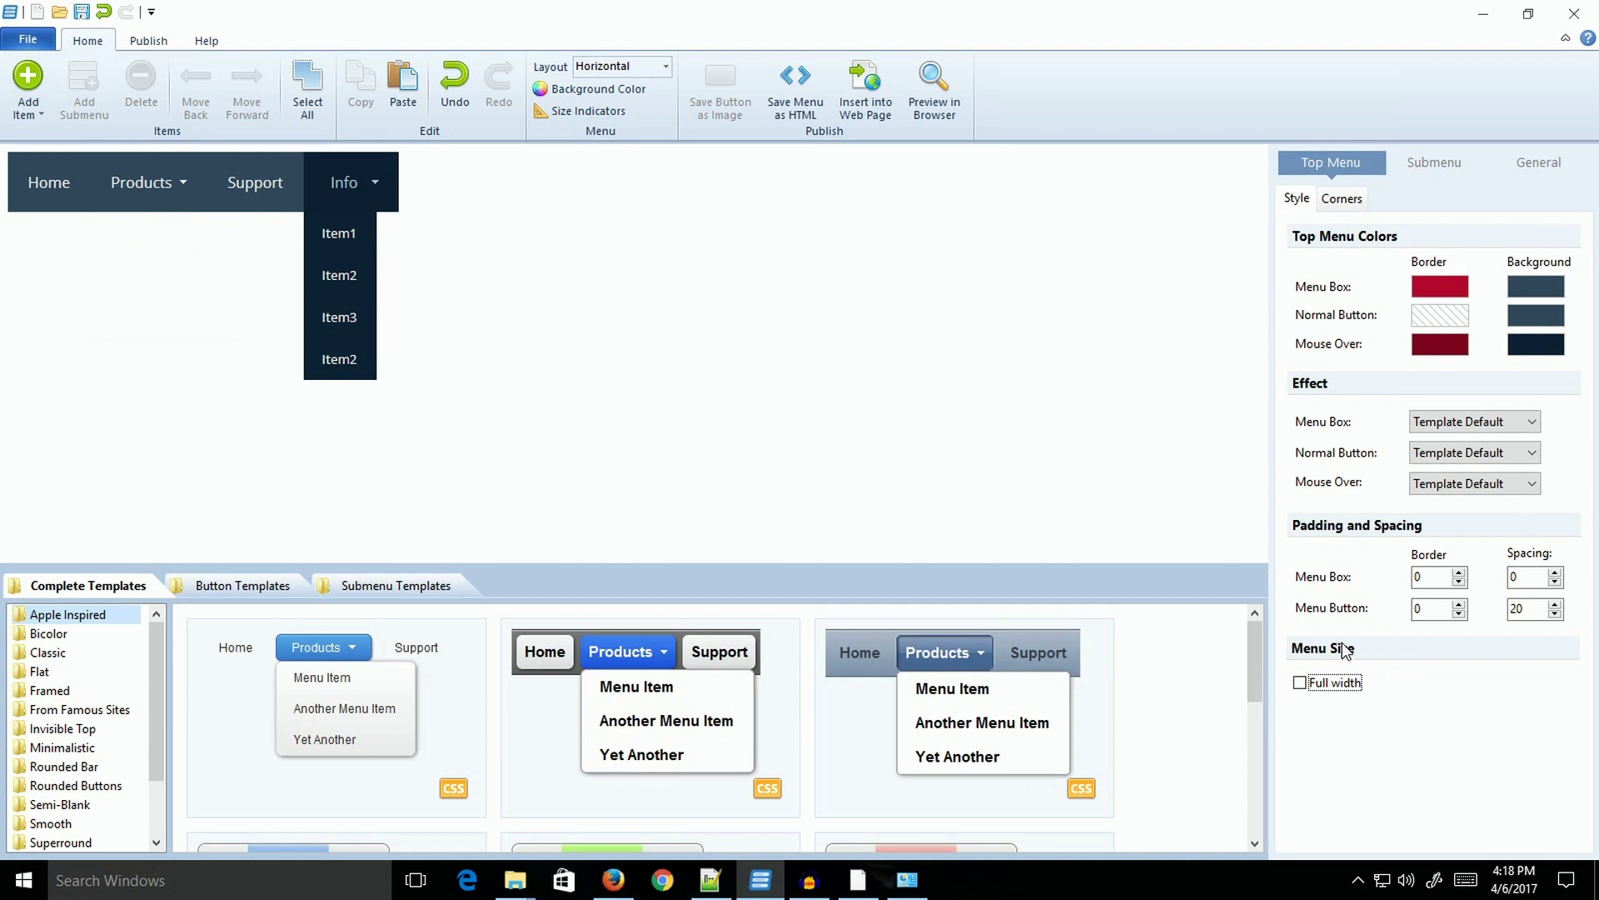
# Step: Enable Full width under Menu Size and test the buttons in the preview
pyautogui.click(1300, 683)
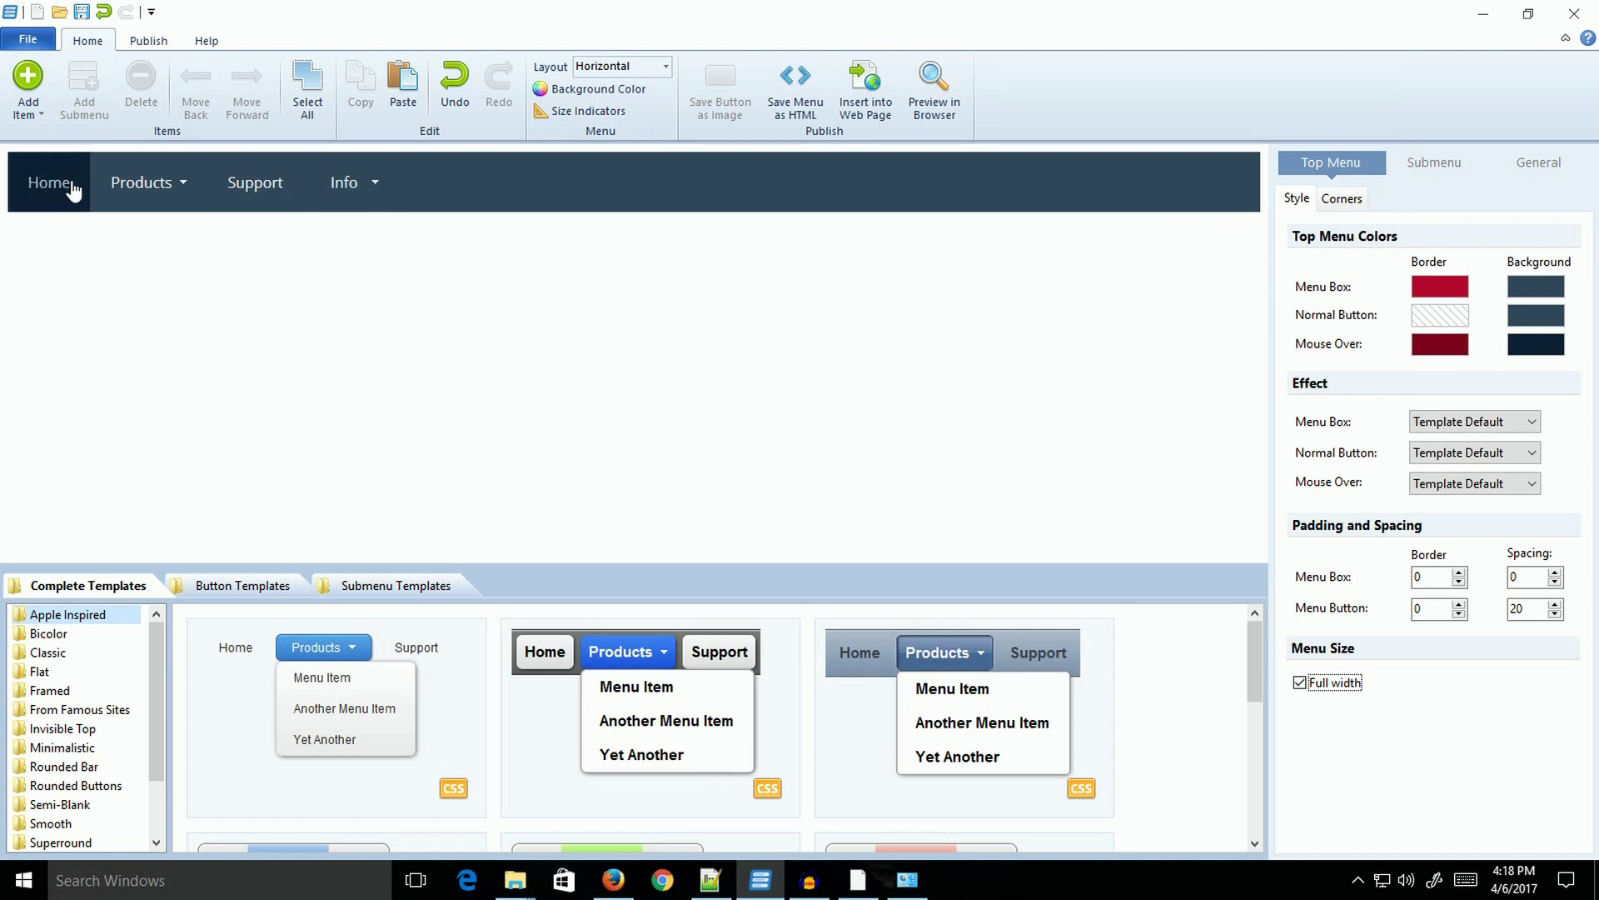
pyautogui.moveTo(343, 202)
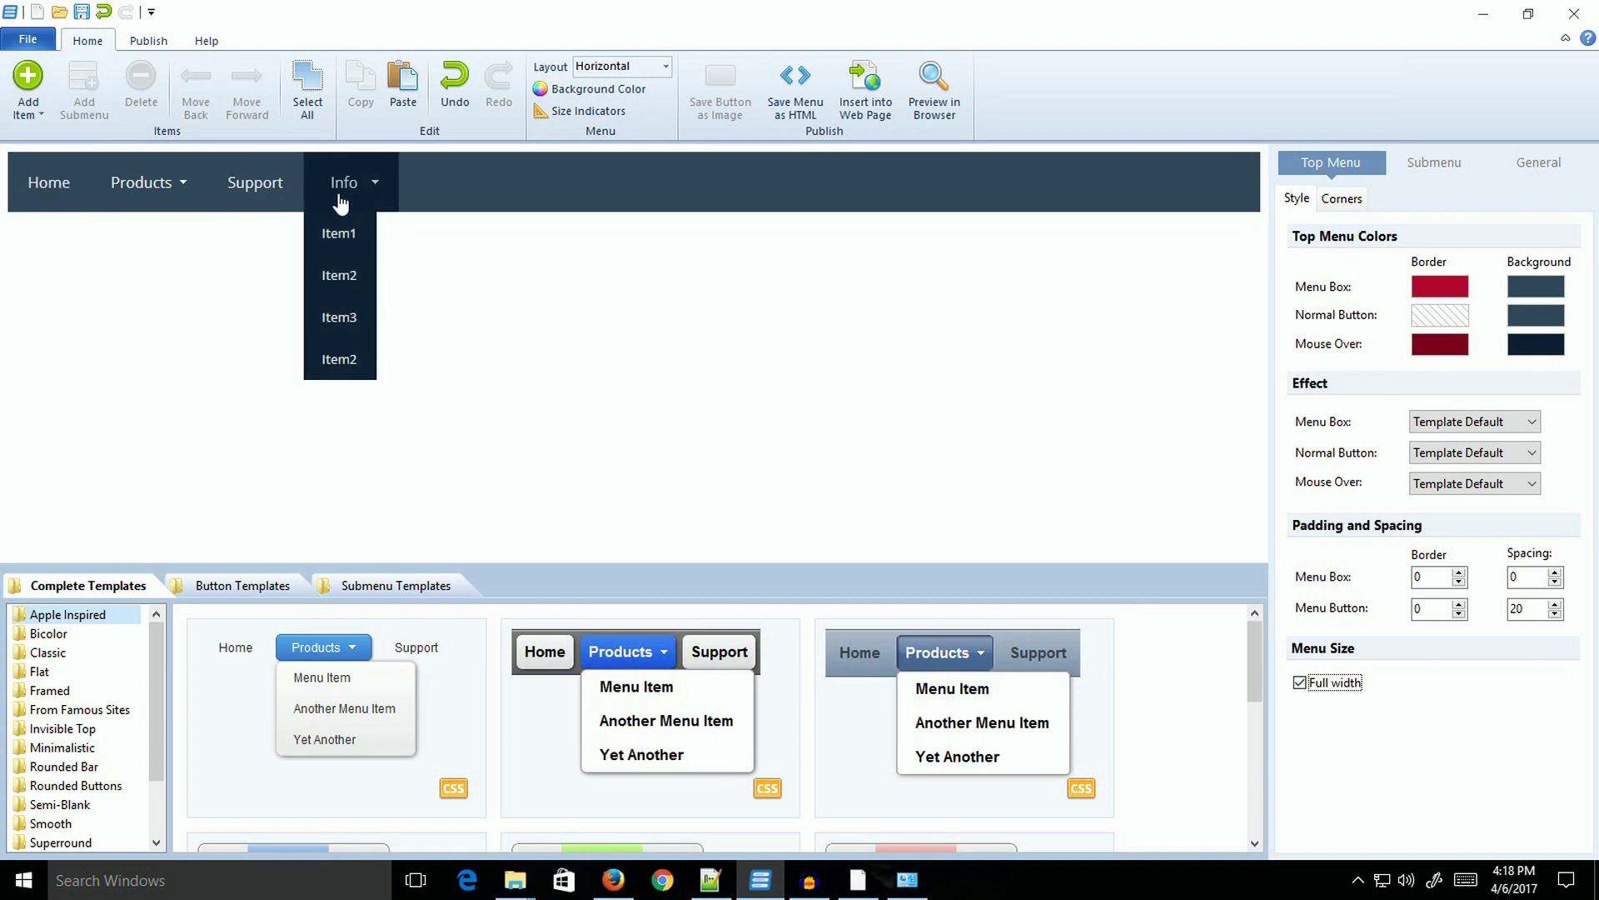
pyautogui.moveTo(191, 200)
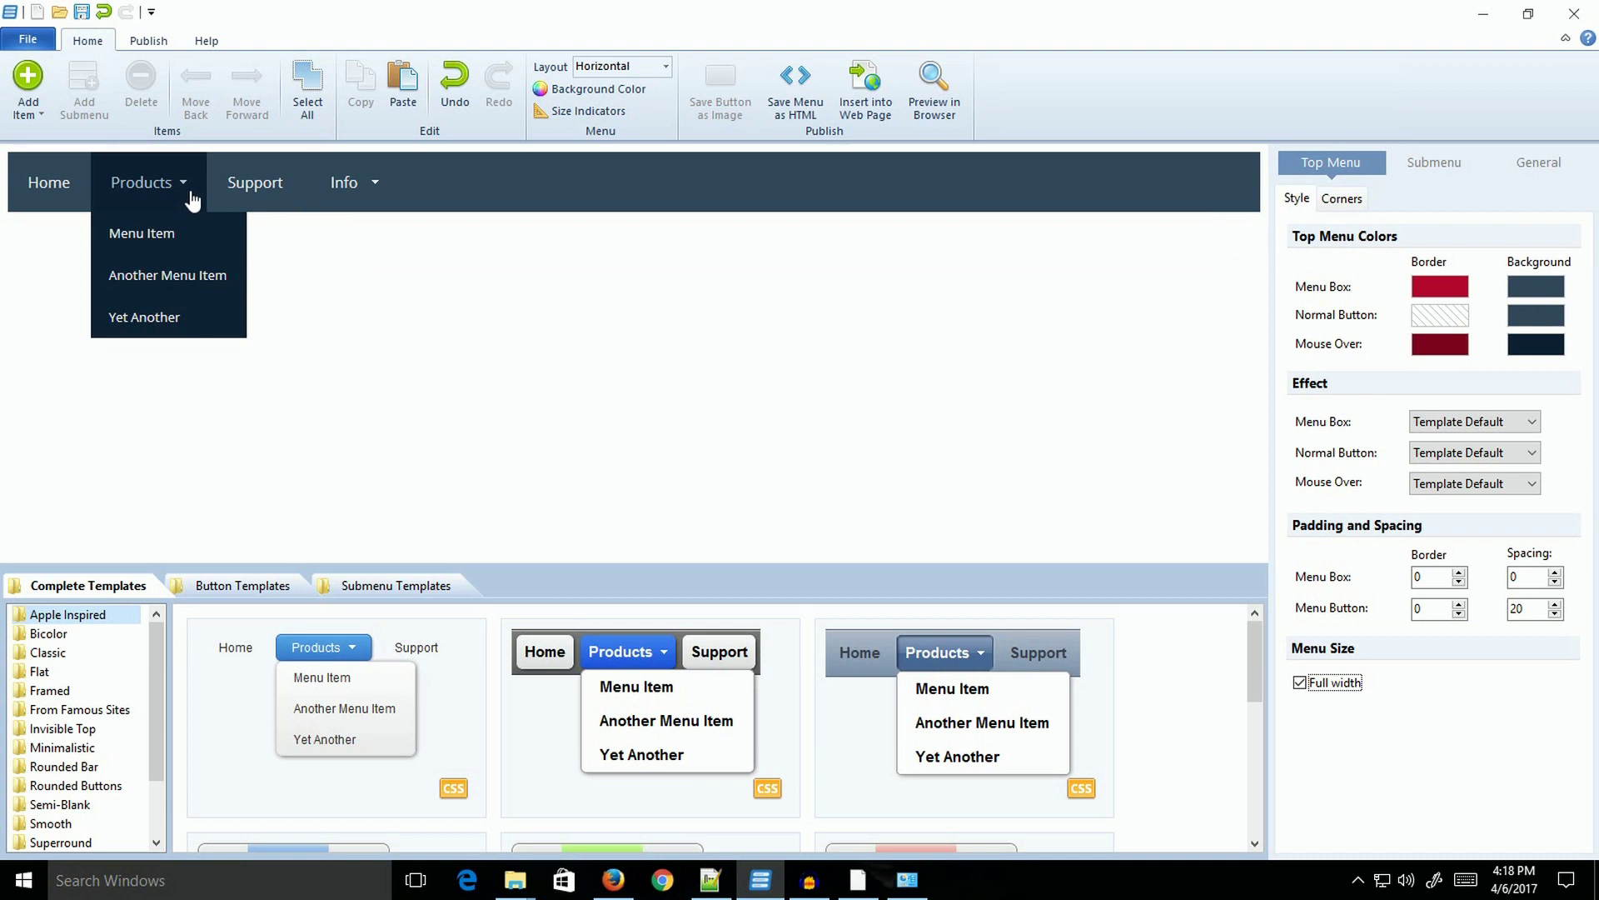
pyautogui.moveTo(394, 207)
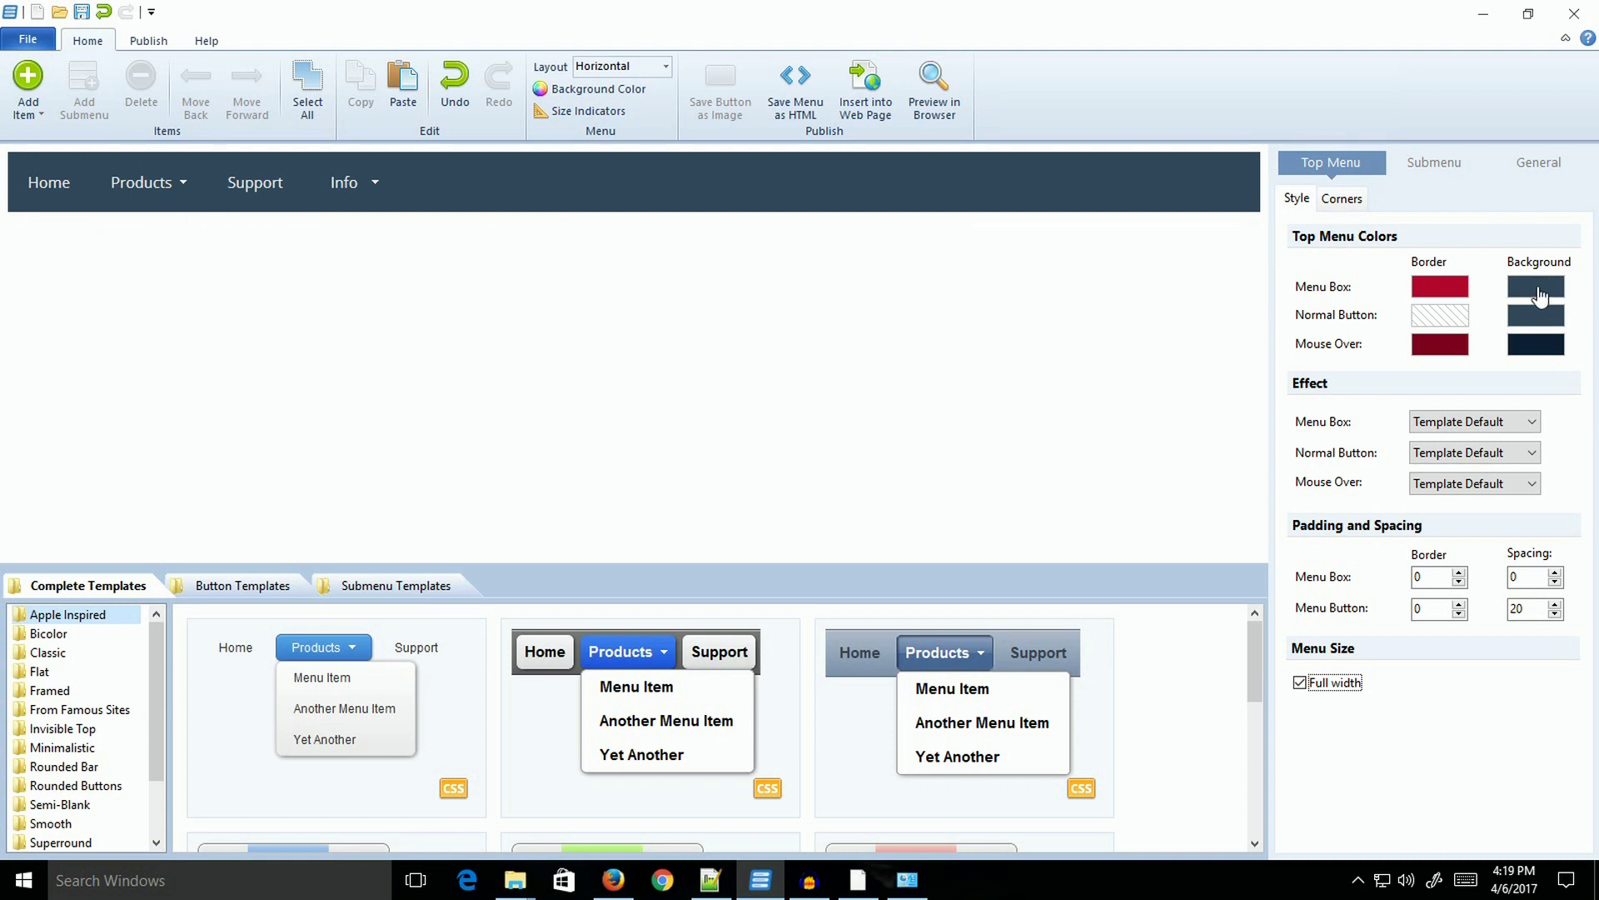
# Step: Inspect Item1's link and hint fields under Info, then show the Submenu Style settings
pyautogui.click(386, 188)
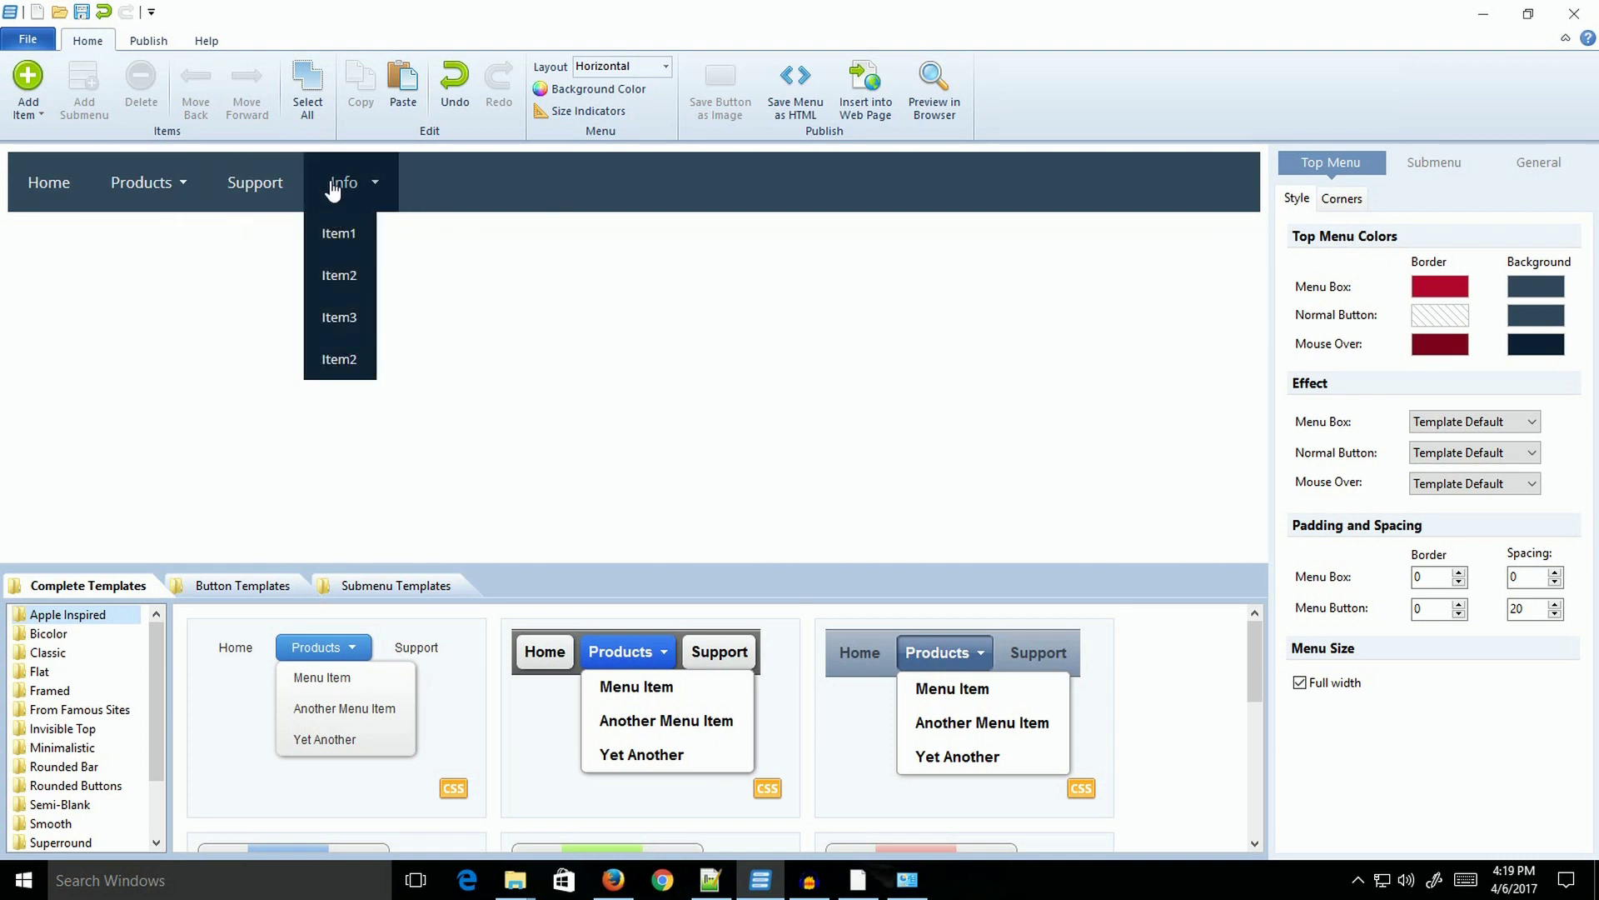
pyautogui.click(349, 237)
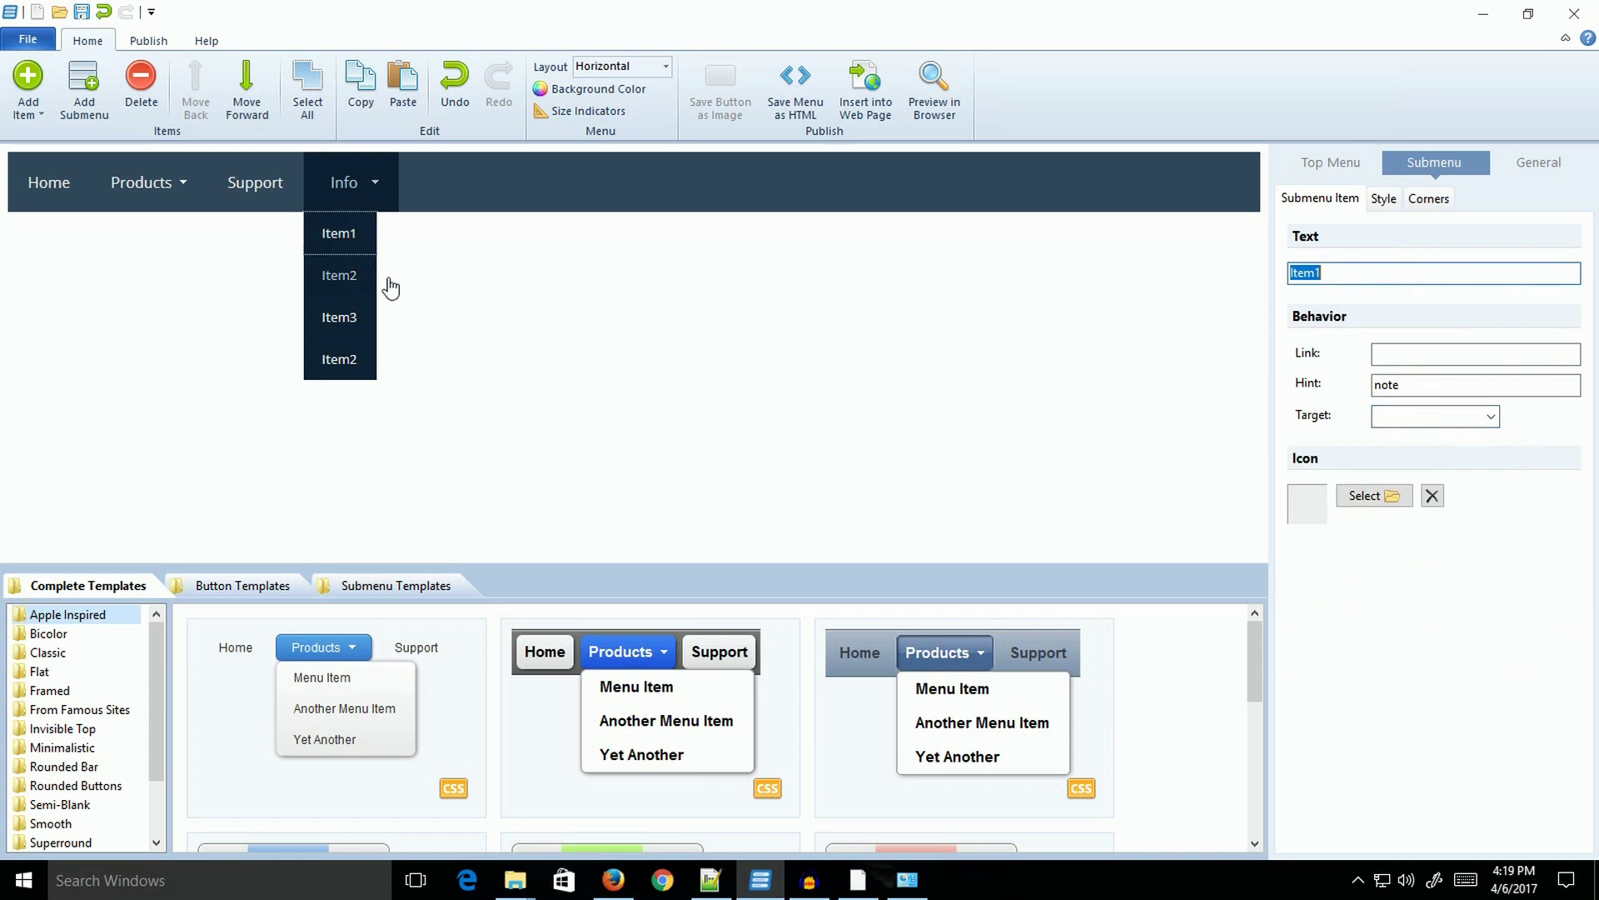
pyautogui.click(1377, 354)
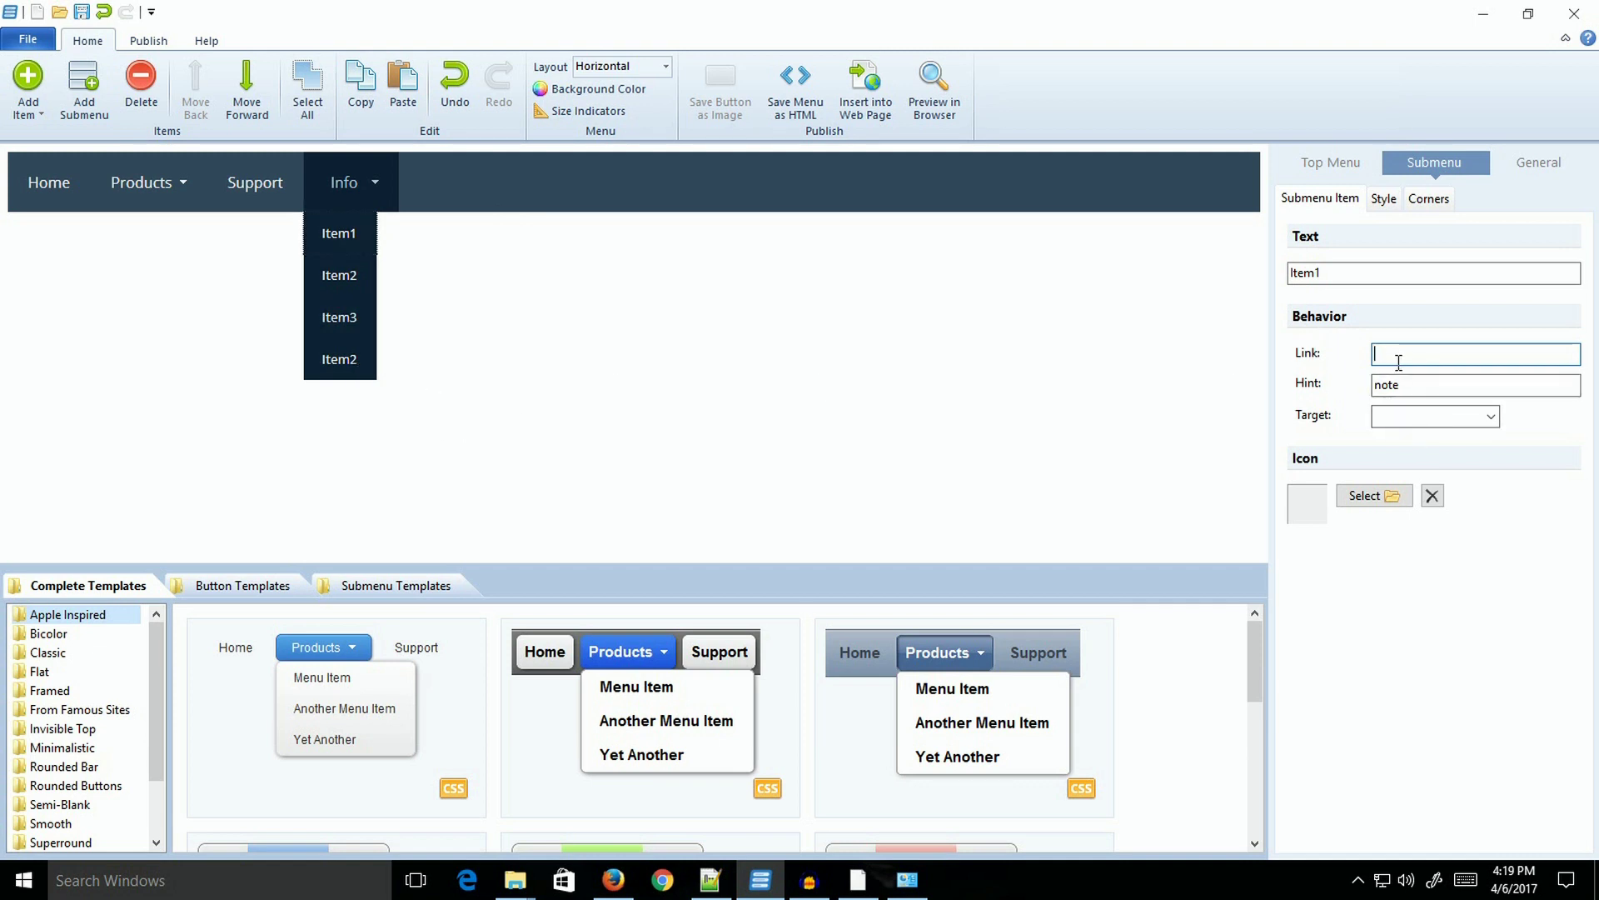
pyautogui.click(1085, 382)
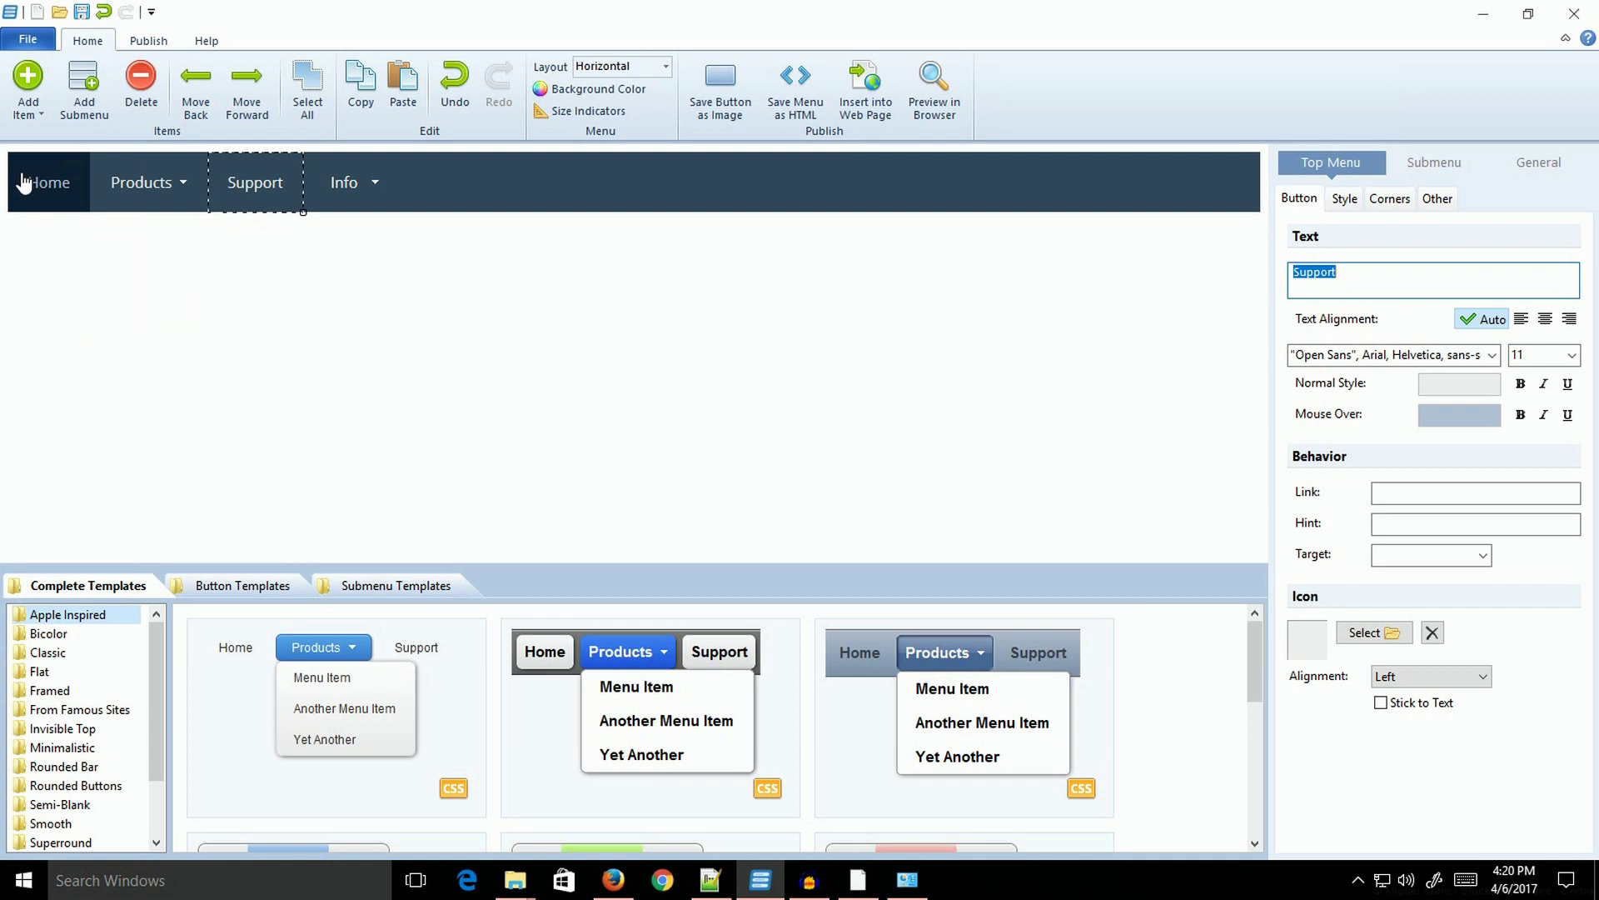
pyautogui.click(348, 235)
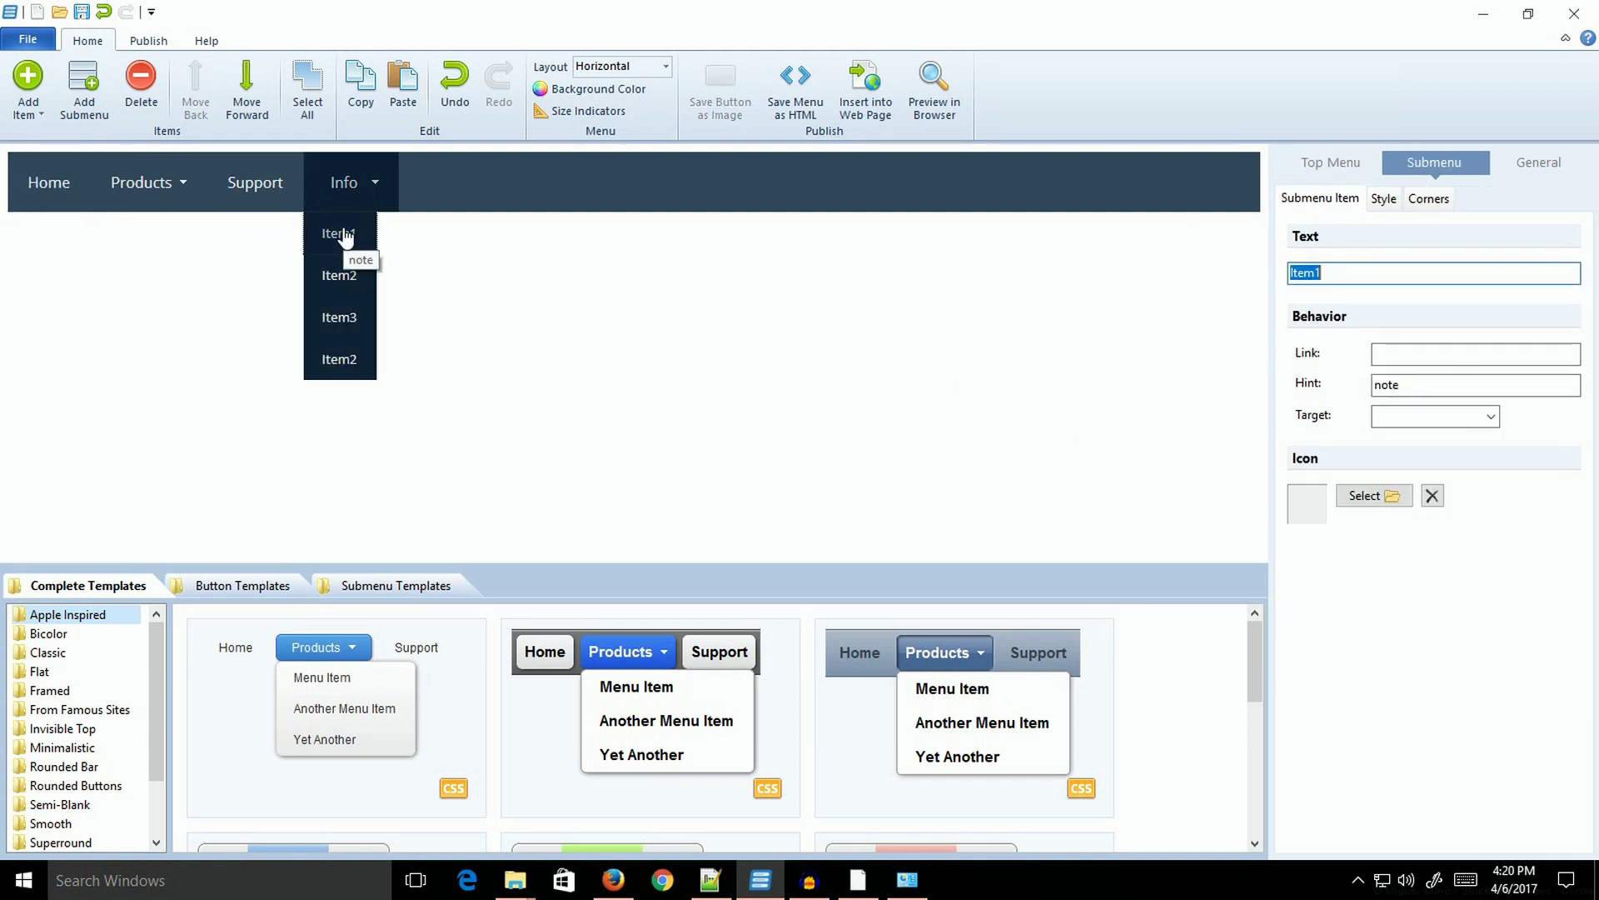
pyautogui.click(500, 283)
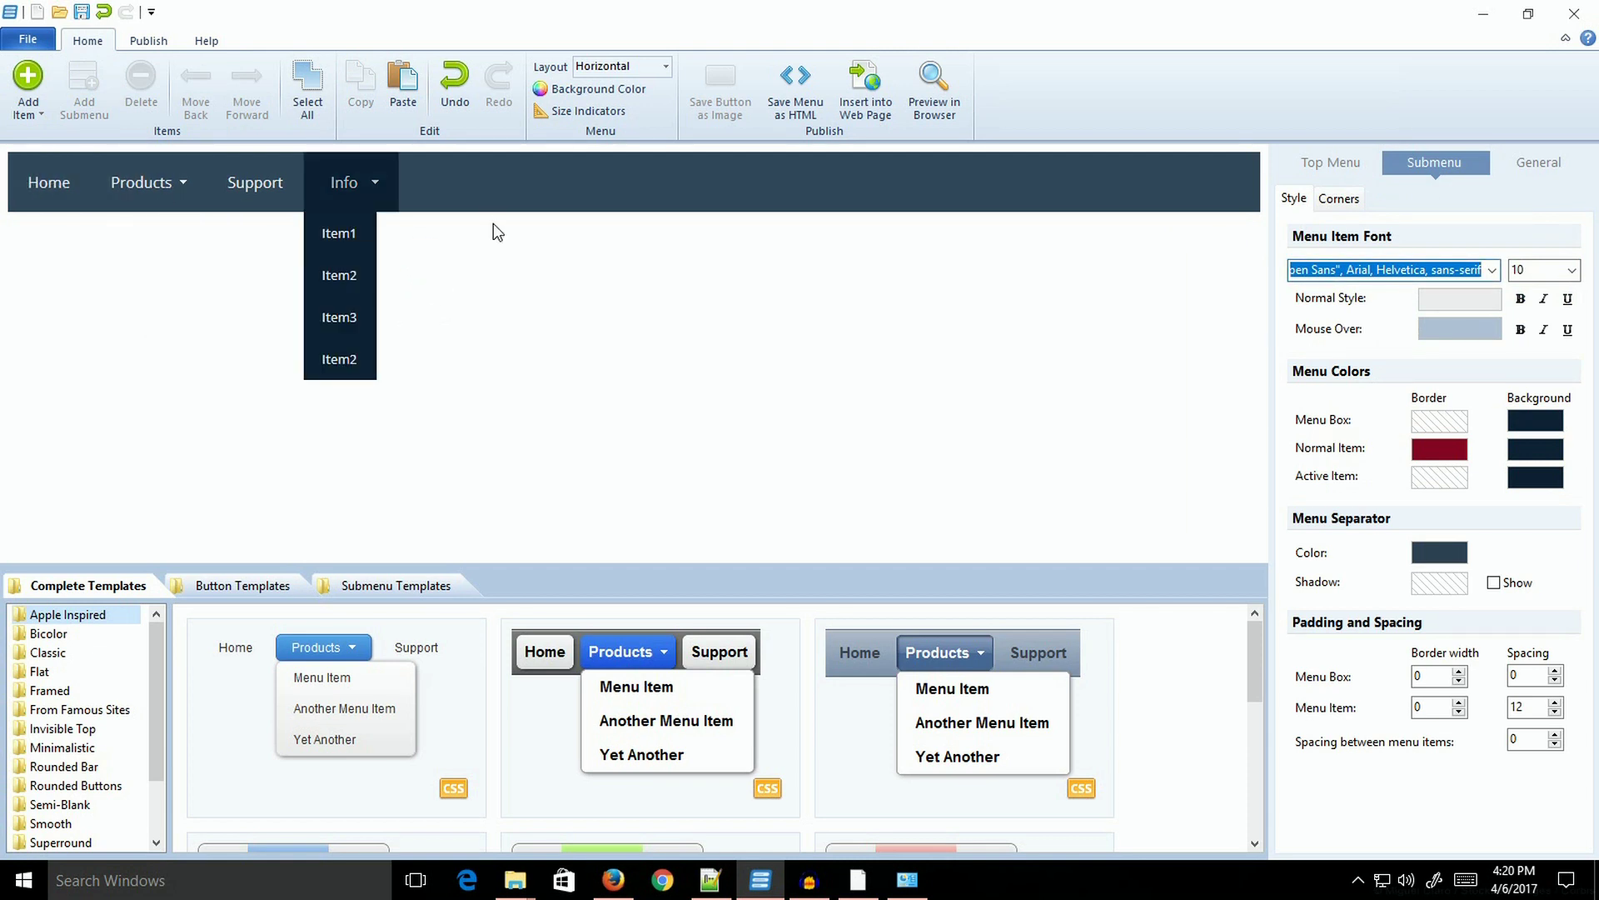
pyautogui.click(426, 231)
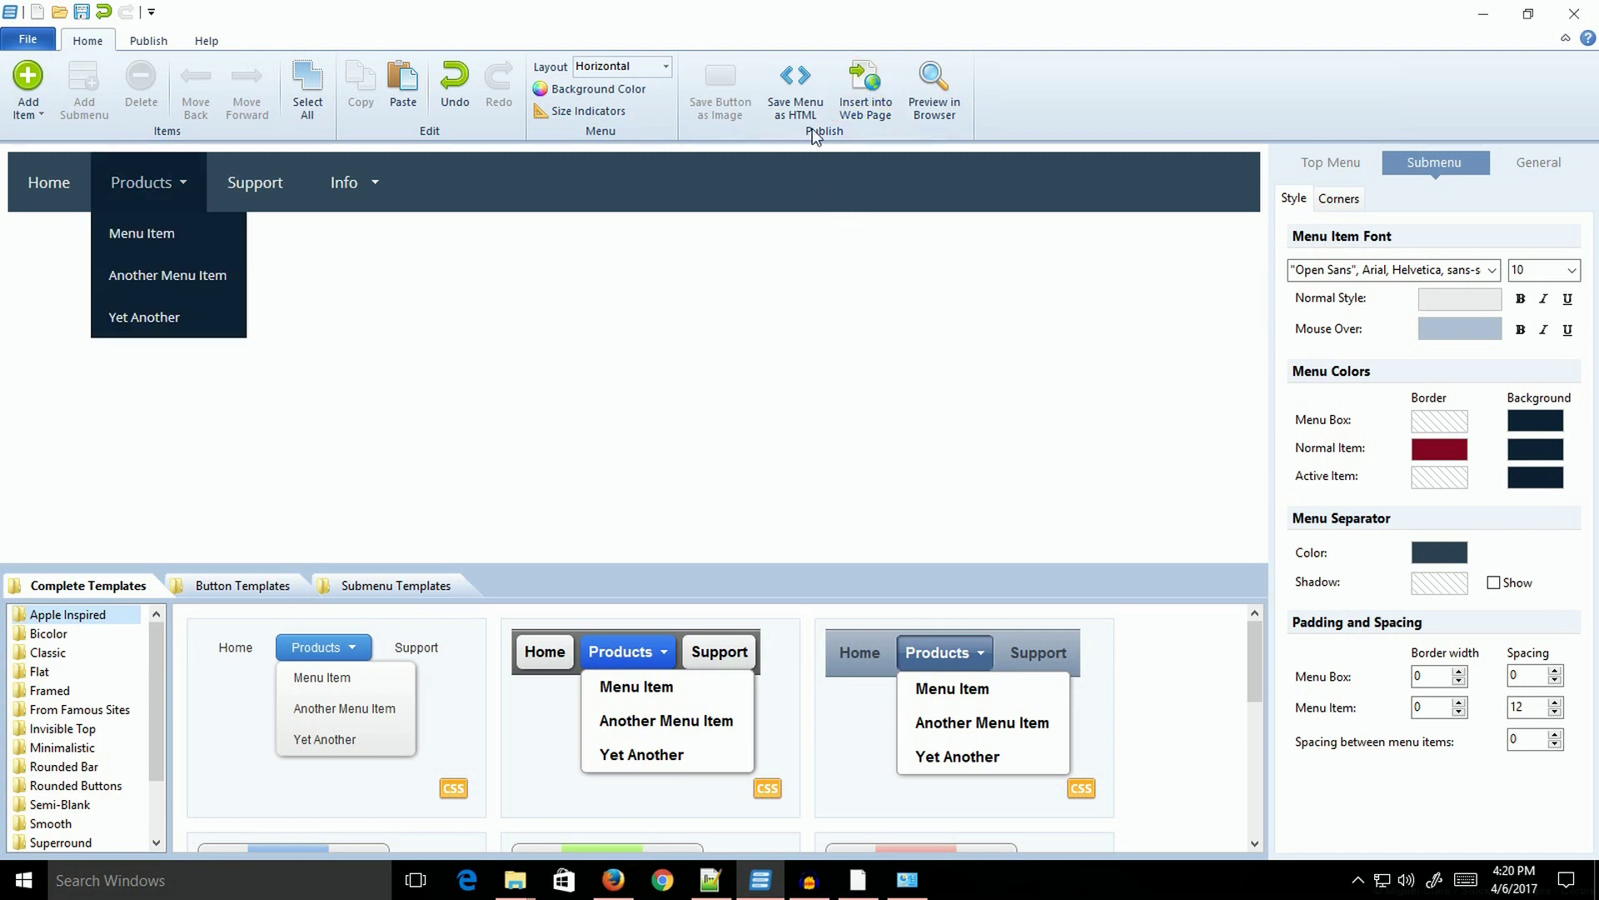
# Step: Export the menu as HTML to F:\tlcbiblical_com\index.htm and advance to the Finished page
pyautogui.click(800, 79)
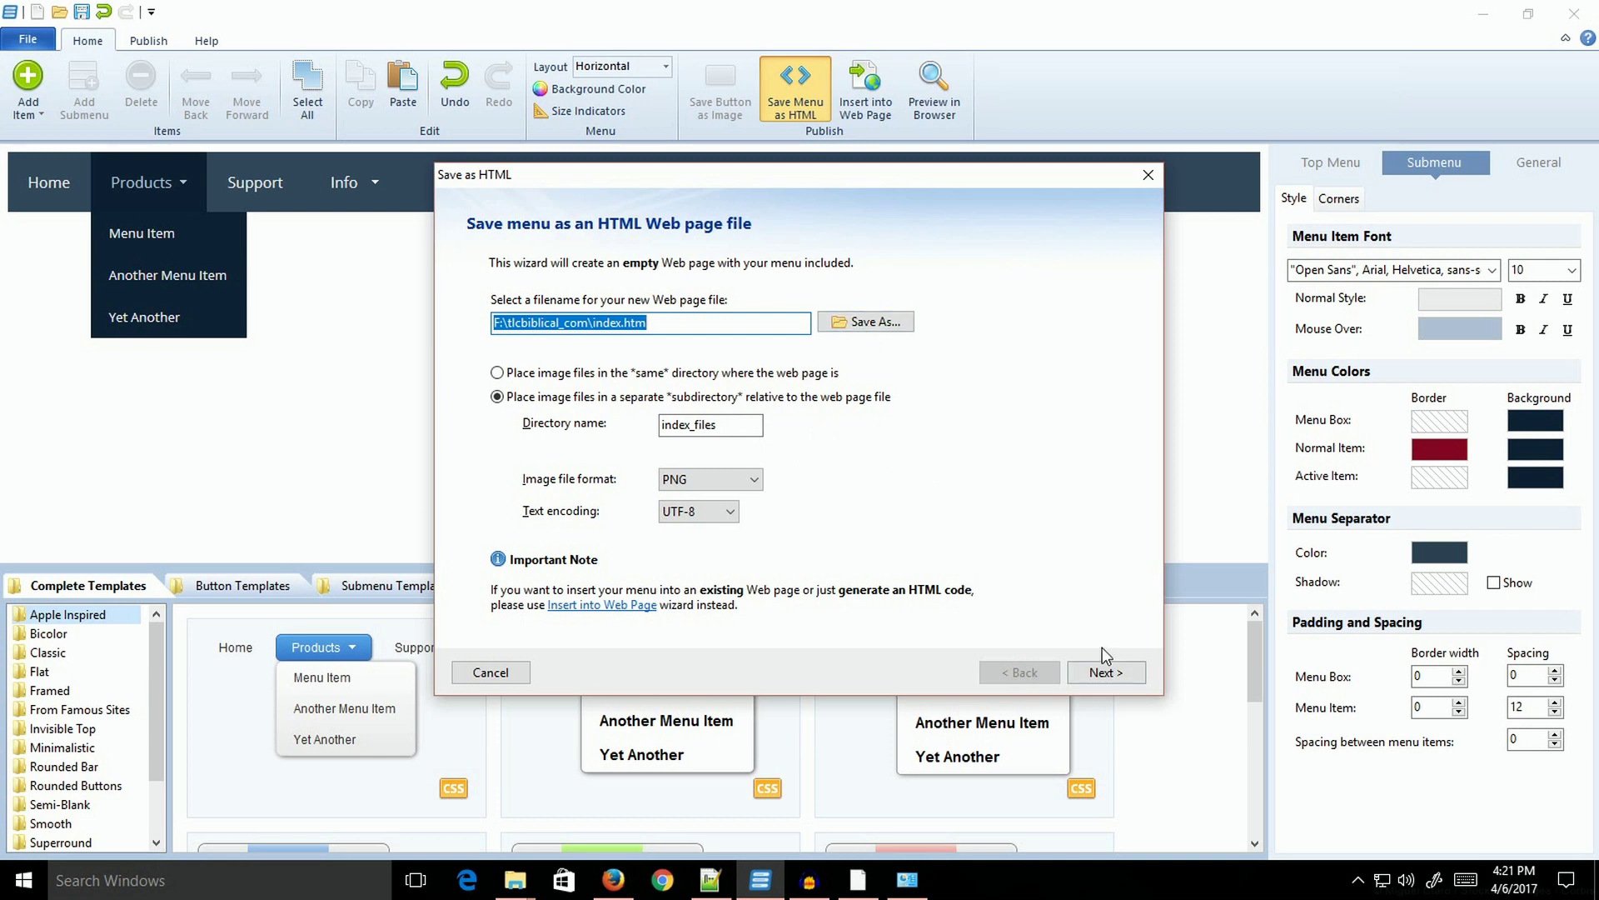
pyautogui.click(1108, 673)
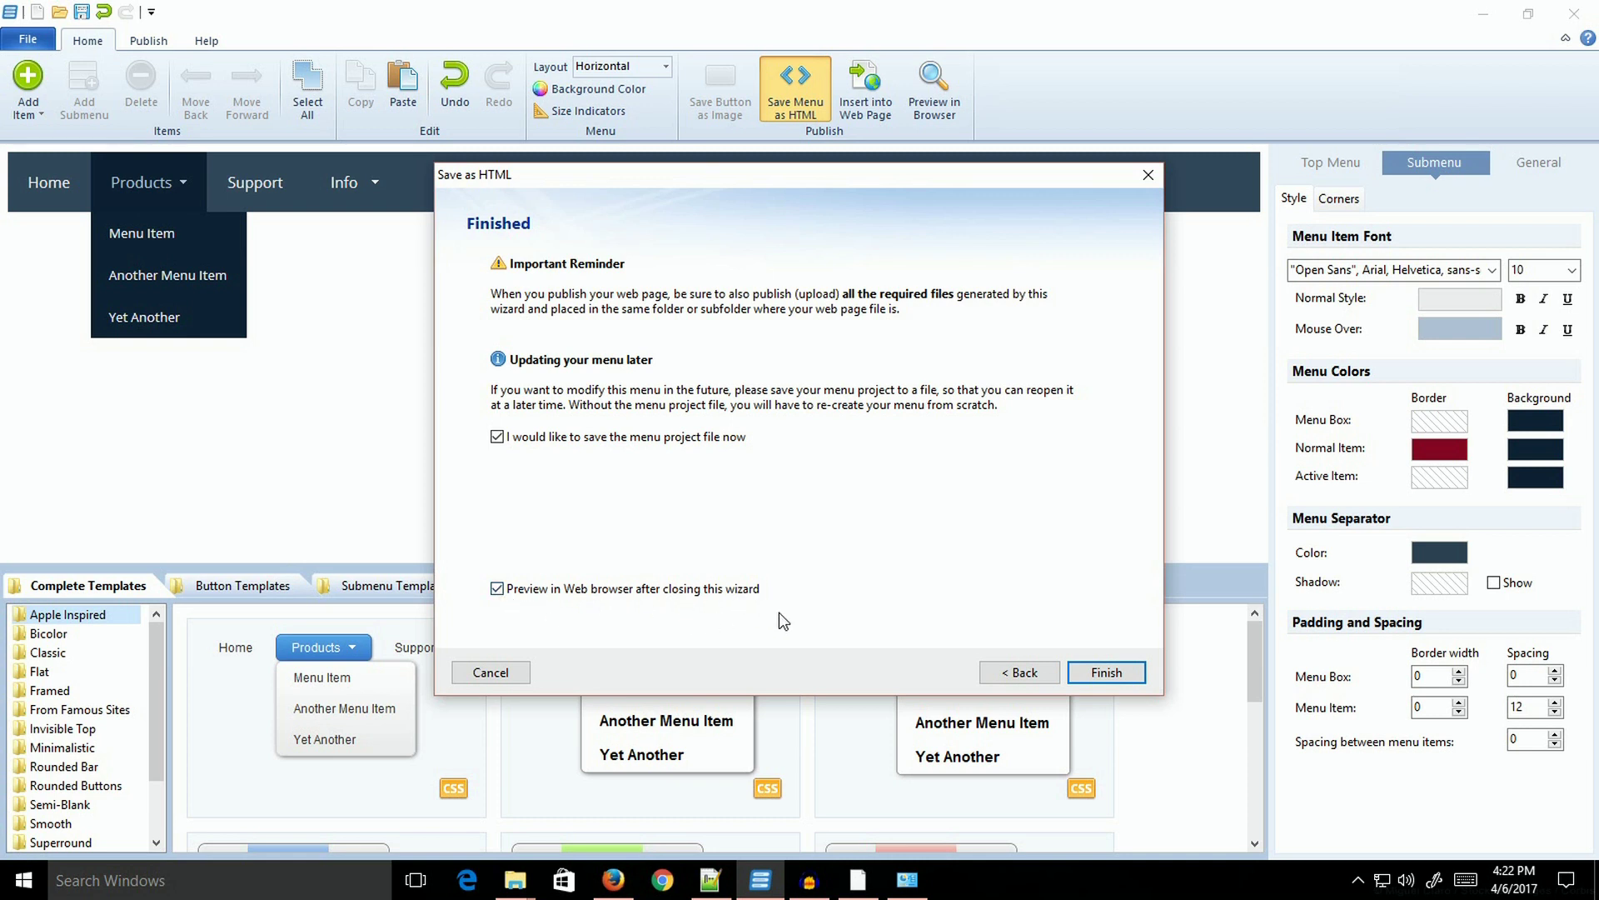
# Step: Finish the HTML export and save the project file as menutest06apr17b
pyautogui.click(1116, 673)
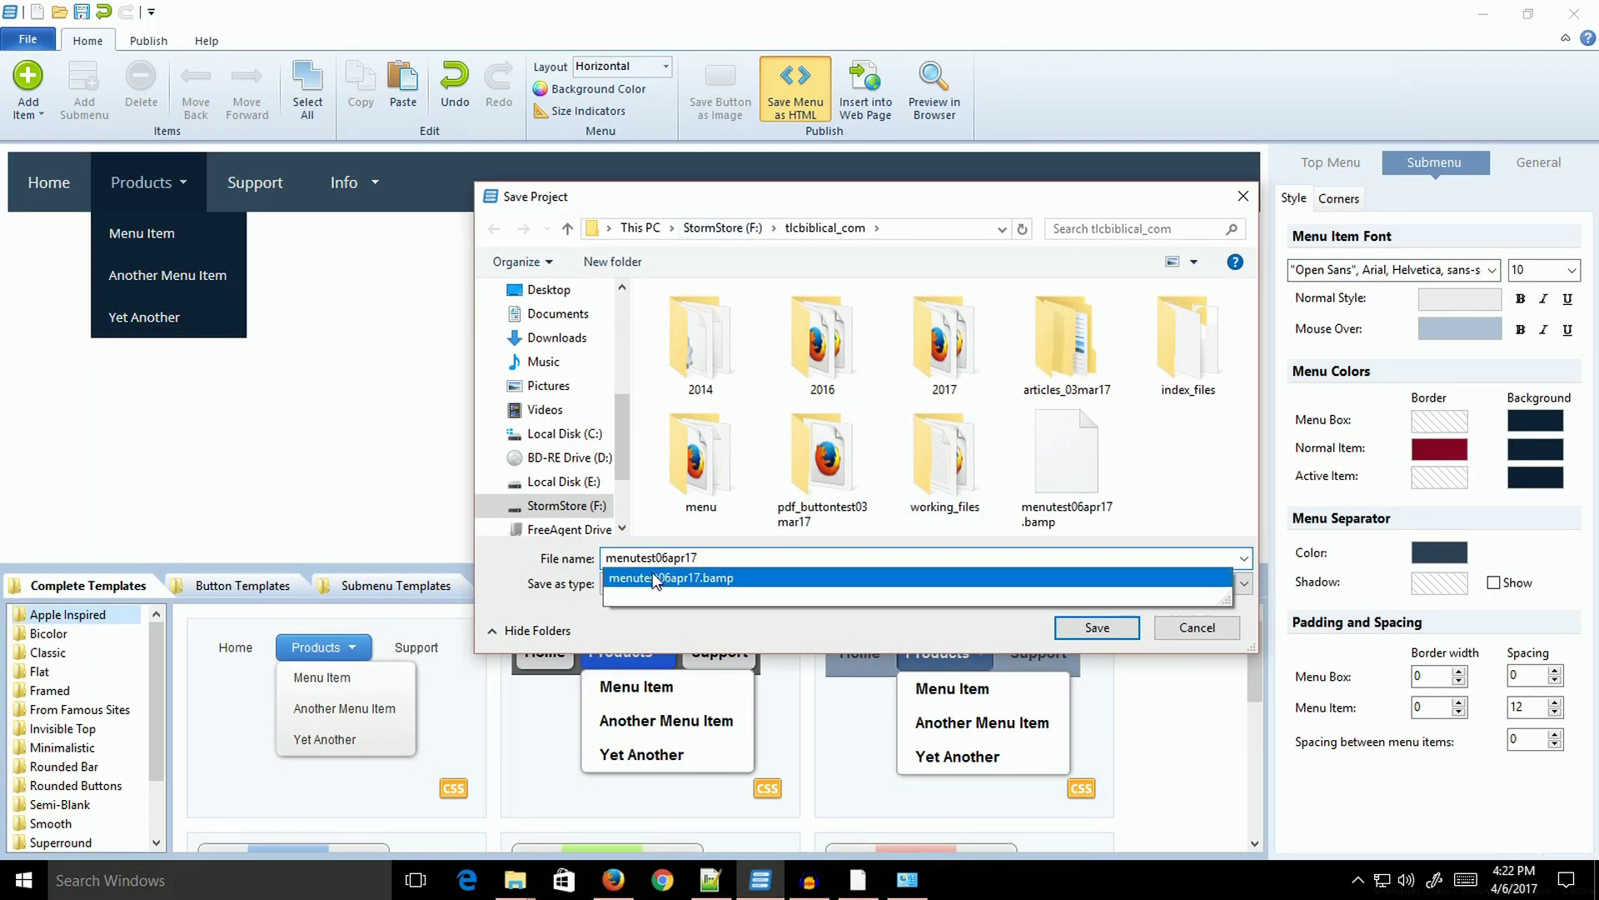
pyautogui.write('b')
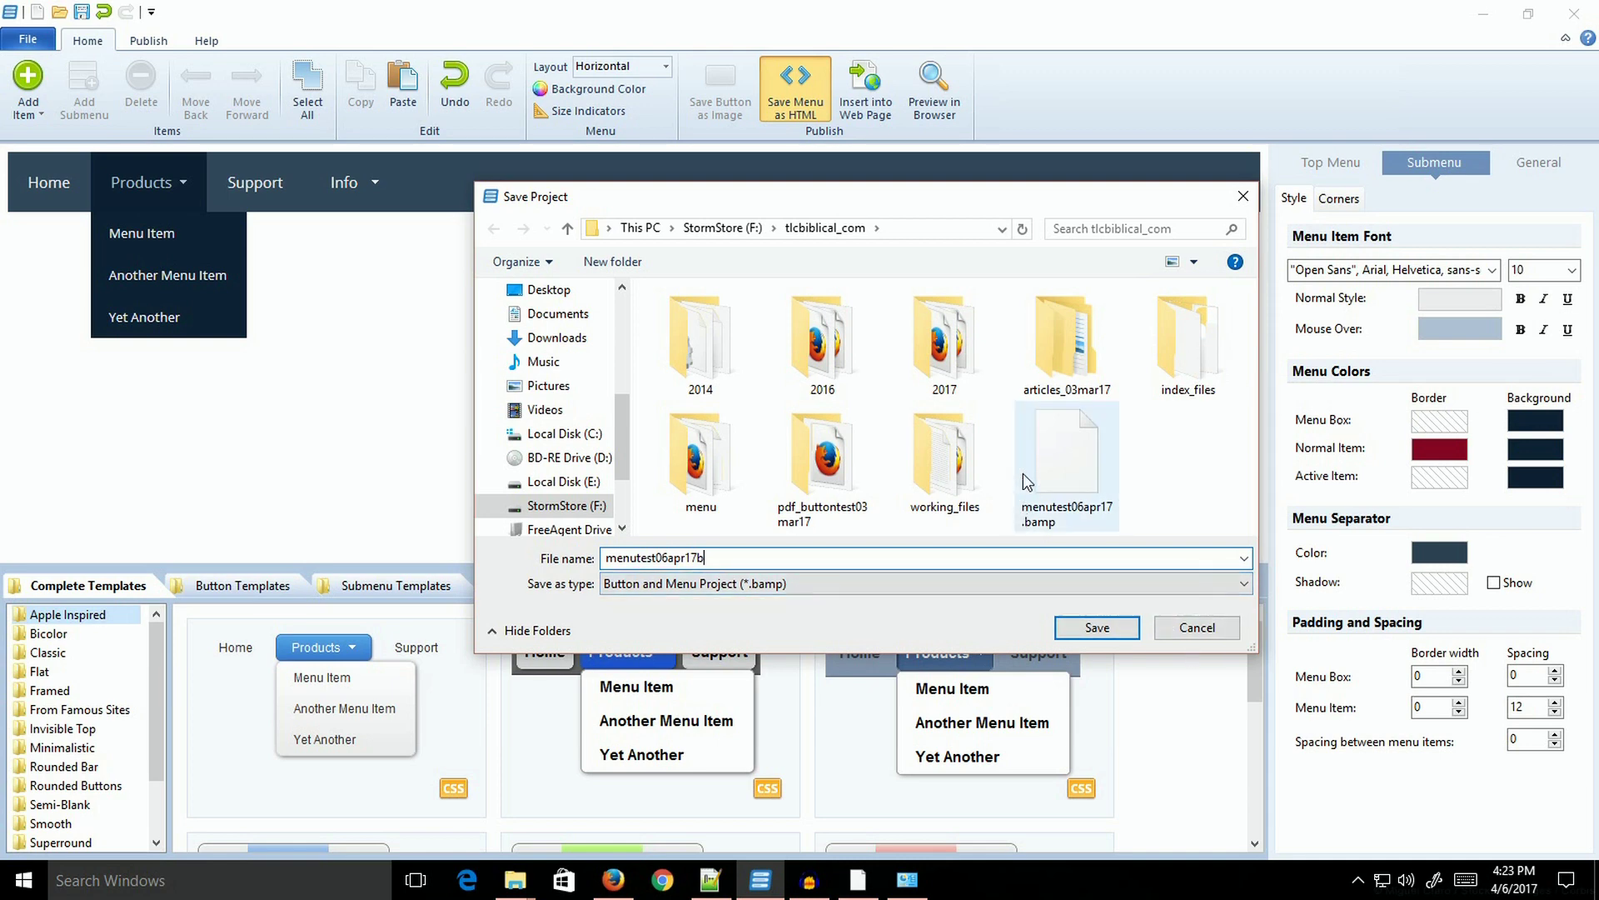
pyautogui.click(1097, 628)
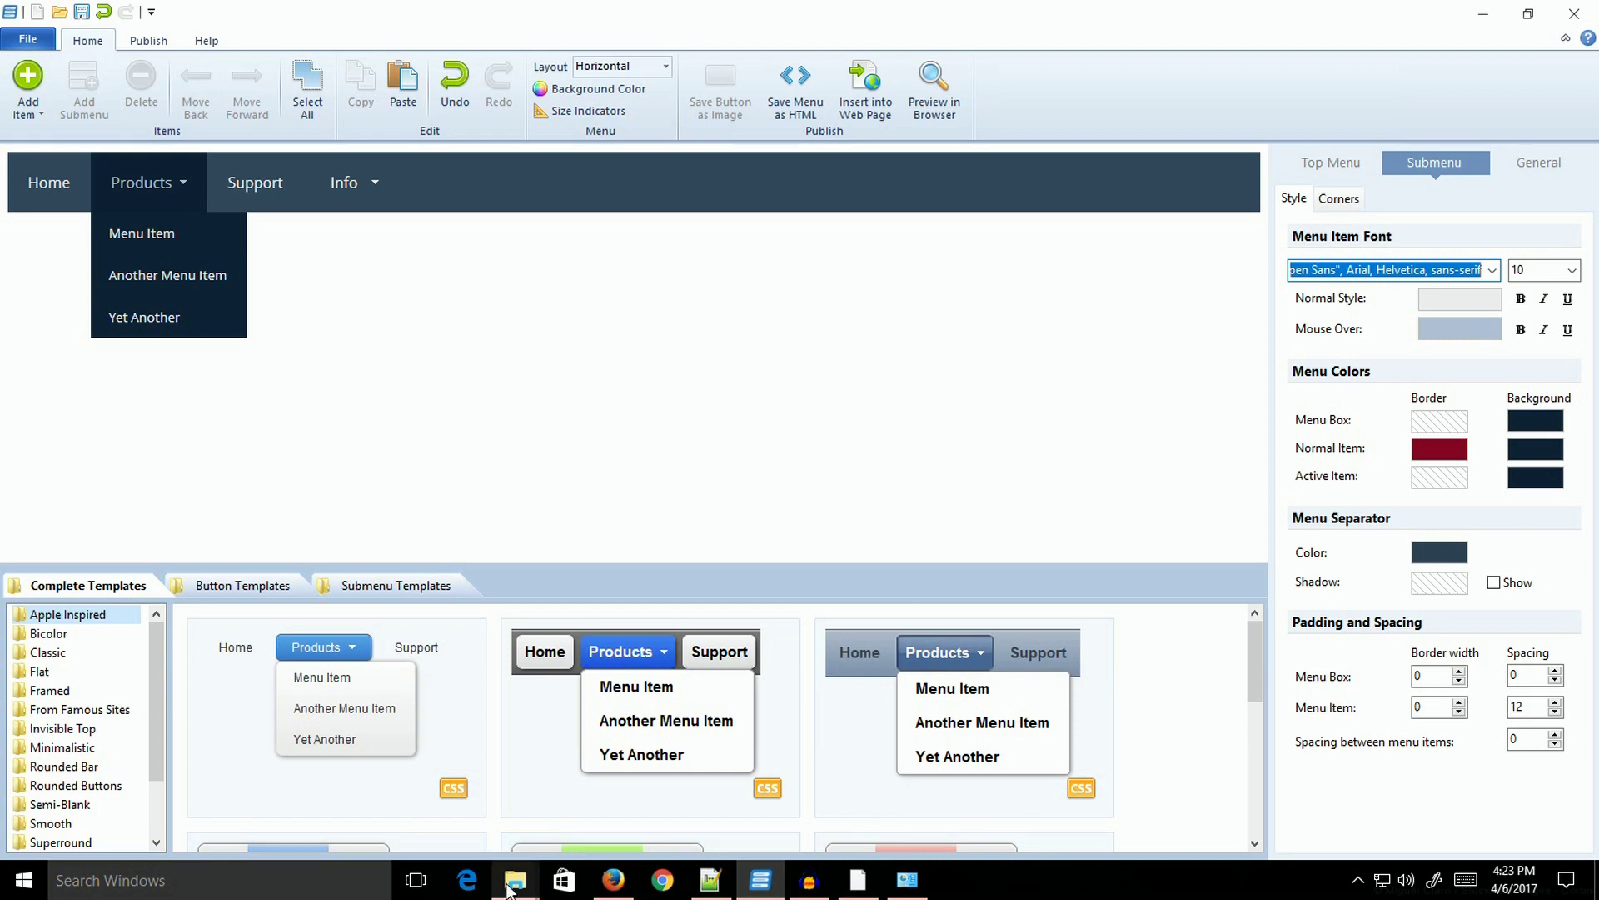
# Step: View tlcbiblical_com's index_files folder in Details layout, then return to the parent folder
pyautogui.moveTo(514, 891)
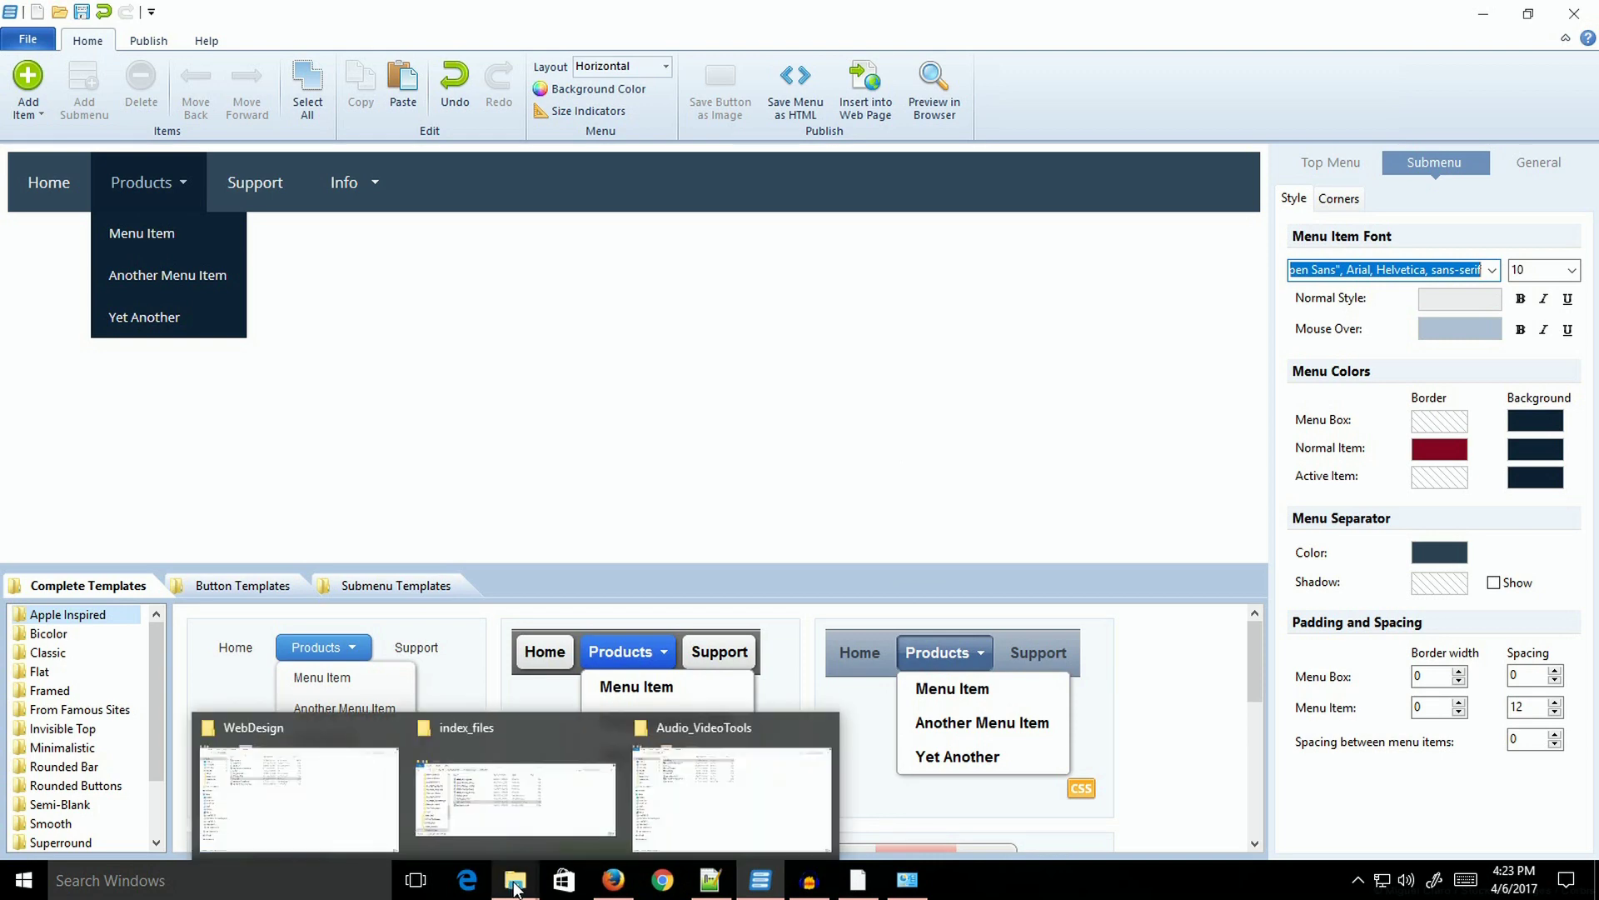
pyautogui.click(514, 890)
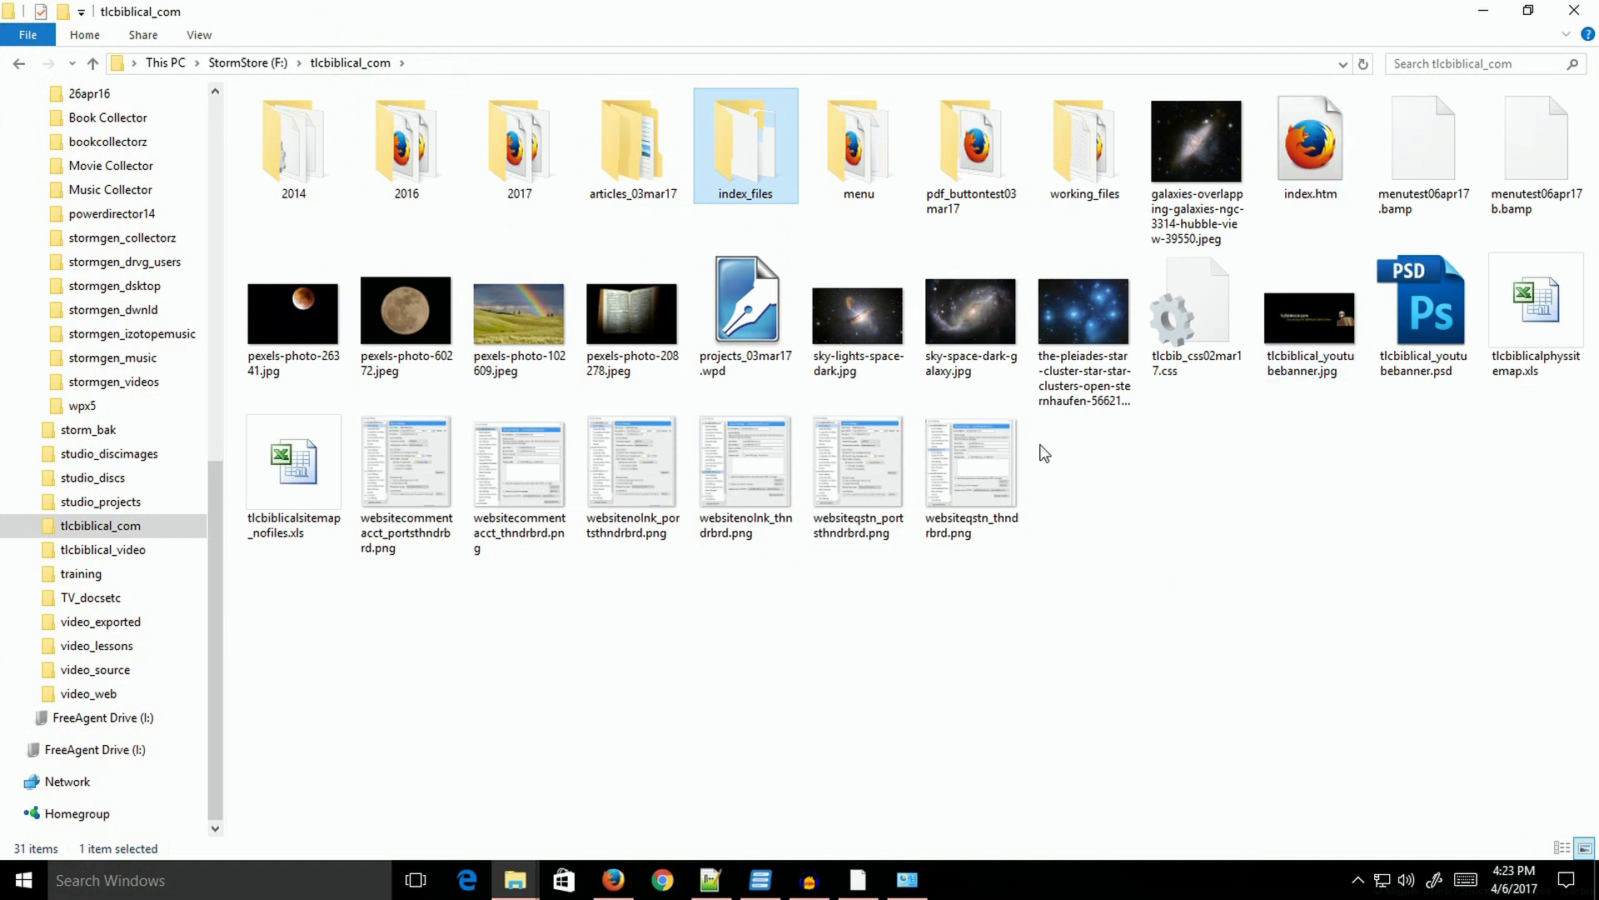
pyautogui.doubleClick(738, 153)
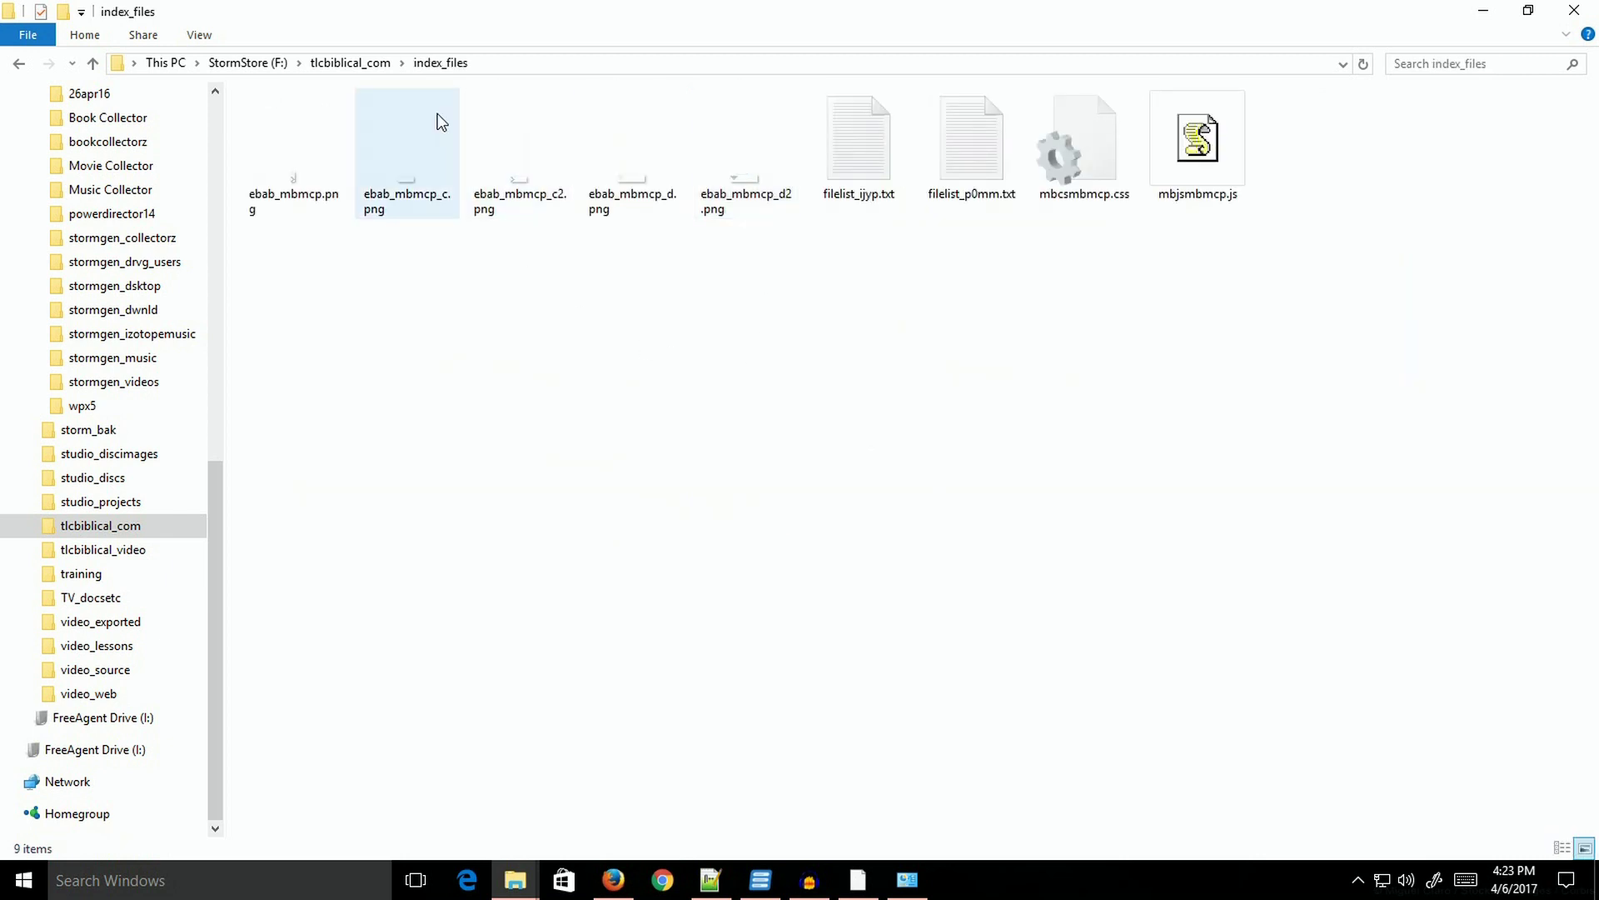
pyautogui.click(199, 34)
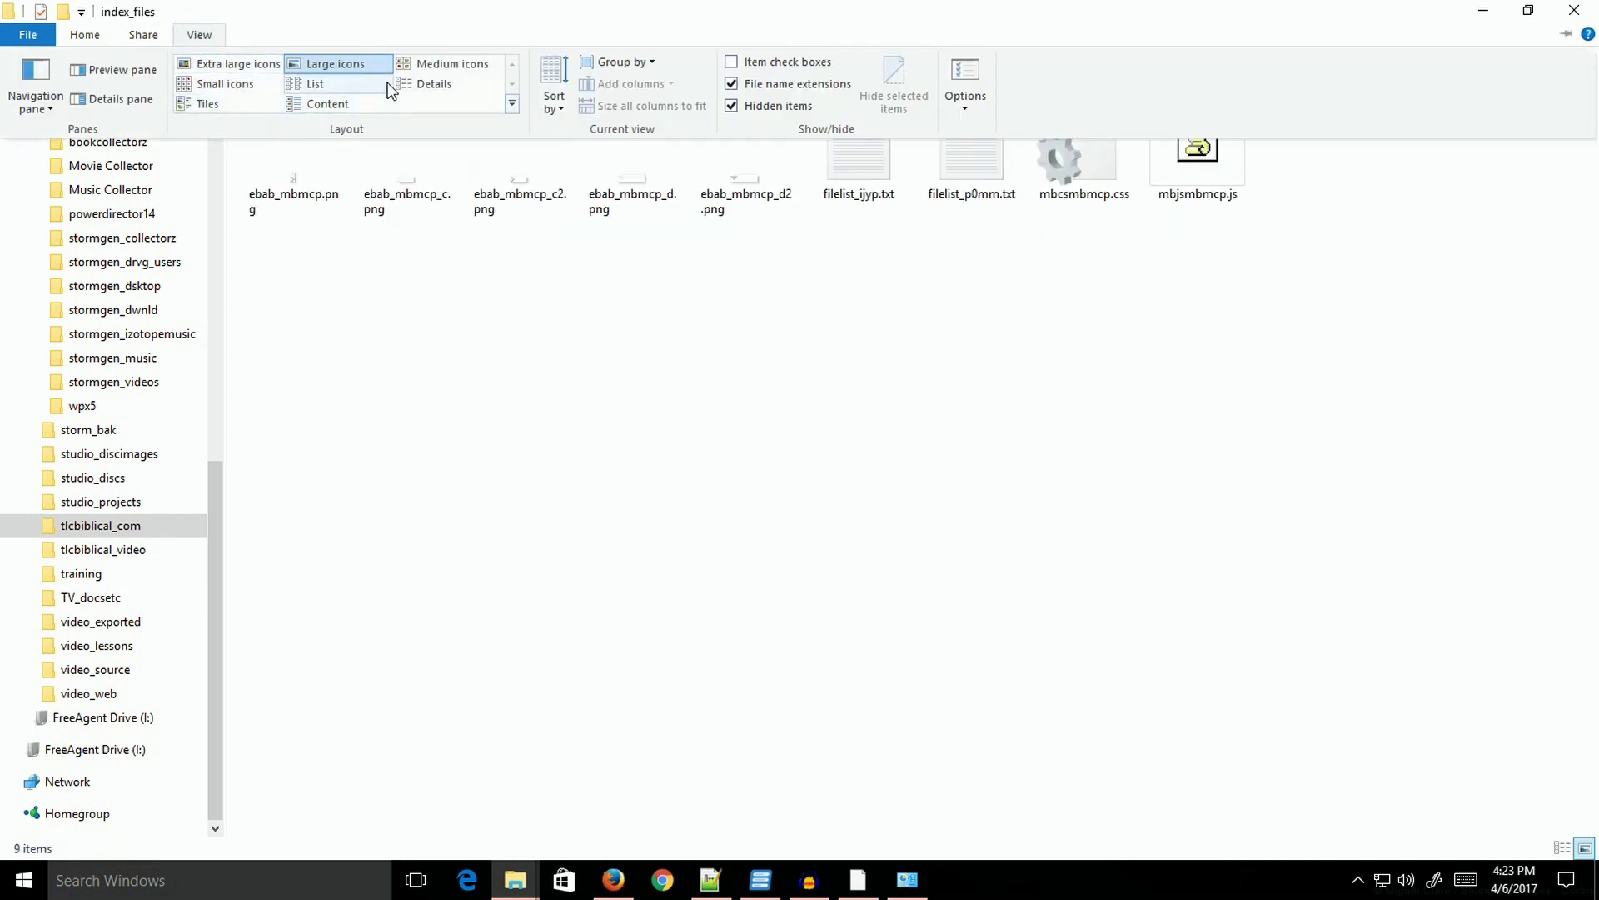
pyautogui.click(426, 83)
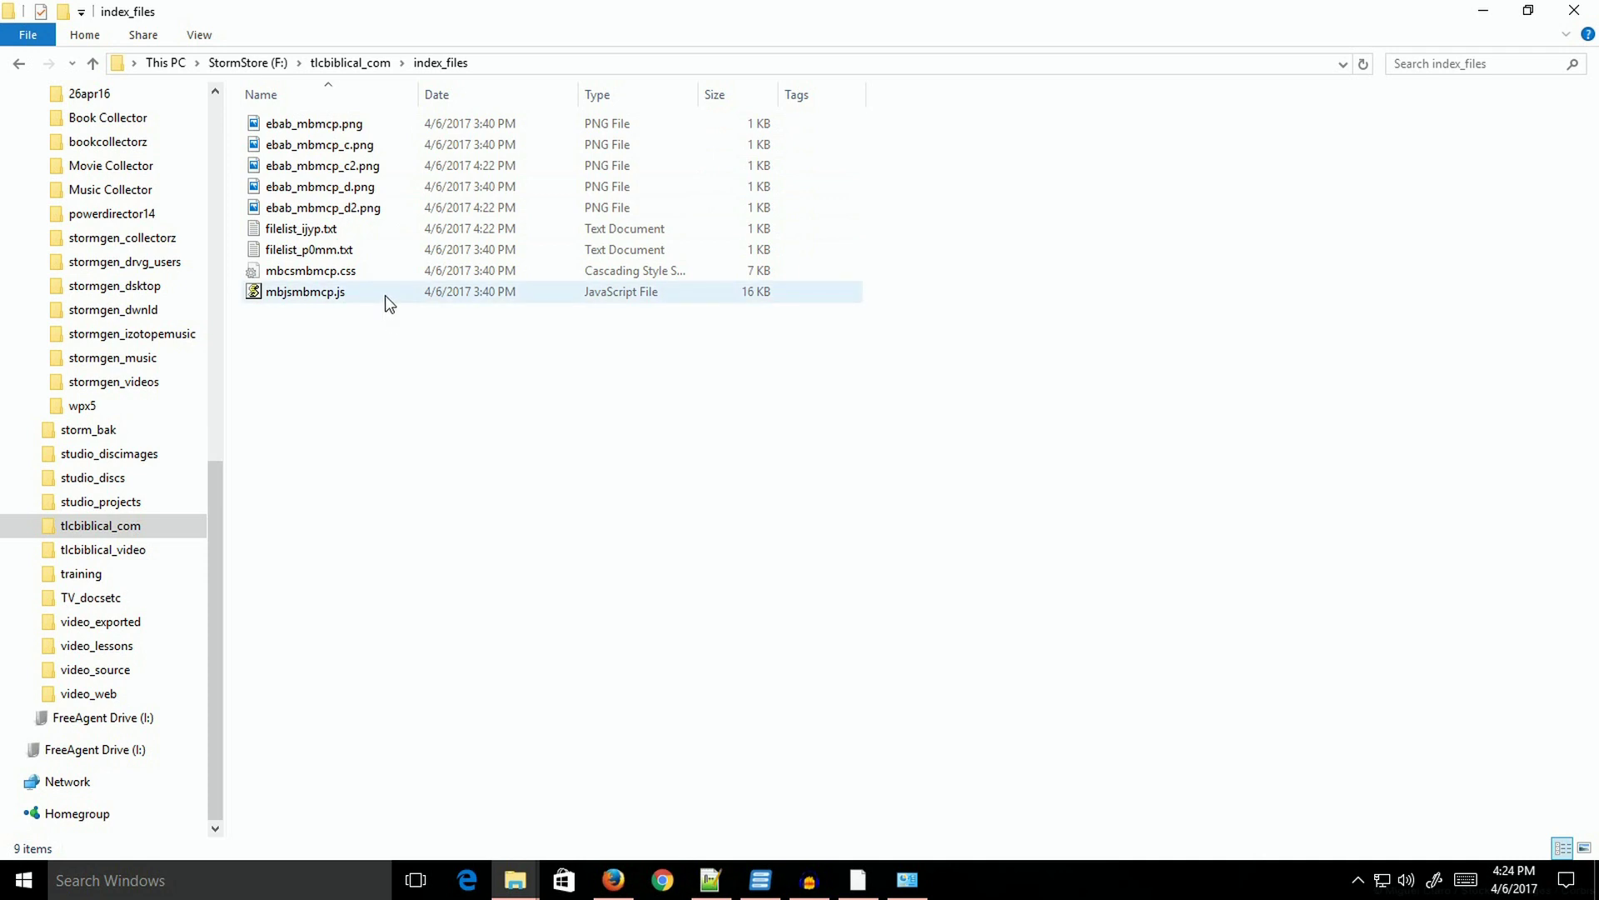
pyautogui.click(360, 63)
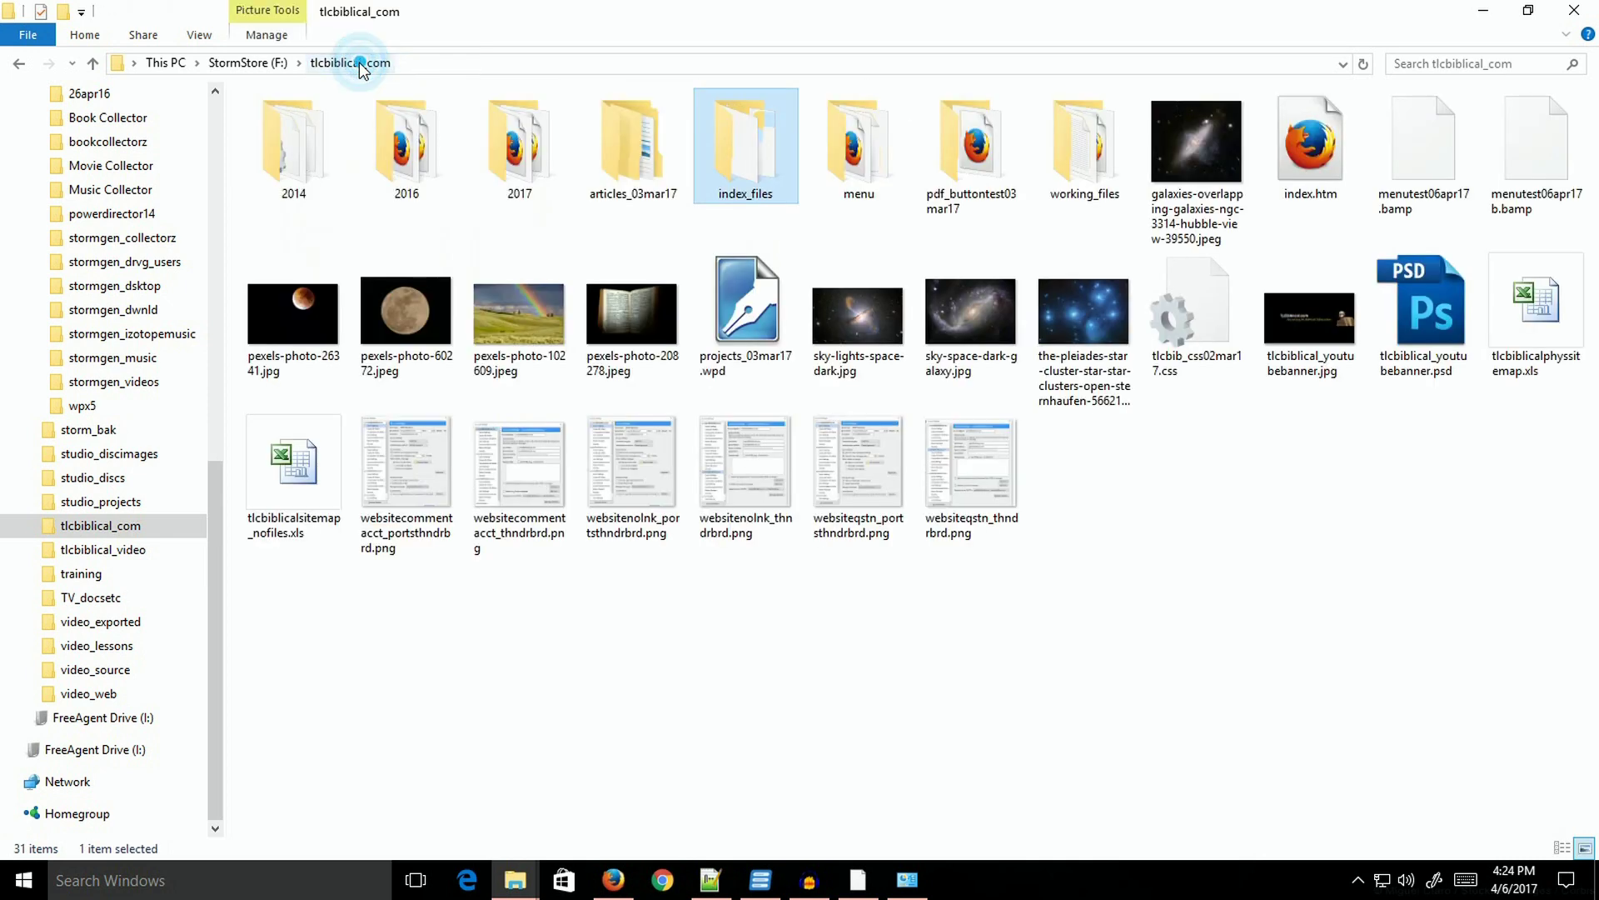
# Step: Open index.htm from tlcbiblical_com in Notepad++ using Edit with Notepad++
pyautogui.click(1313, 151)
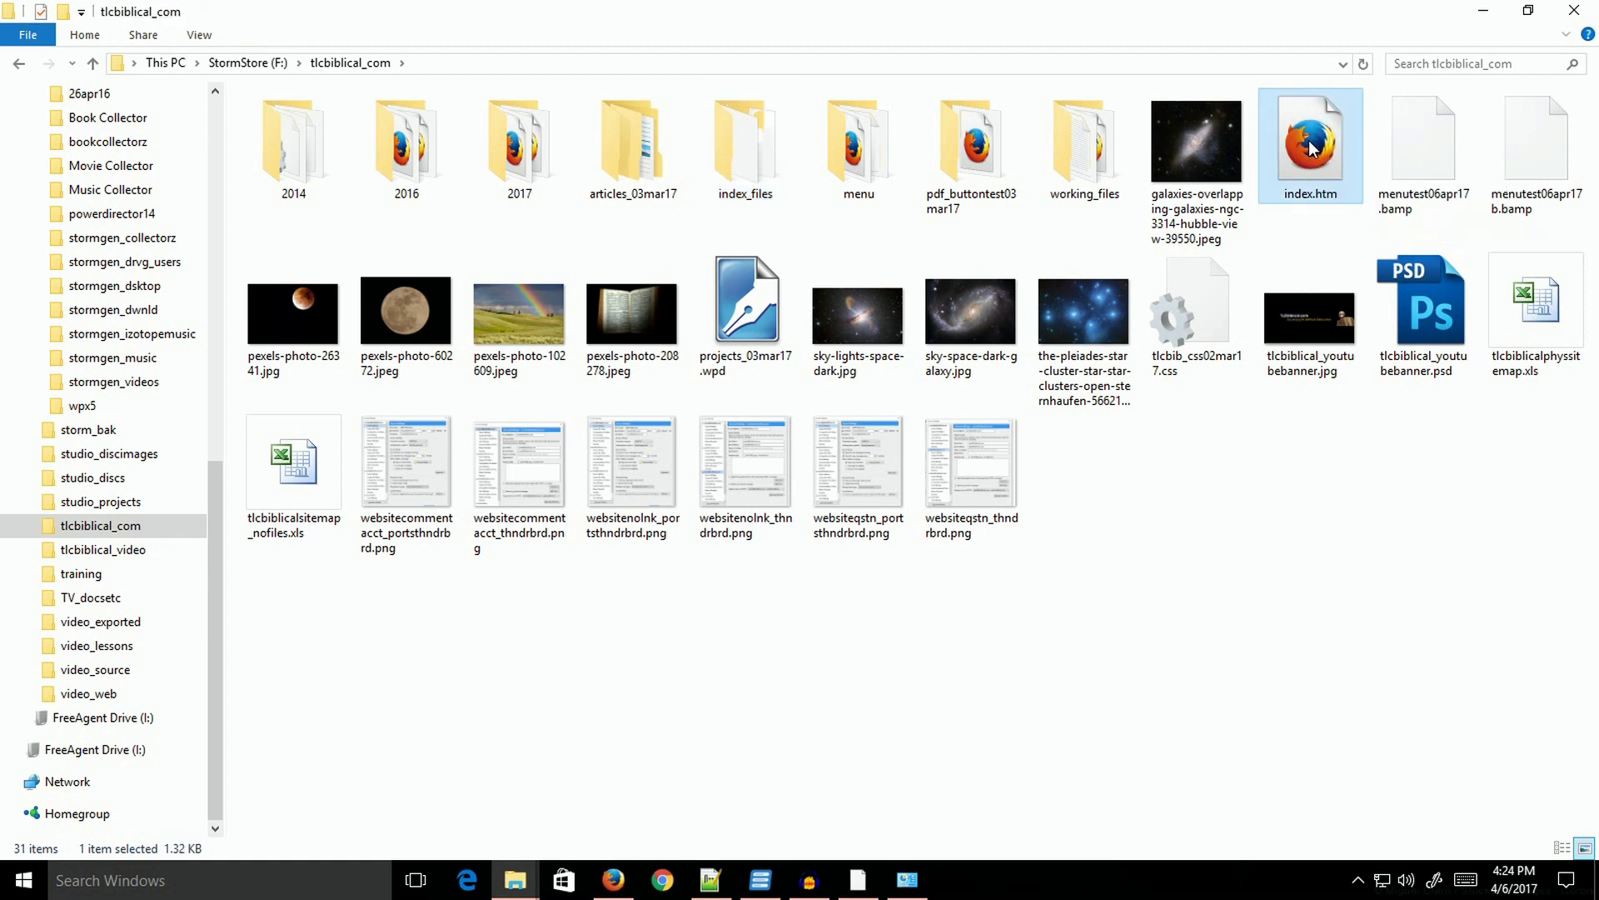
pyautogui.rightClick(1314, 151)
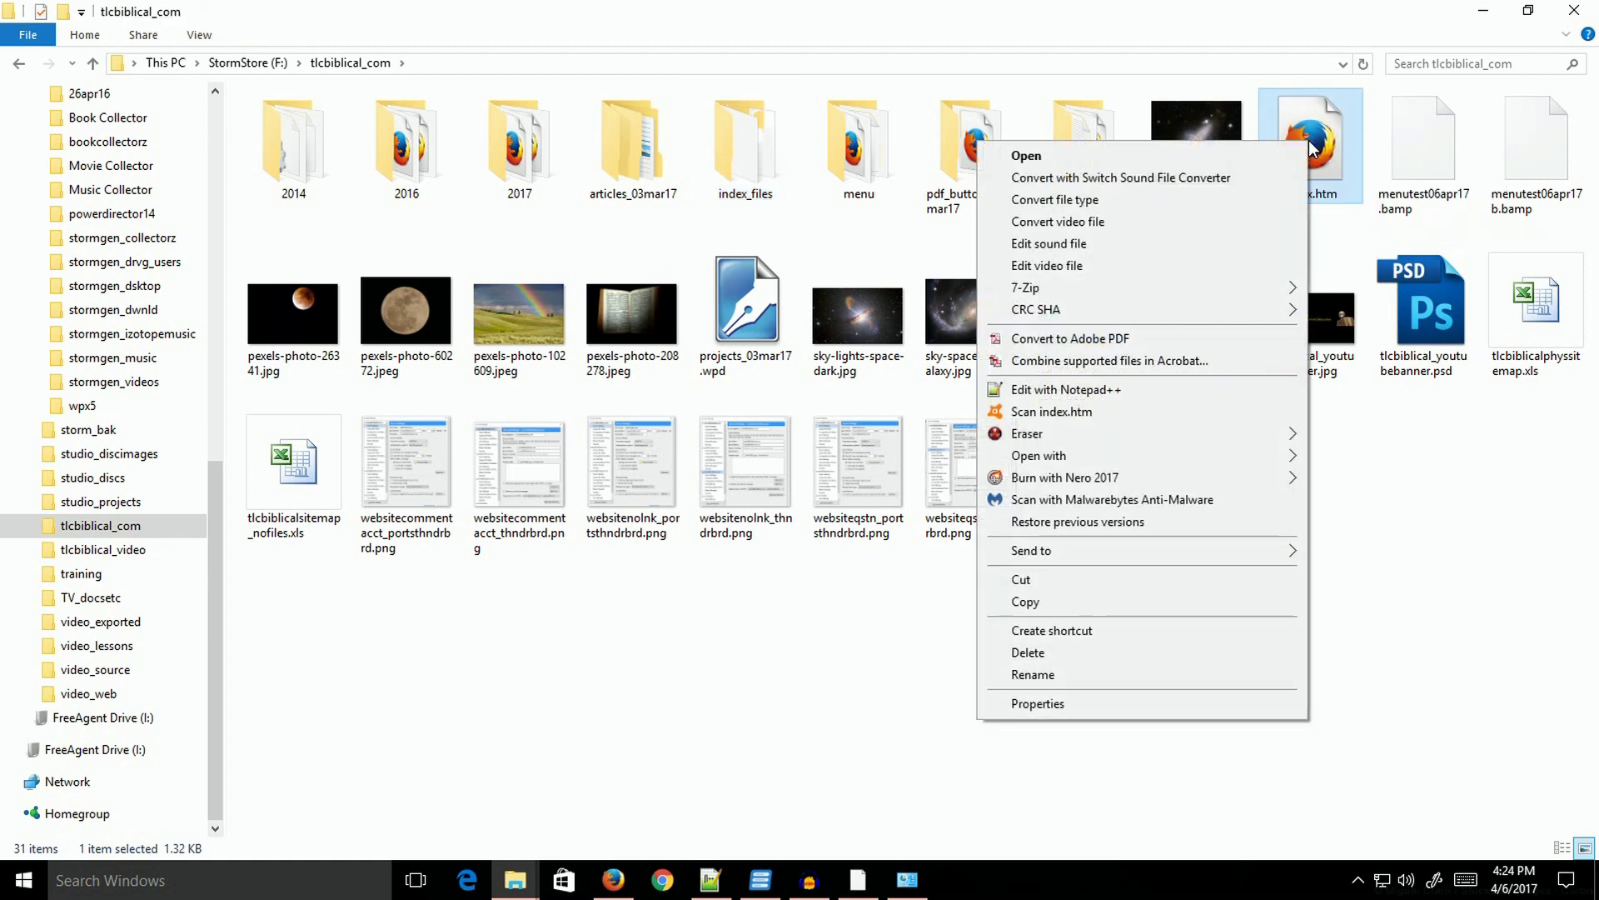
pyautogui.click(1102, 388)
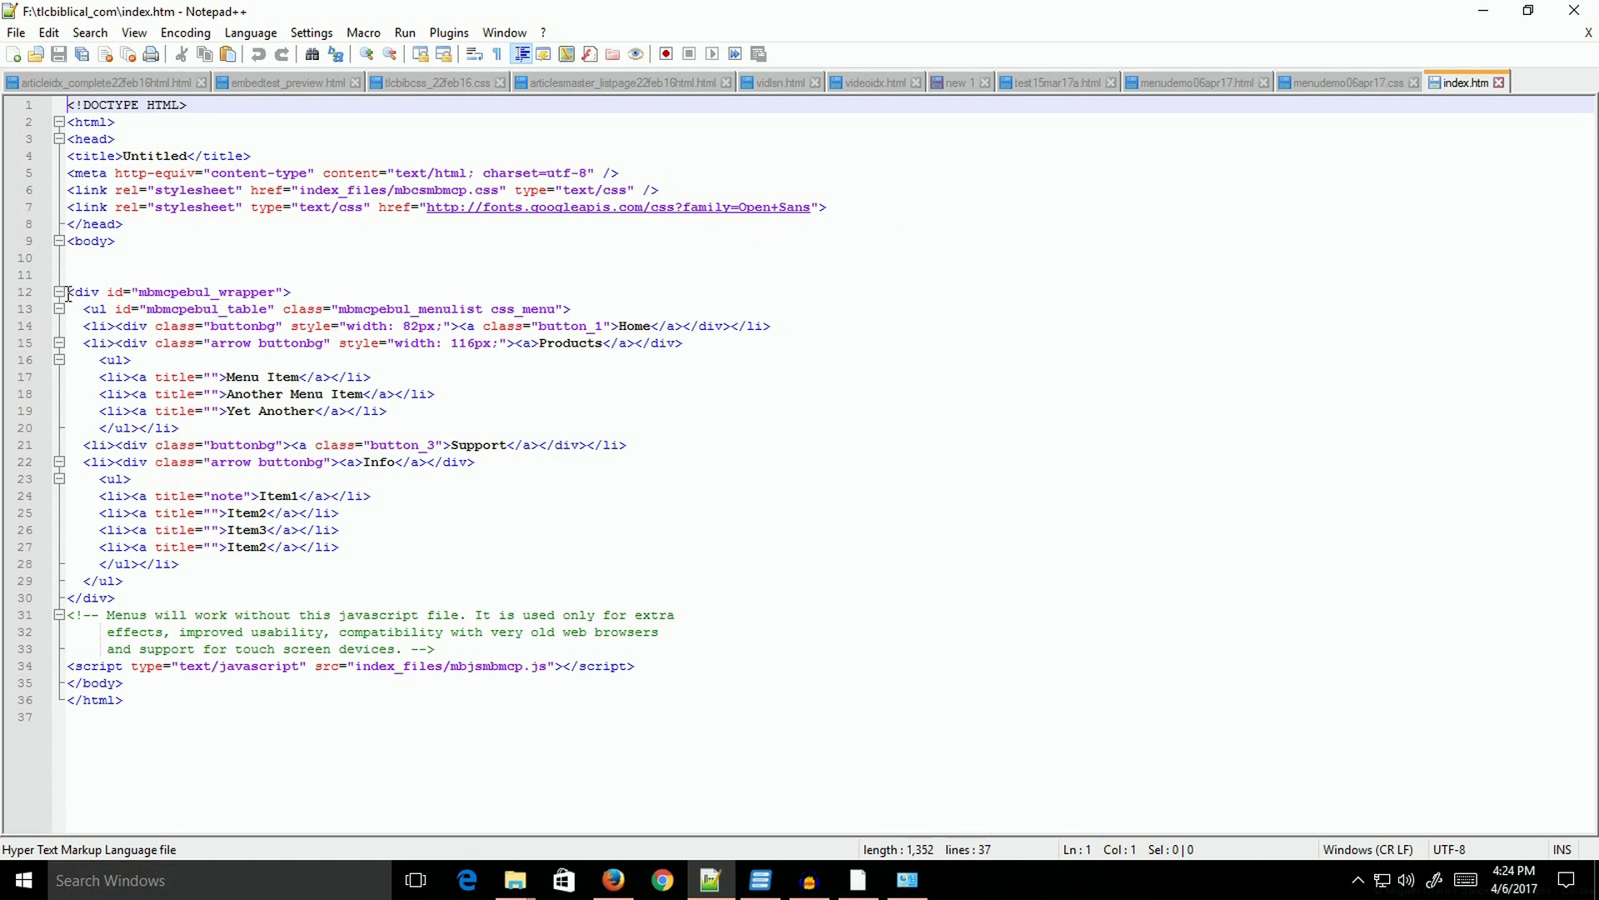
# Step: Copy lines 12–34 of index.htm, from the mbmcpebul_wrapper div through the script line
pyautogui.moveTo(69, 291); pyautogui.dragTo(641, 671)
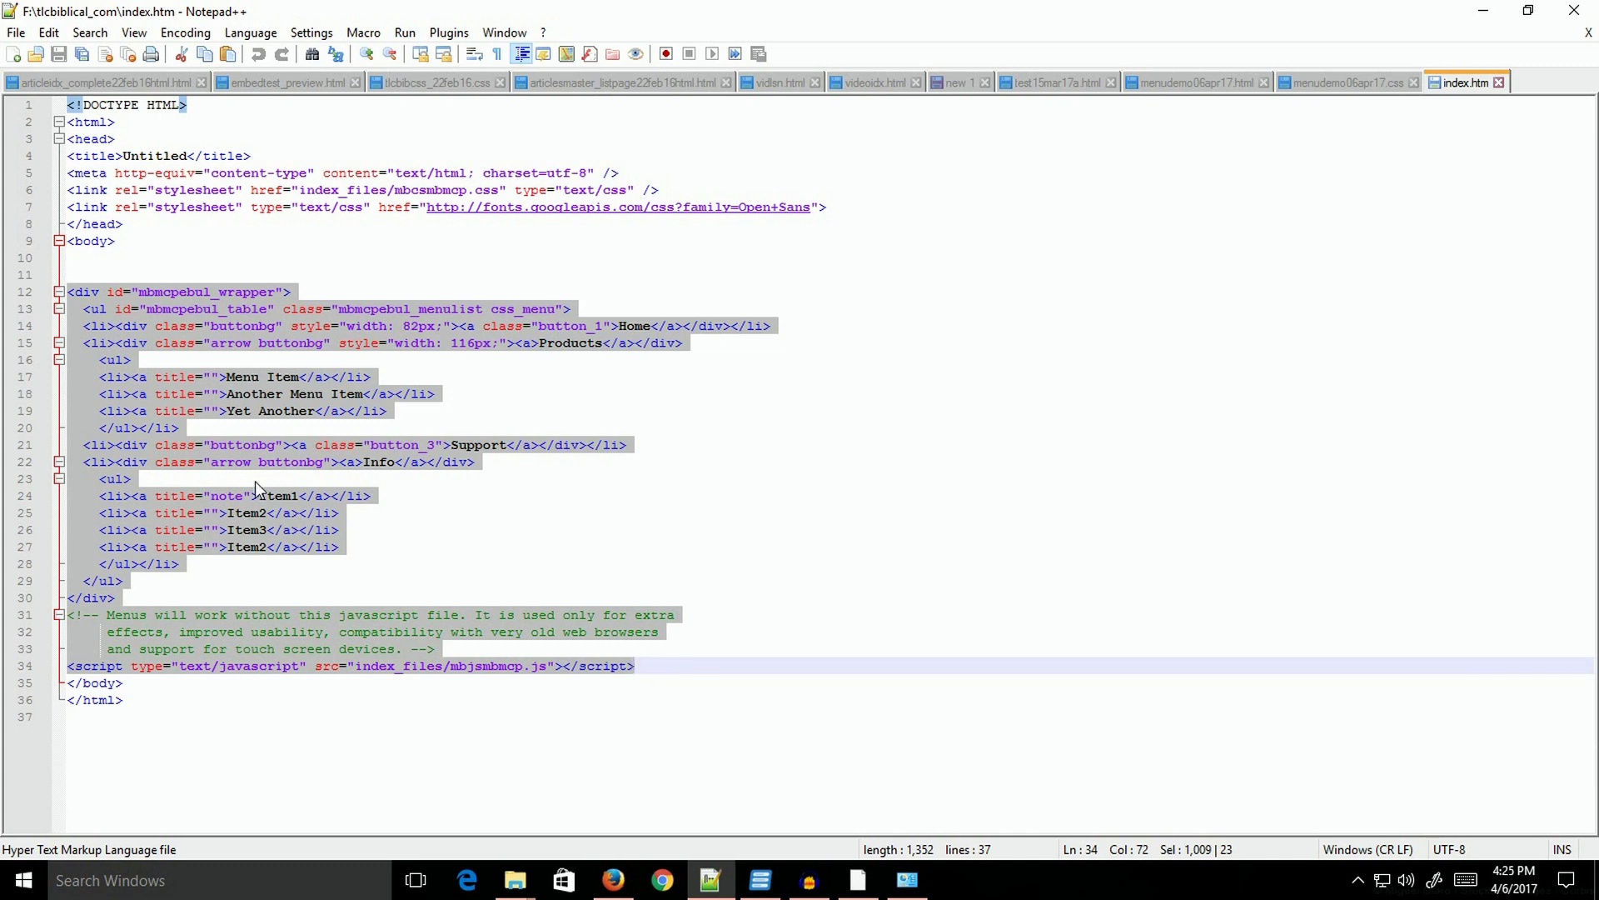
pyautogui.rightClick(184, 381)
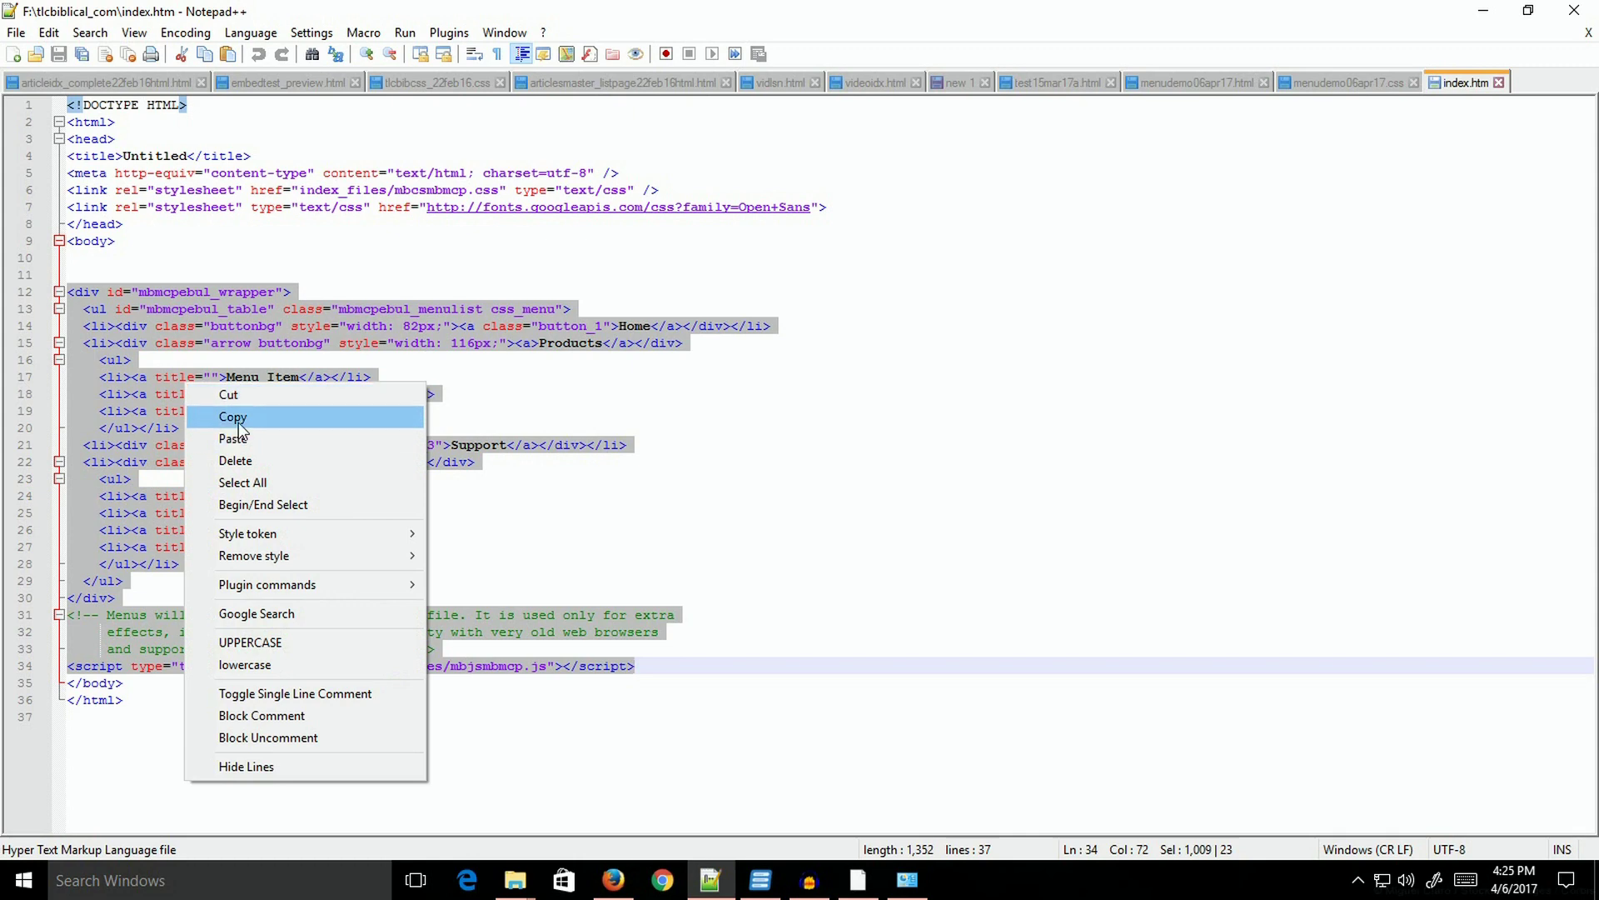
pyautogui.click(239, 419)
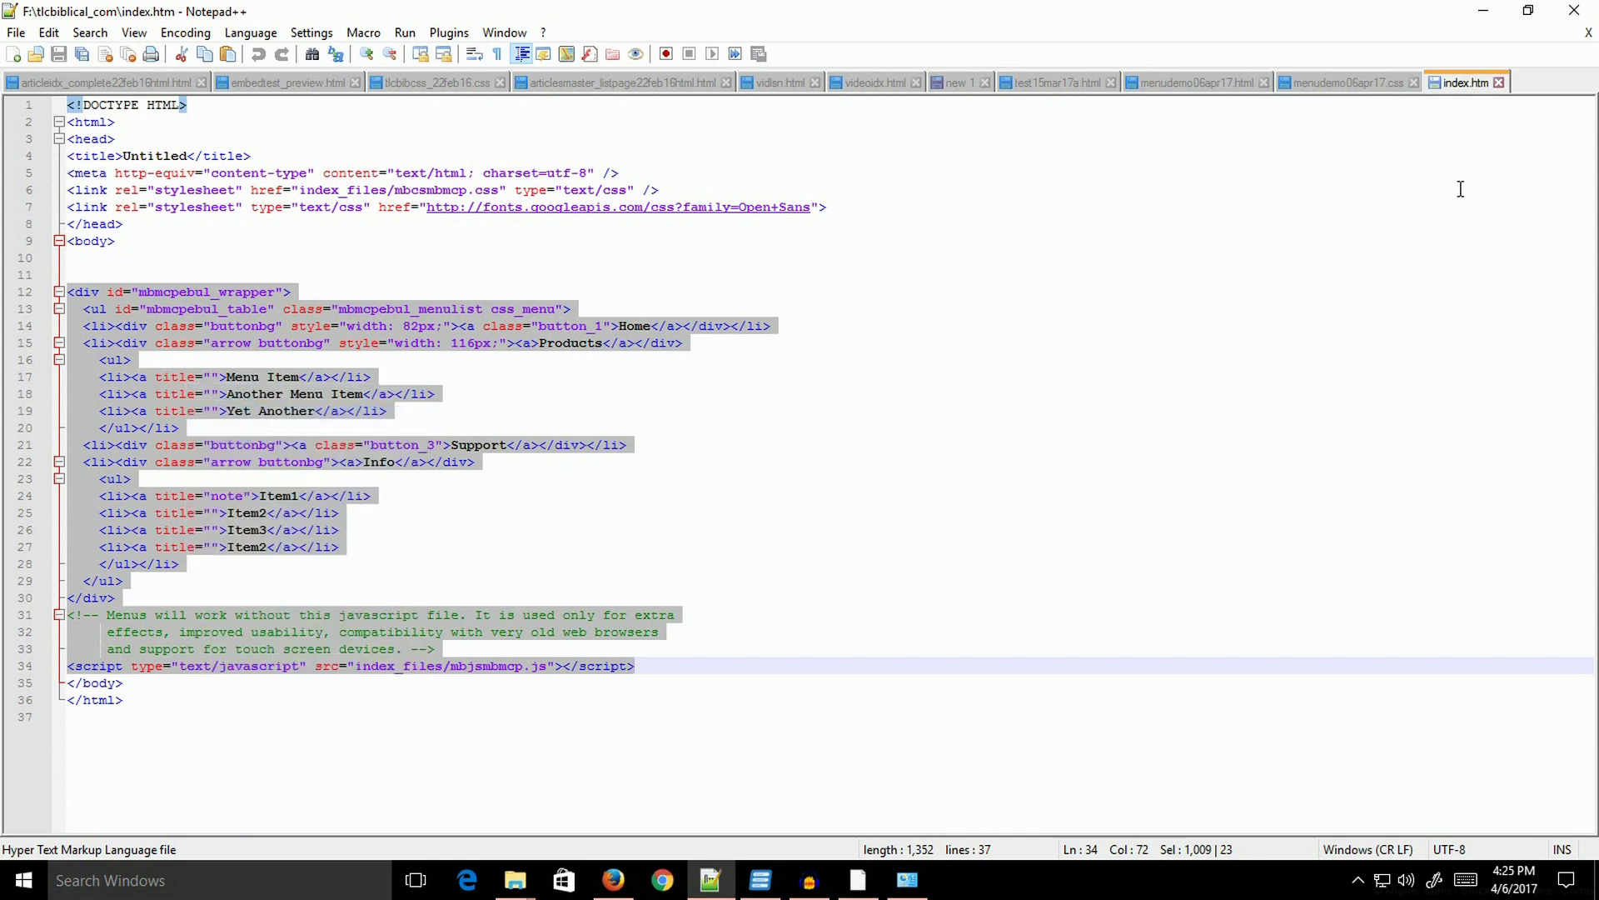
pyautogui.click(1170, 79)
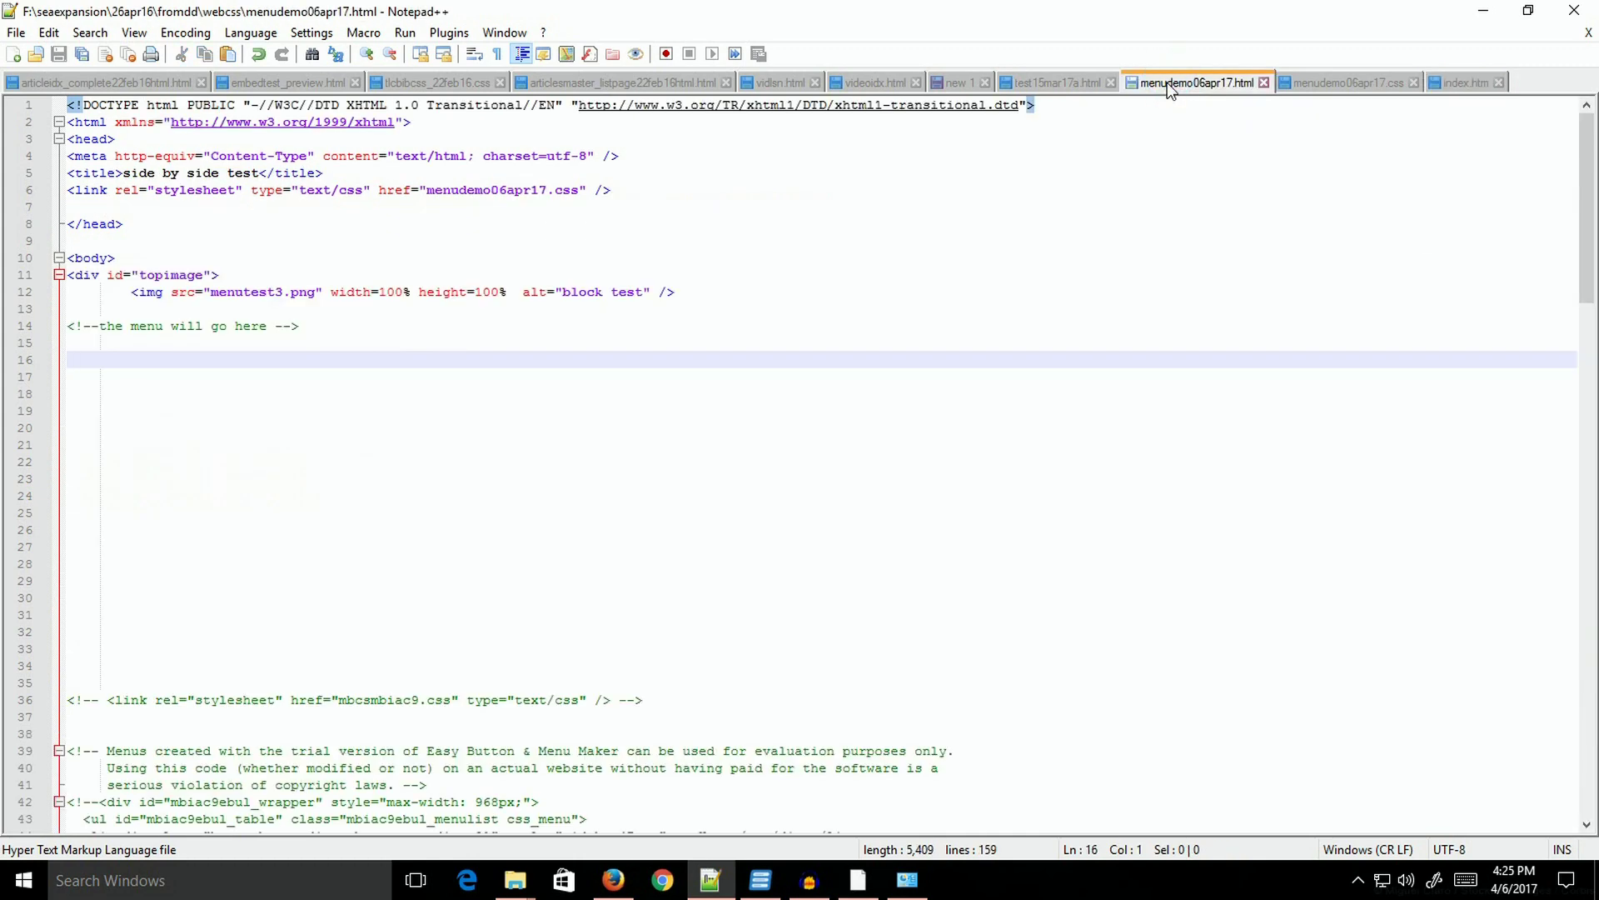
# Step: Check the Products dropdown in Firefox's preview and close the Untitled tab
pyautogui.click(614, 879)
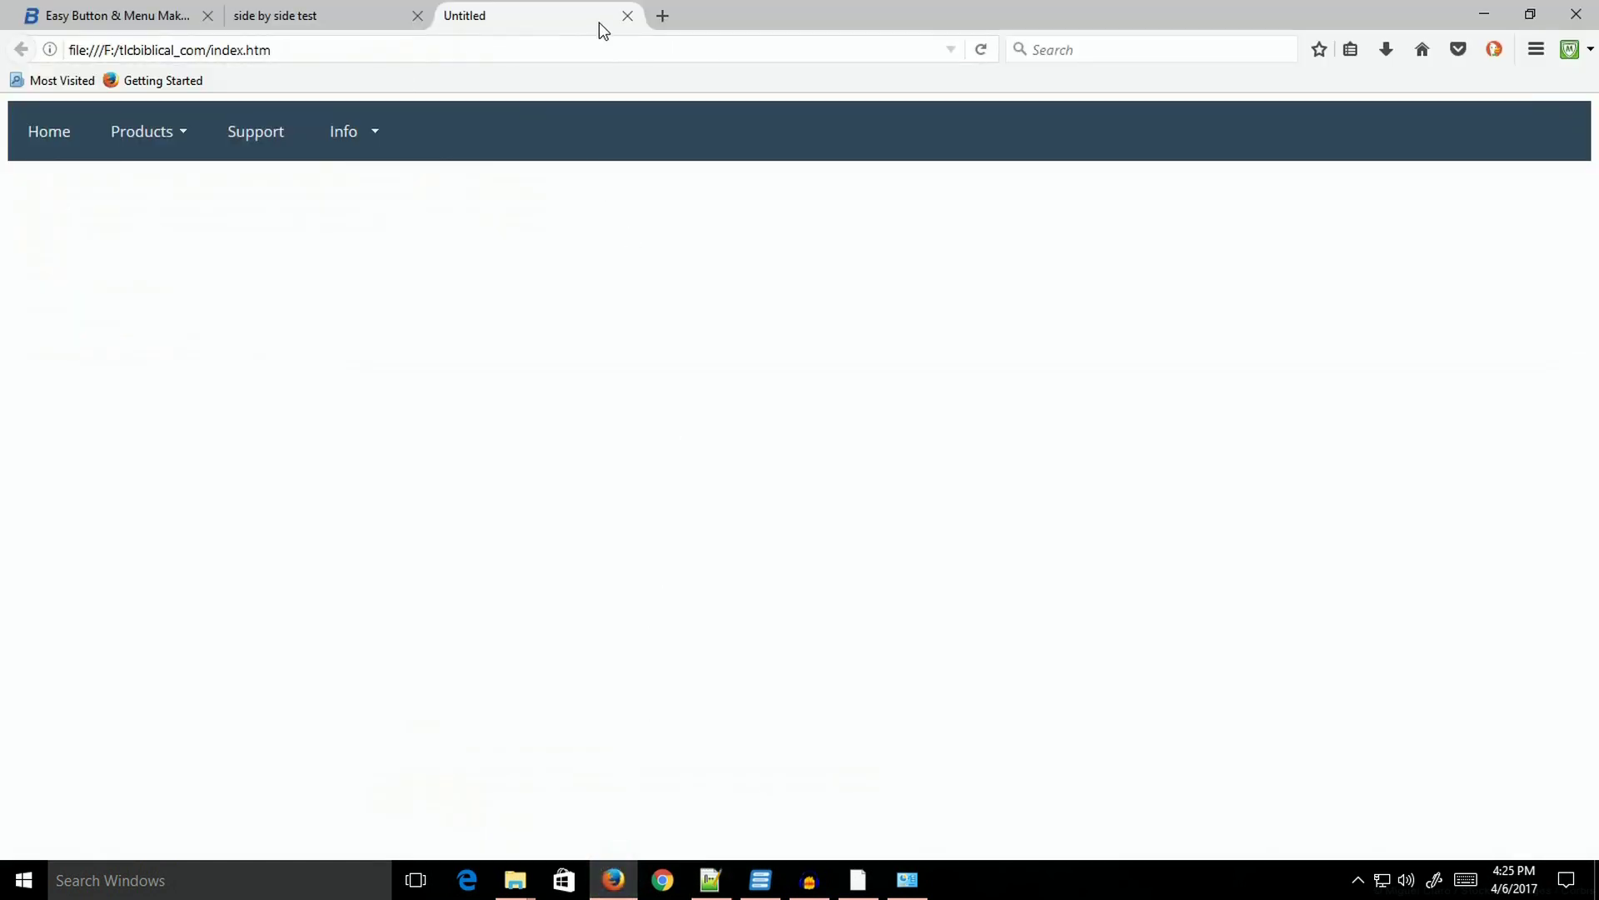
pyautogui.moveTo(139, 131)
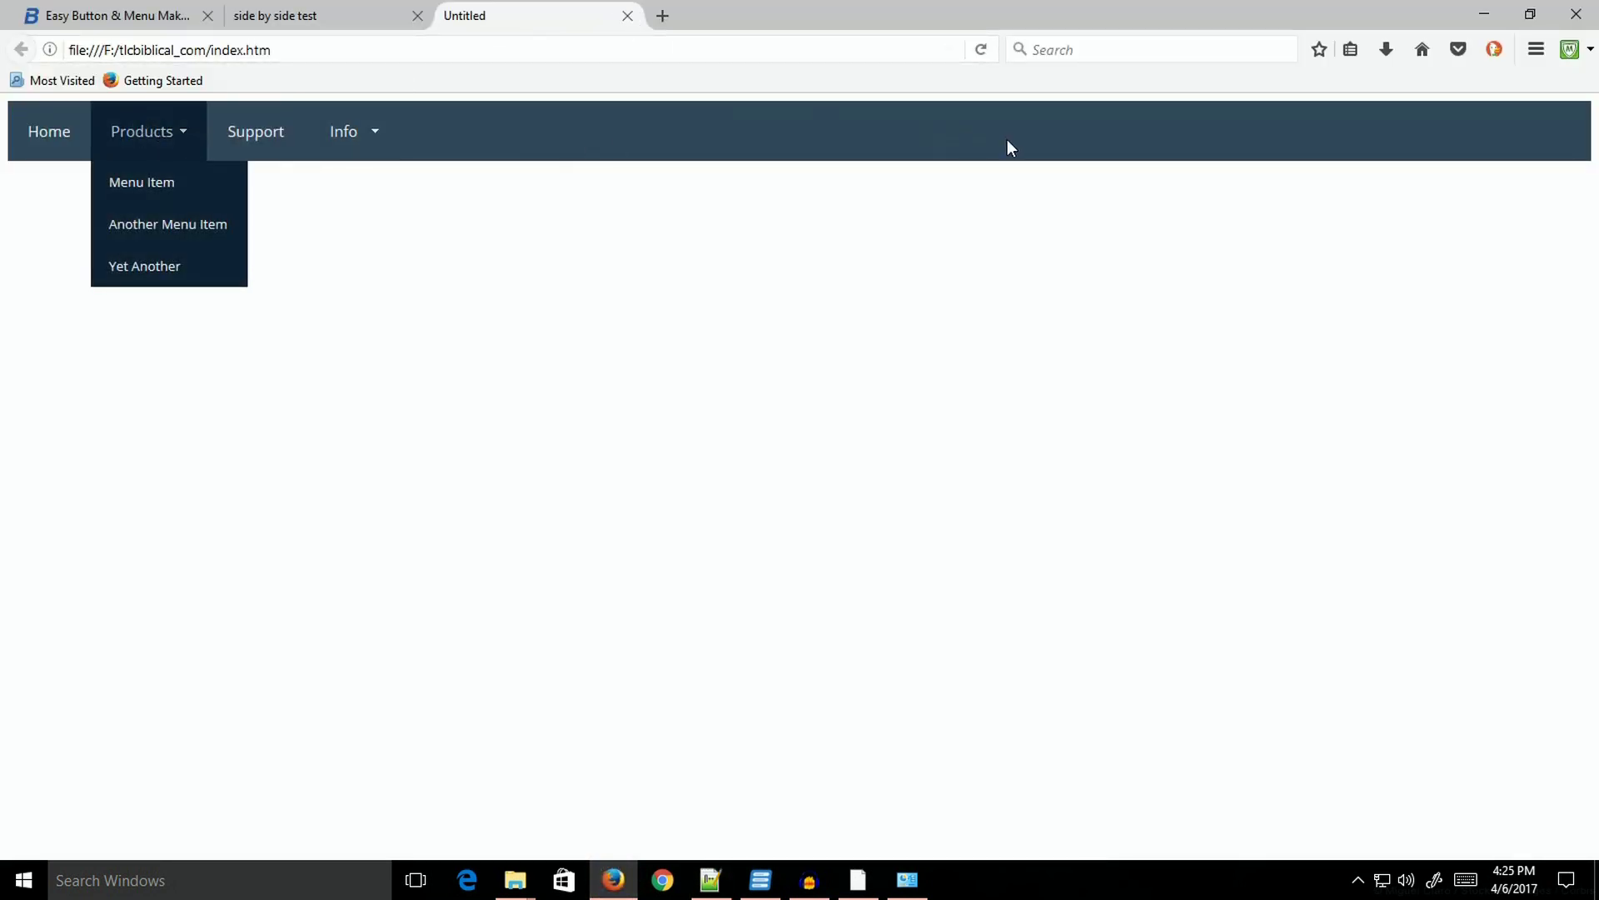
pyautogui.click(628, 16)
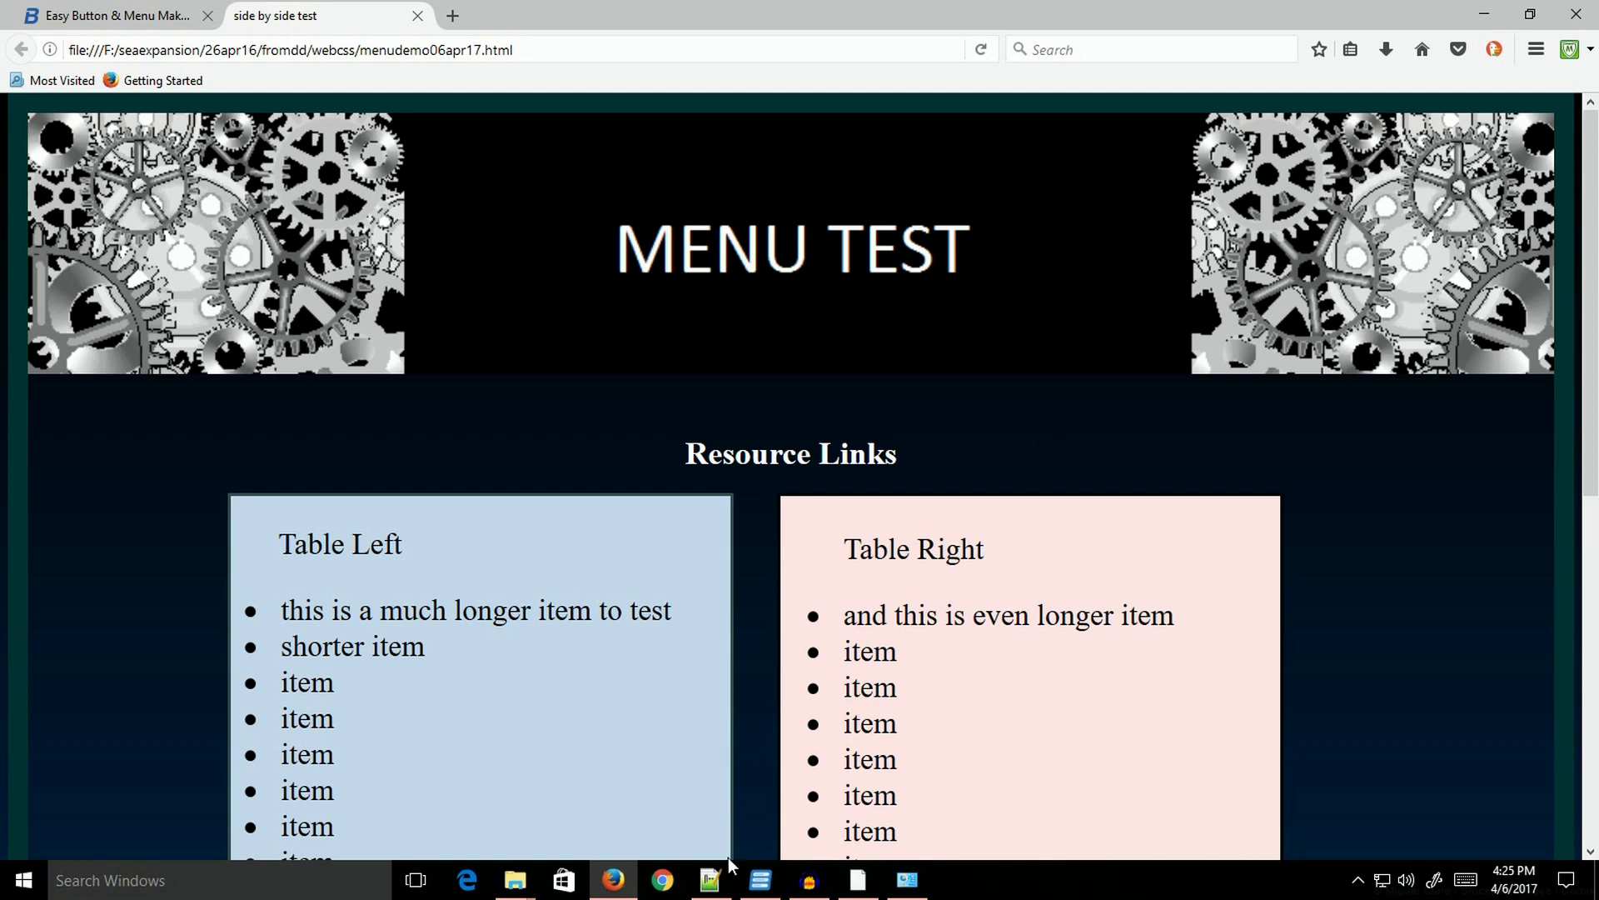
# Step: Paste the menu HTML at line 16 of menudemo06apr17.html, below the placeholder comment
pyautogui.click(707, 887)
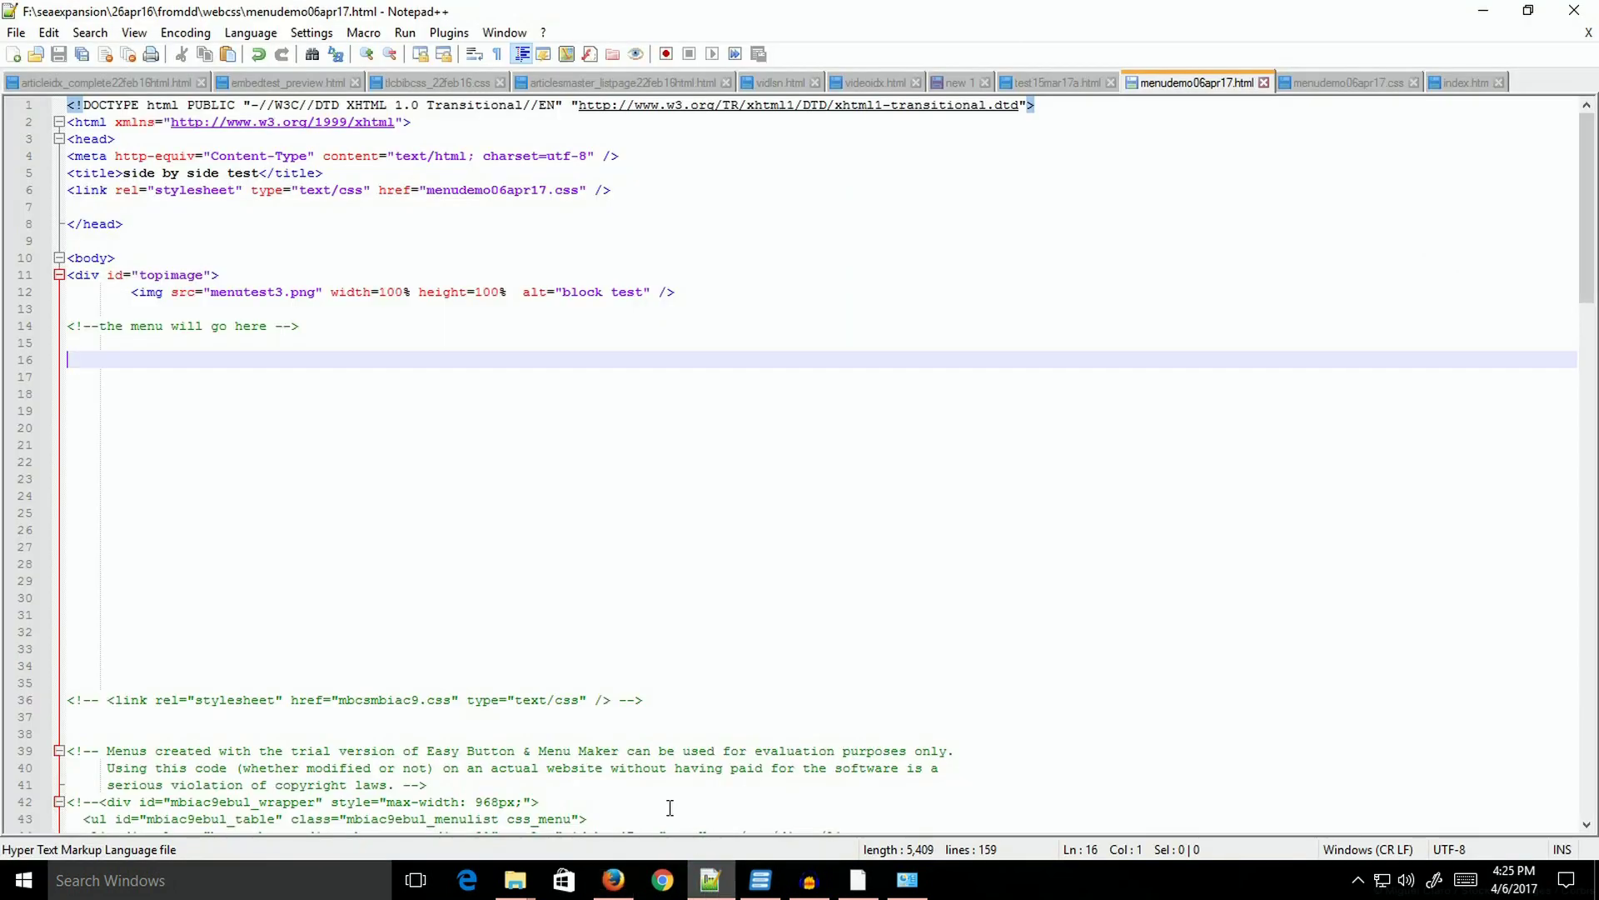
pyautogui.rightClick(80, 363)
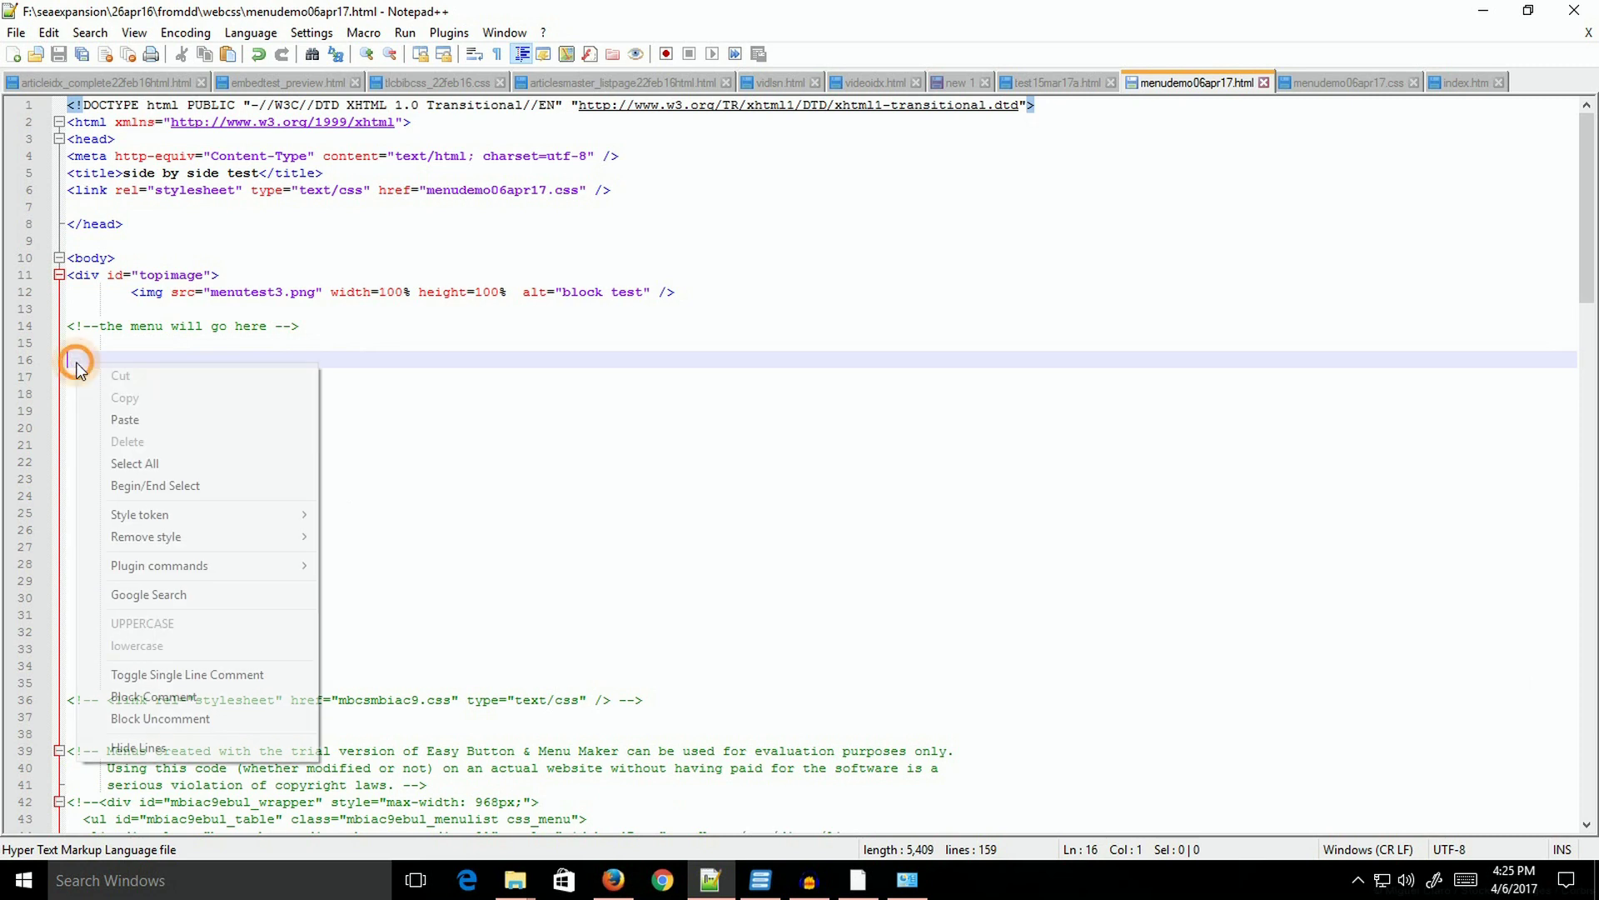
pyautogui.click(125, 419)
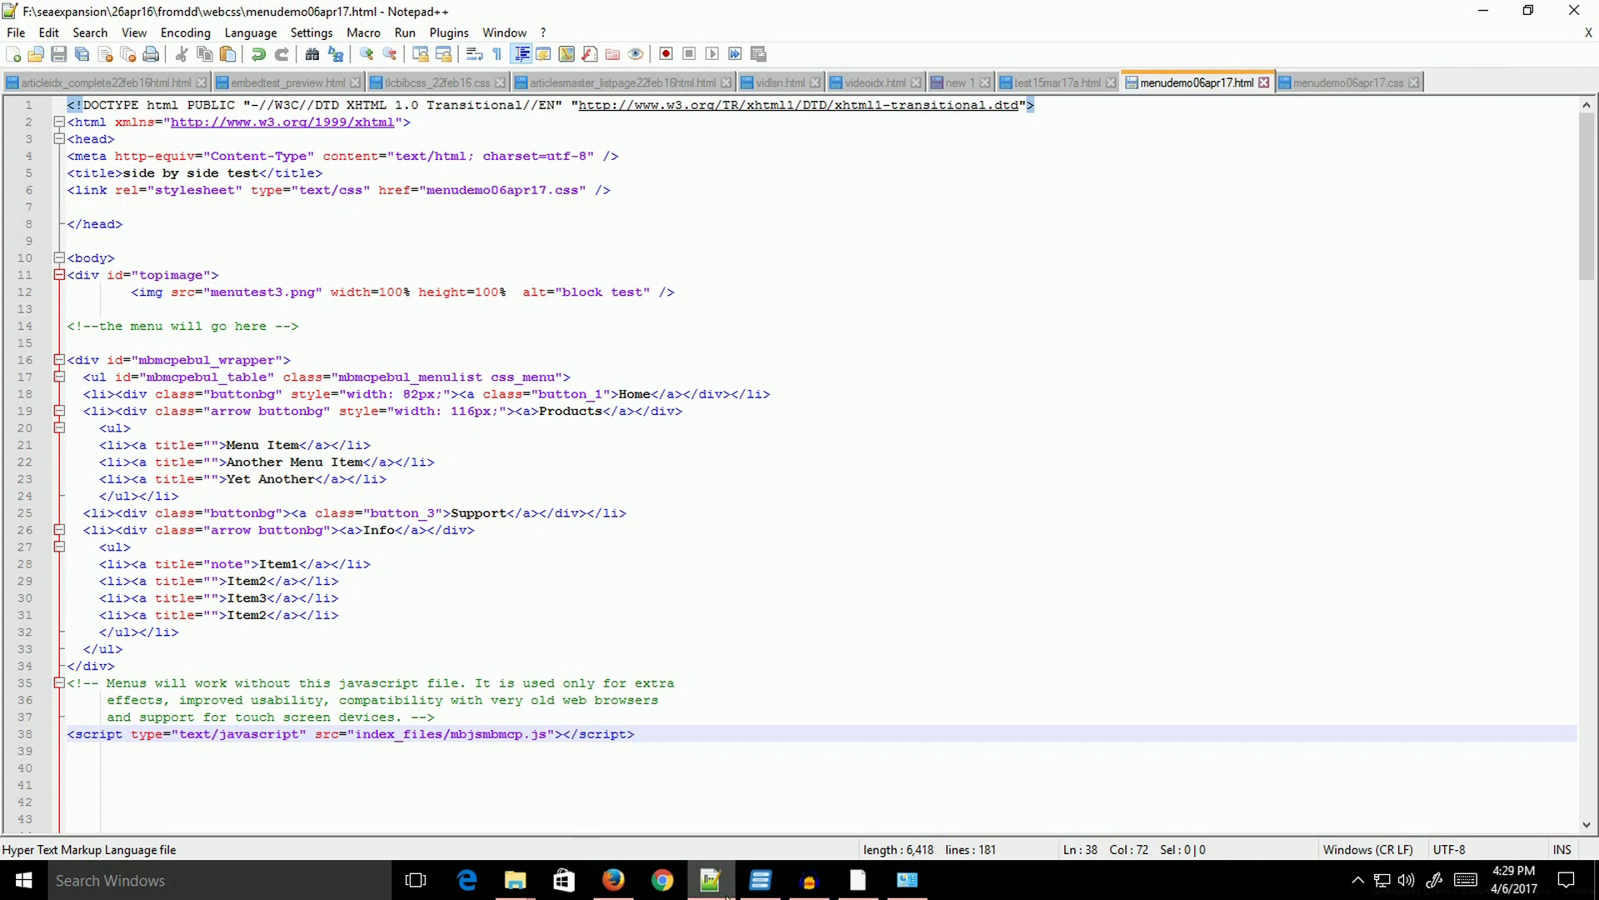
pyautogui.click(505, 875)
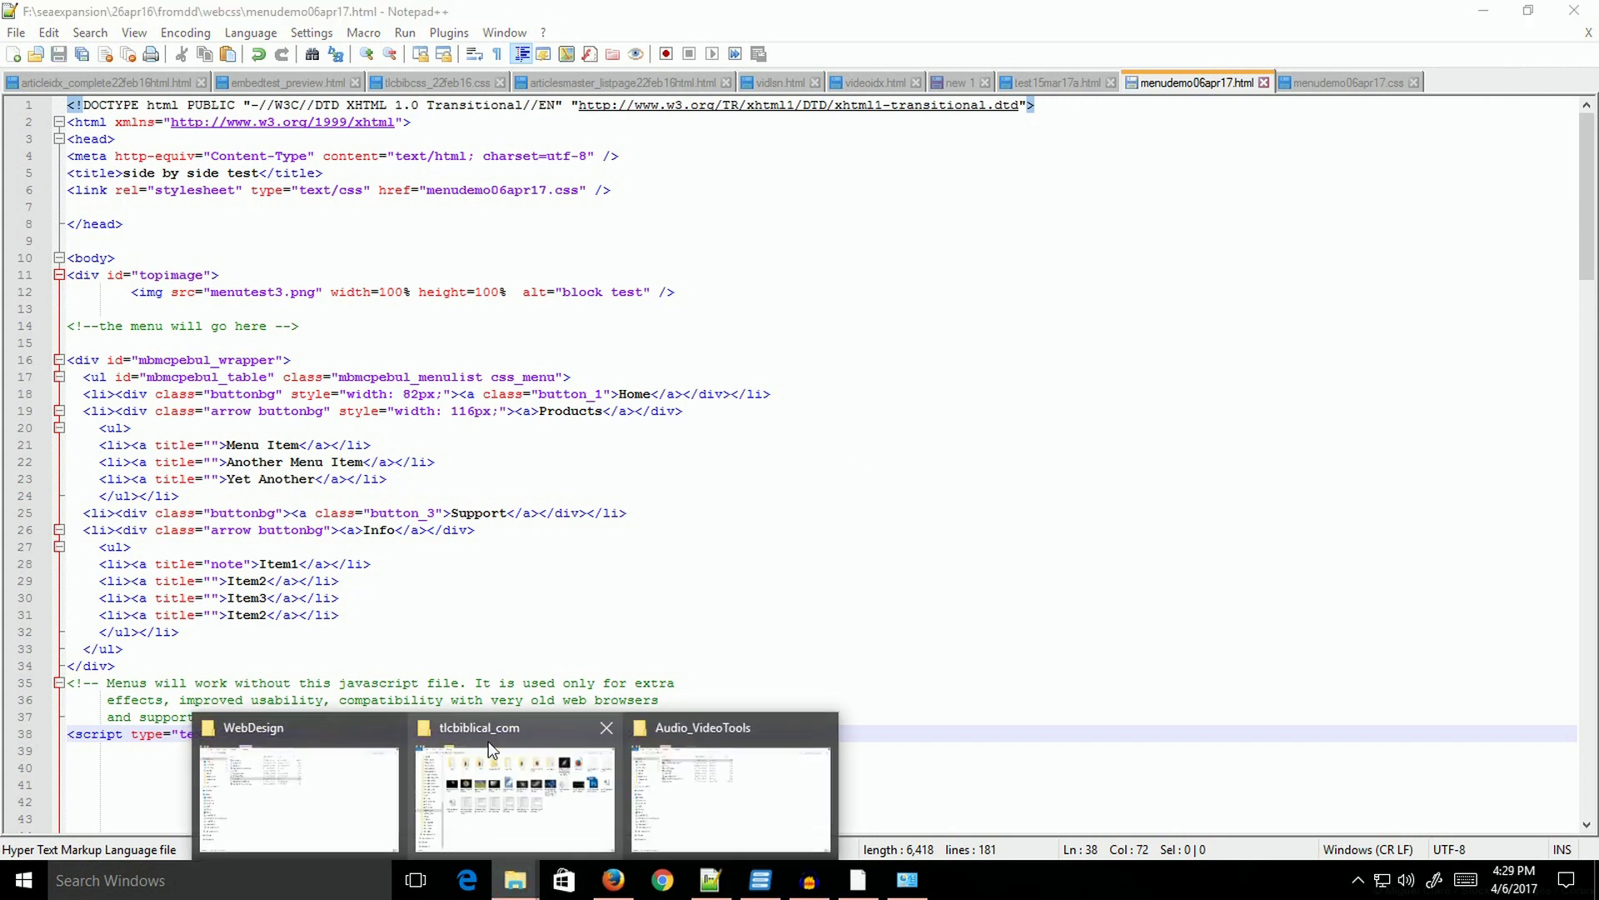
# Step: Locate mbcsmbmcp.css in tlcbiblical_com\index_files and bring up its context menu
pyautogui.click(525, 733)
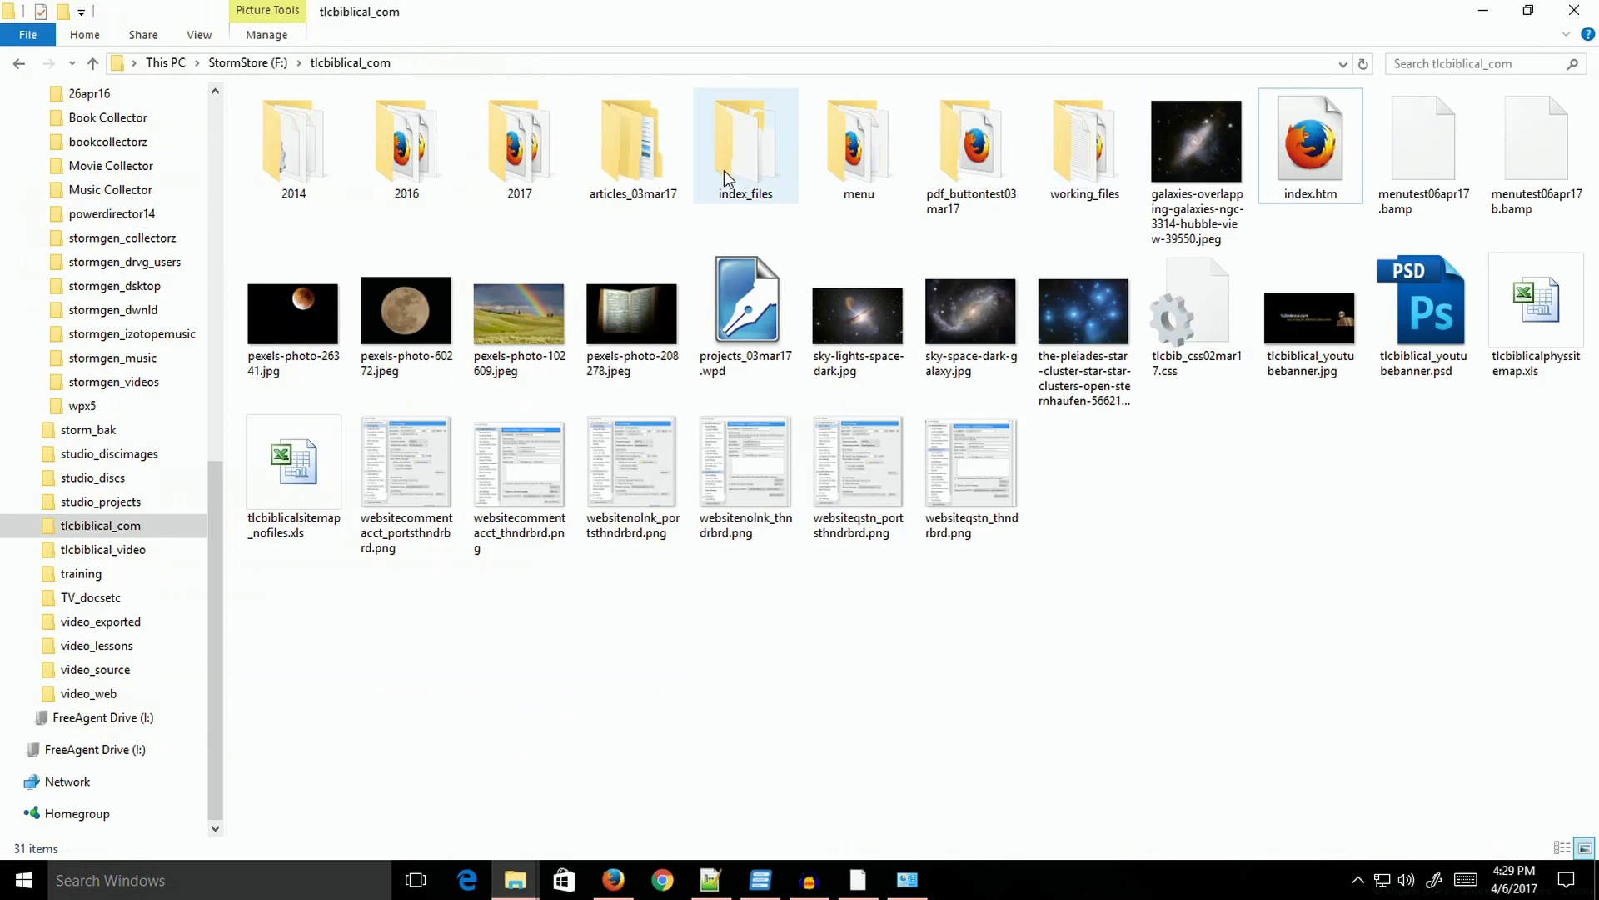
pyautogui.doubleClick(738, 152)
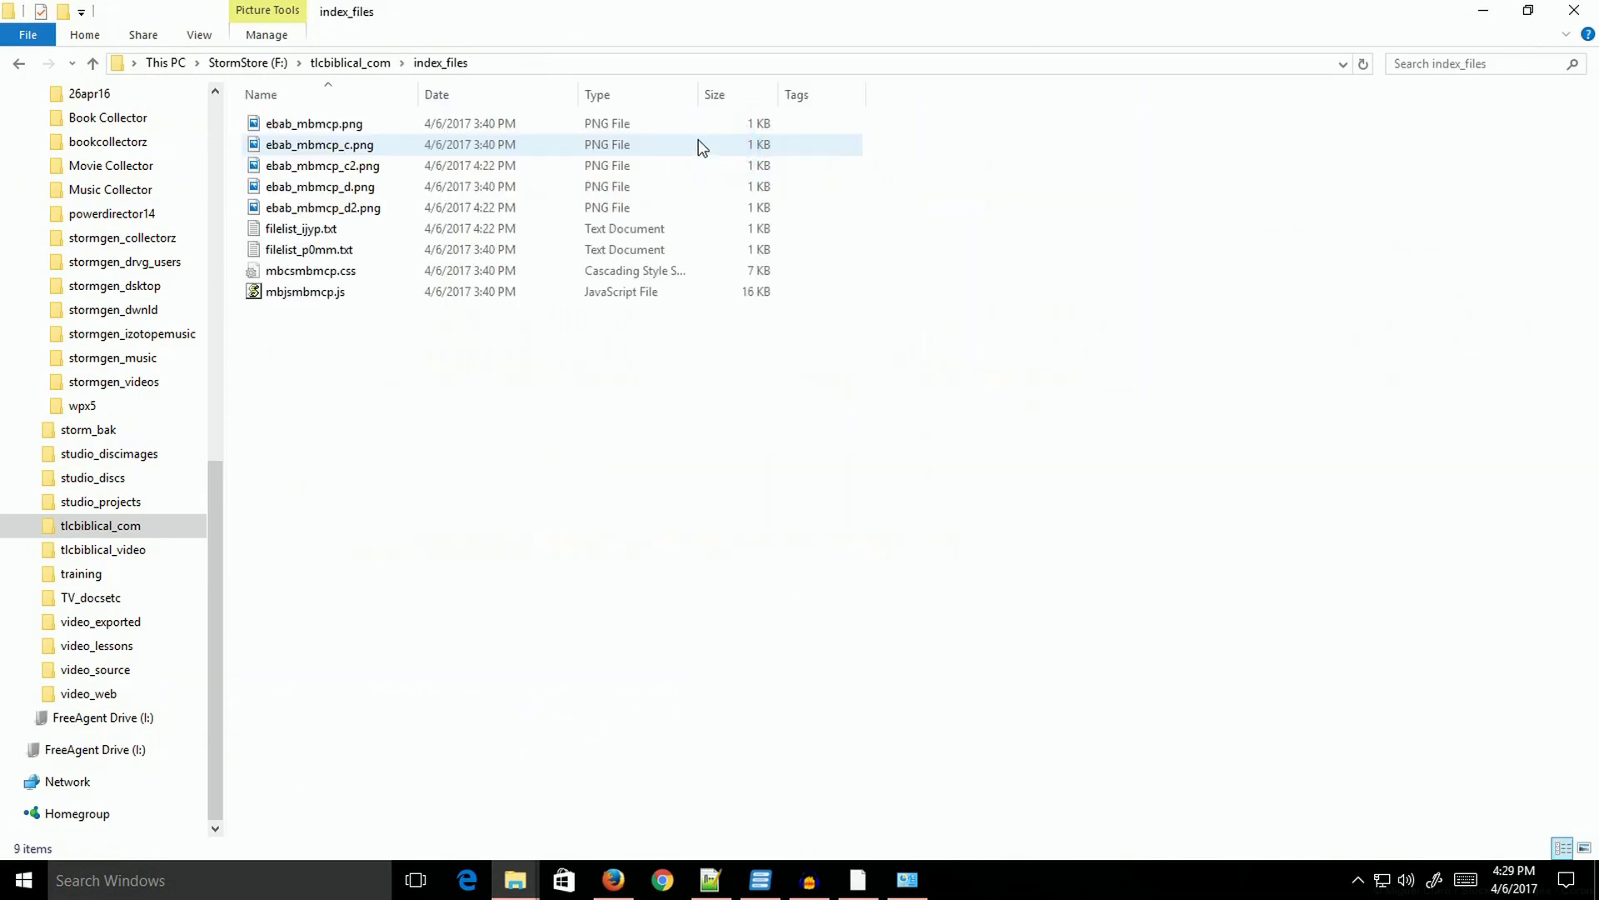
pyautogui.rightClick(315, 271)
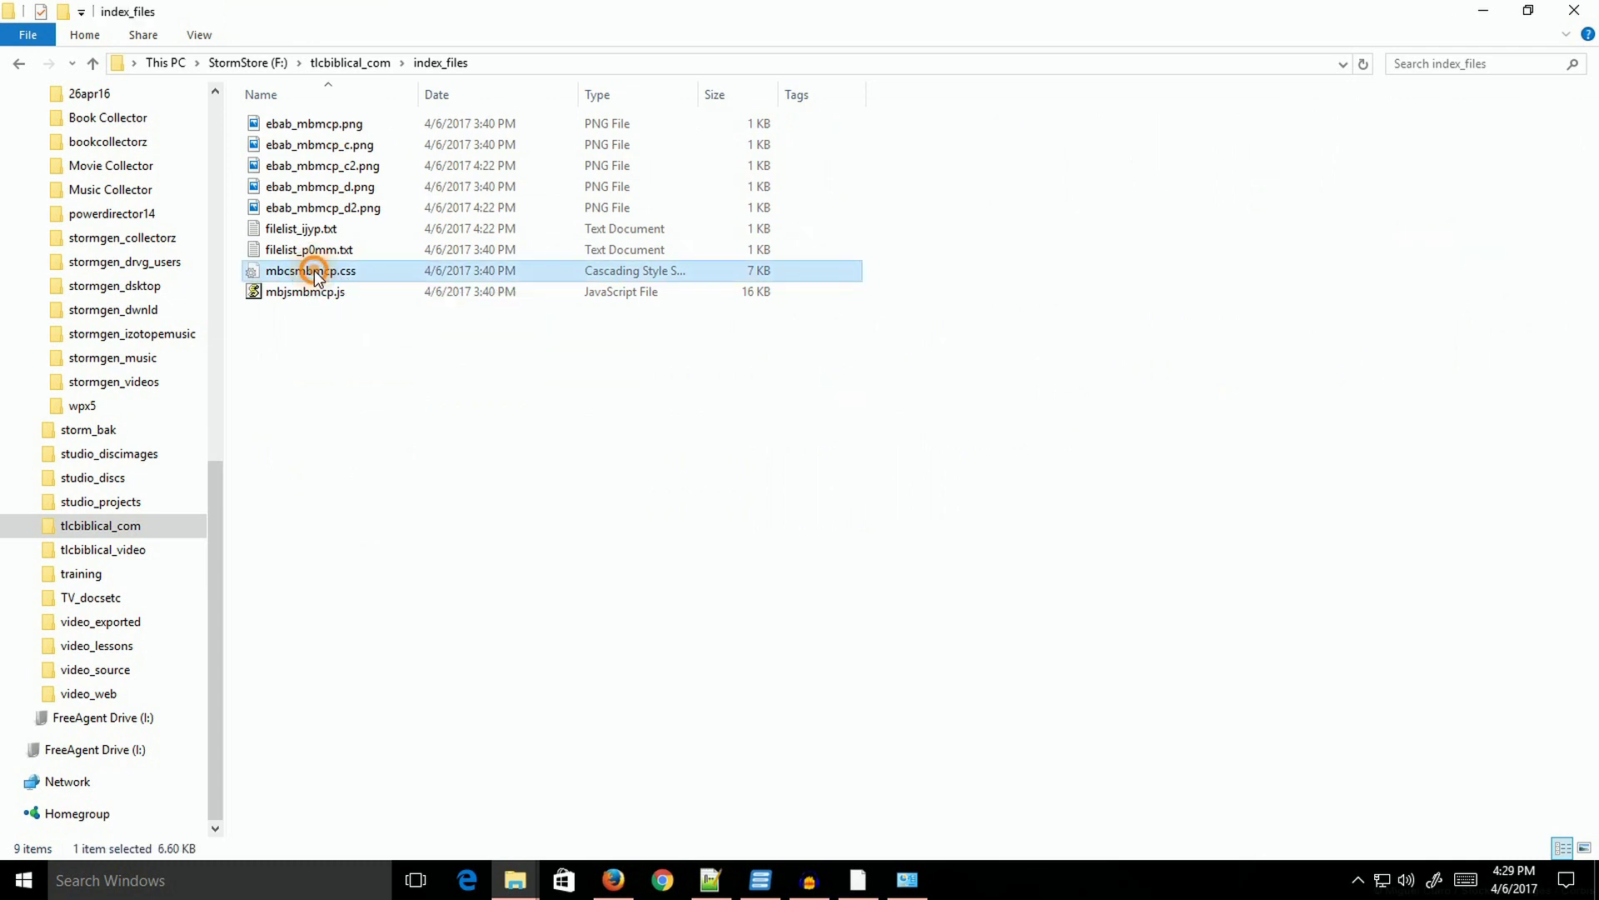
# Step: Open mbcsmbmcp.css in Notepad++, select all 294 lines and copy them
pyautogui.click(125, 396)
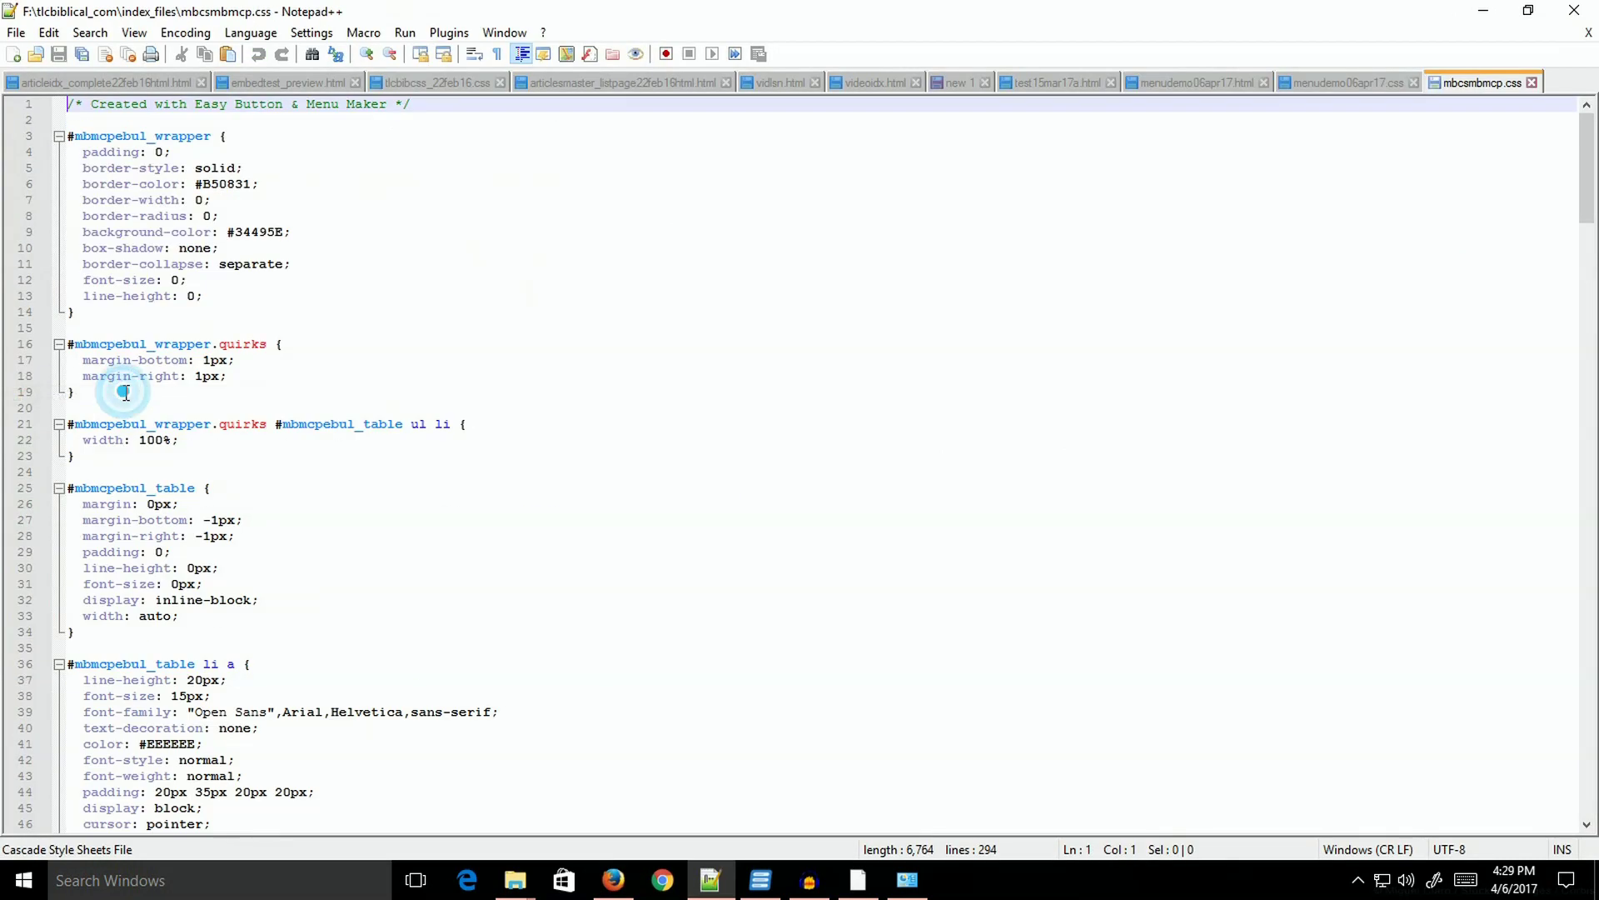
pyautogui.rightClick(85, 126)
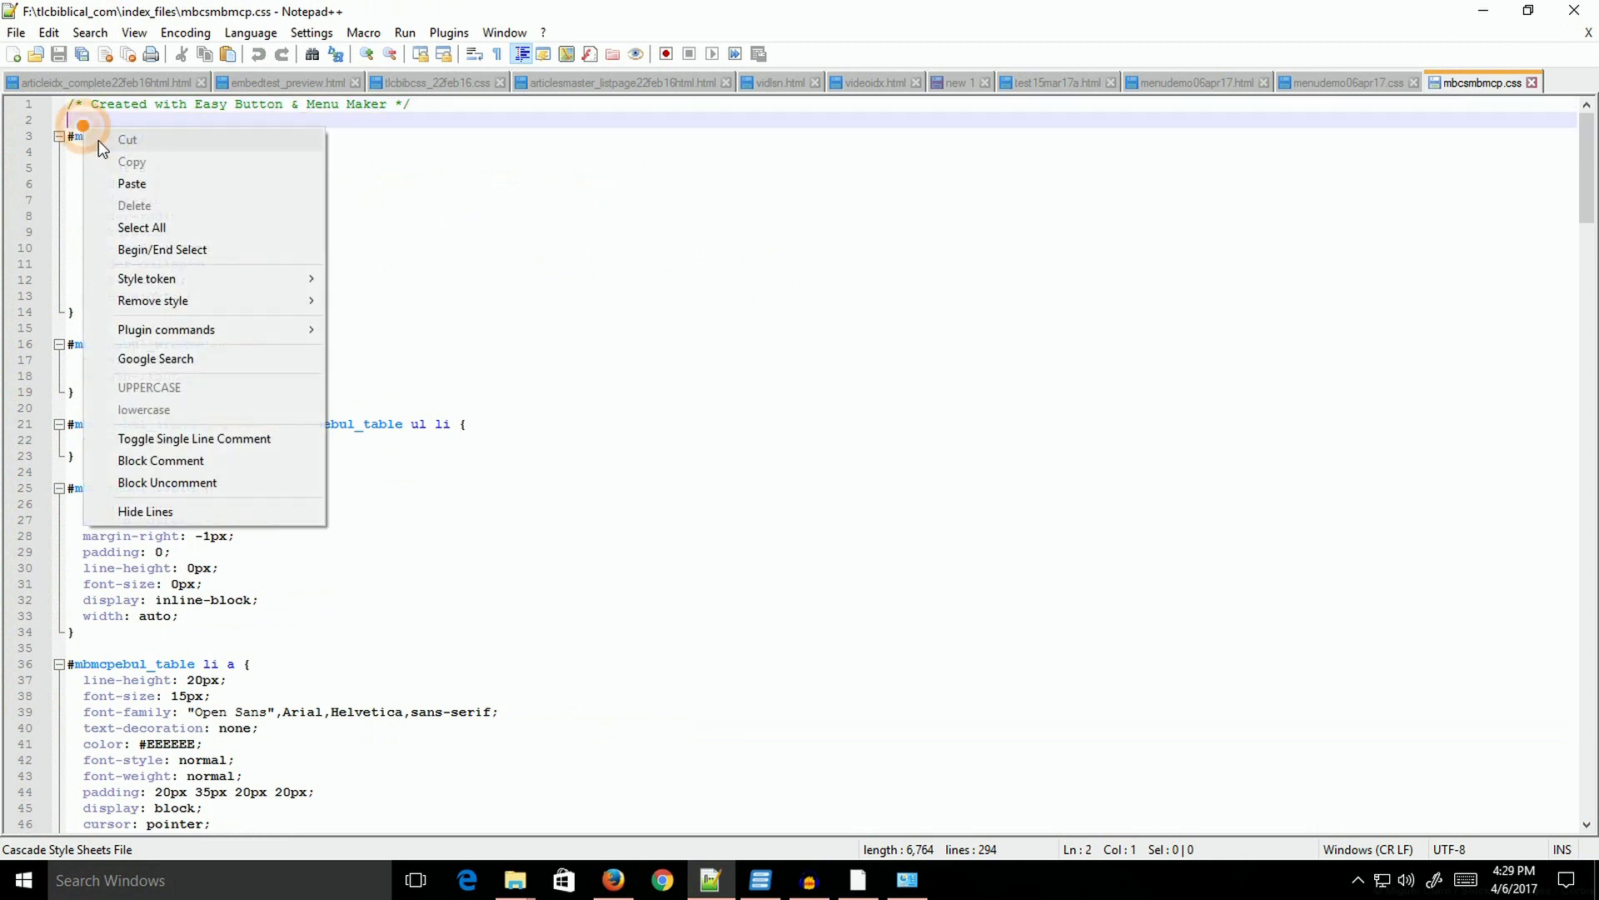
pyautogui.click(131, 230)
pyautogui.rightClick(125, 226)
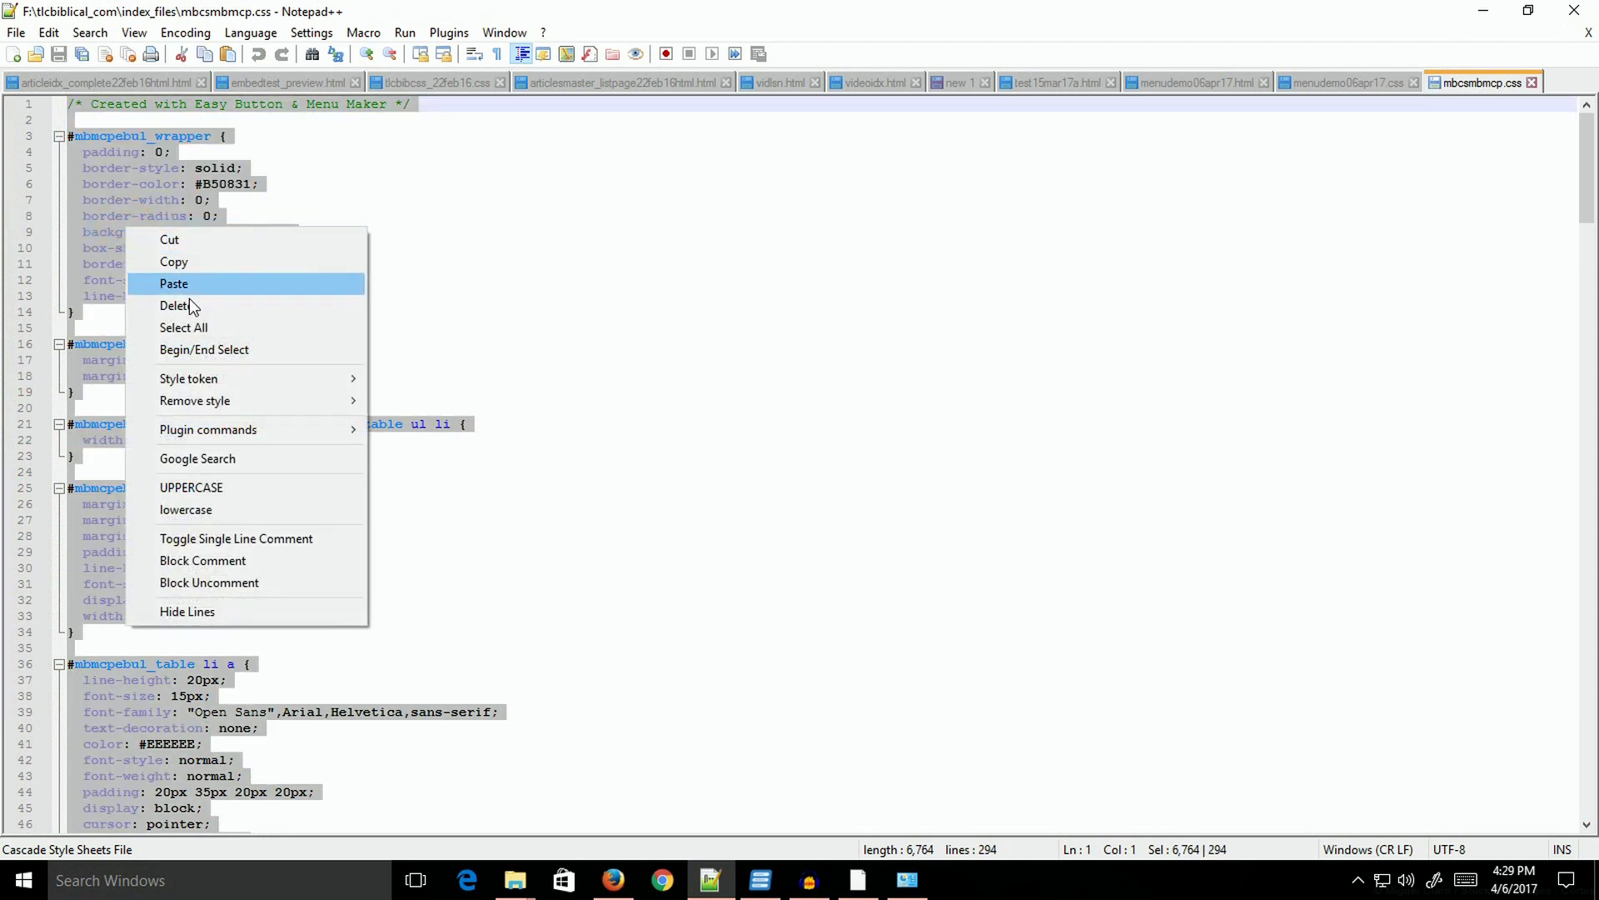
pyautogui.click(188, 261)
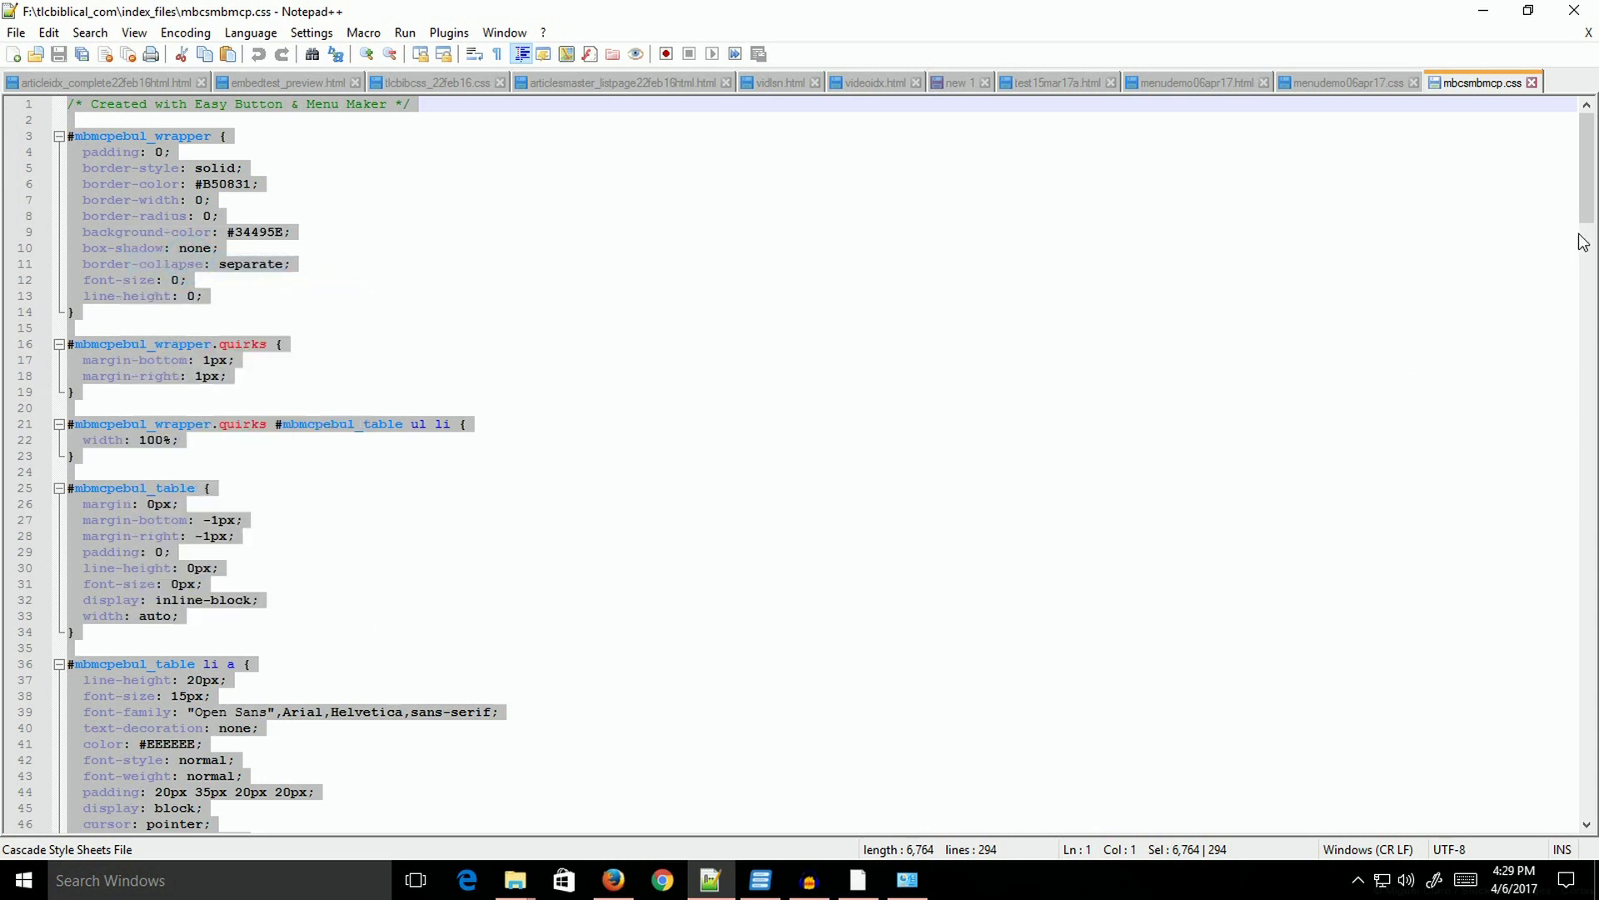
# Step: Paste the menu CSS into menudemo06apr17.css below the insert comment at line 7
pyautogui.click(1351, 84)
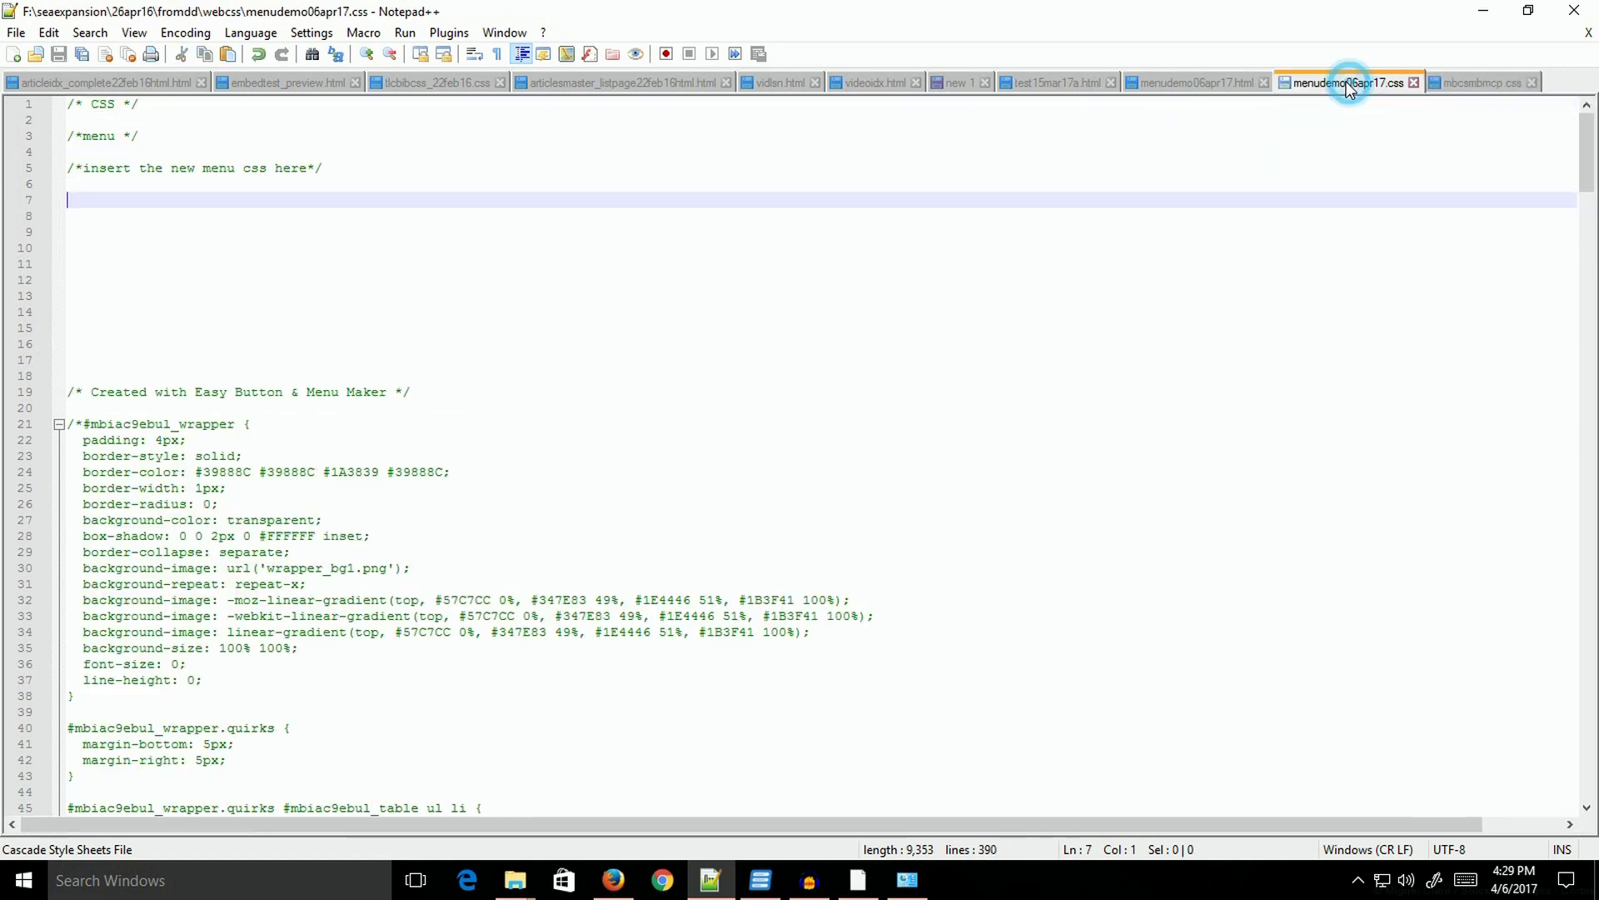
pyautogui.rightClick(70, 195)
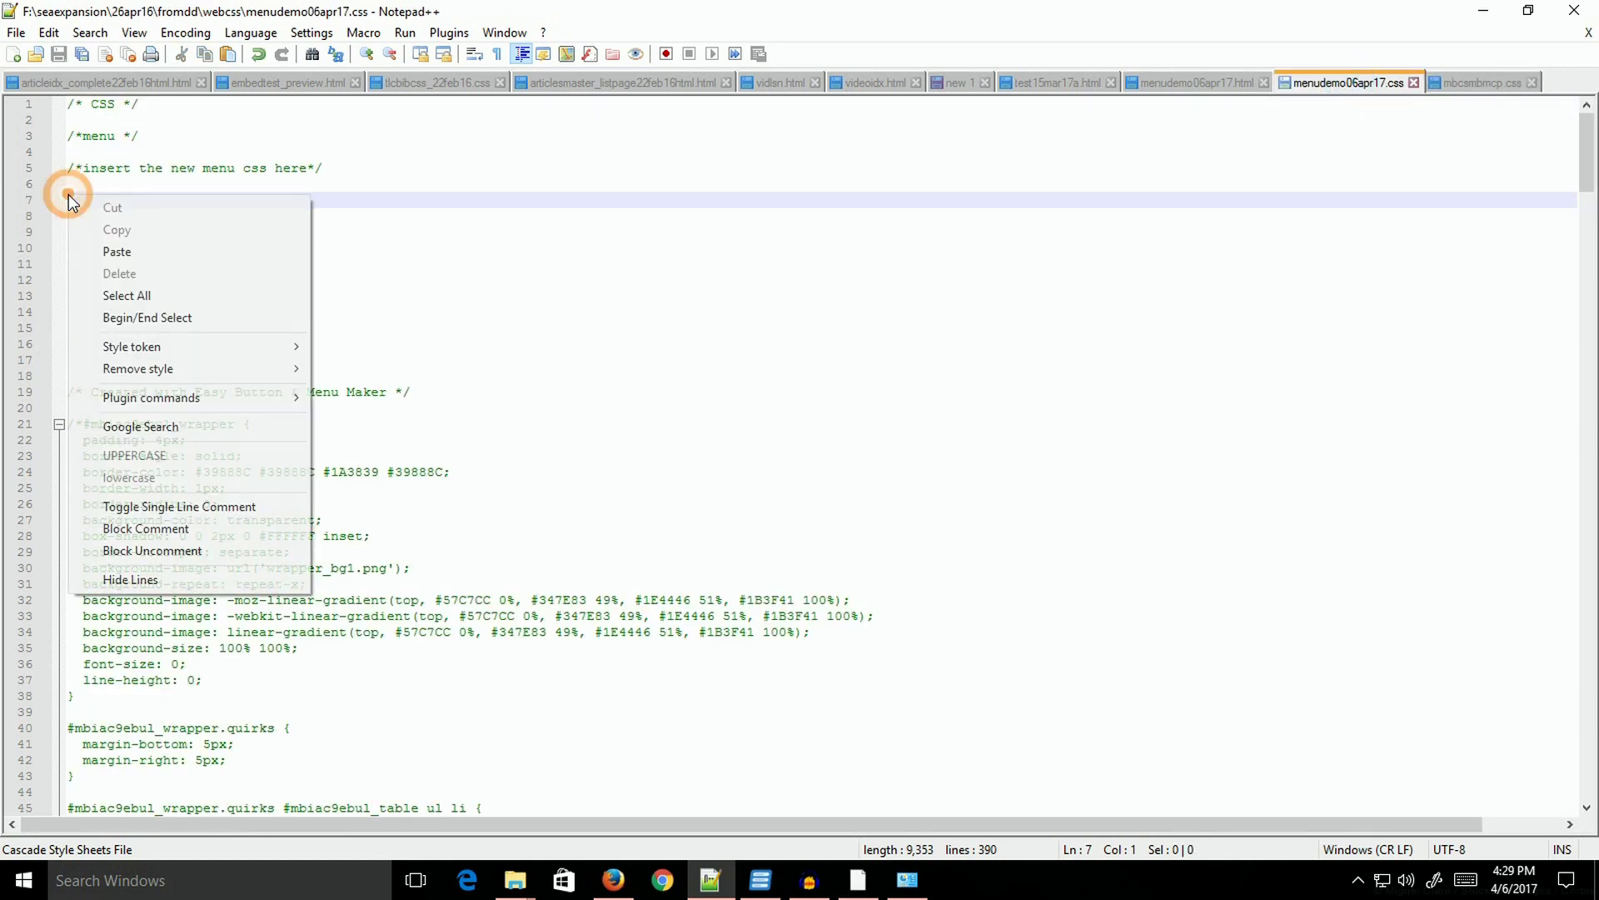
pyautogui.click(115, 258)
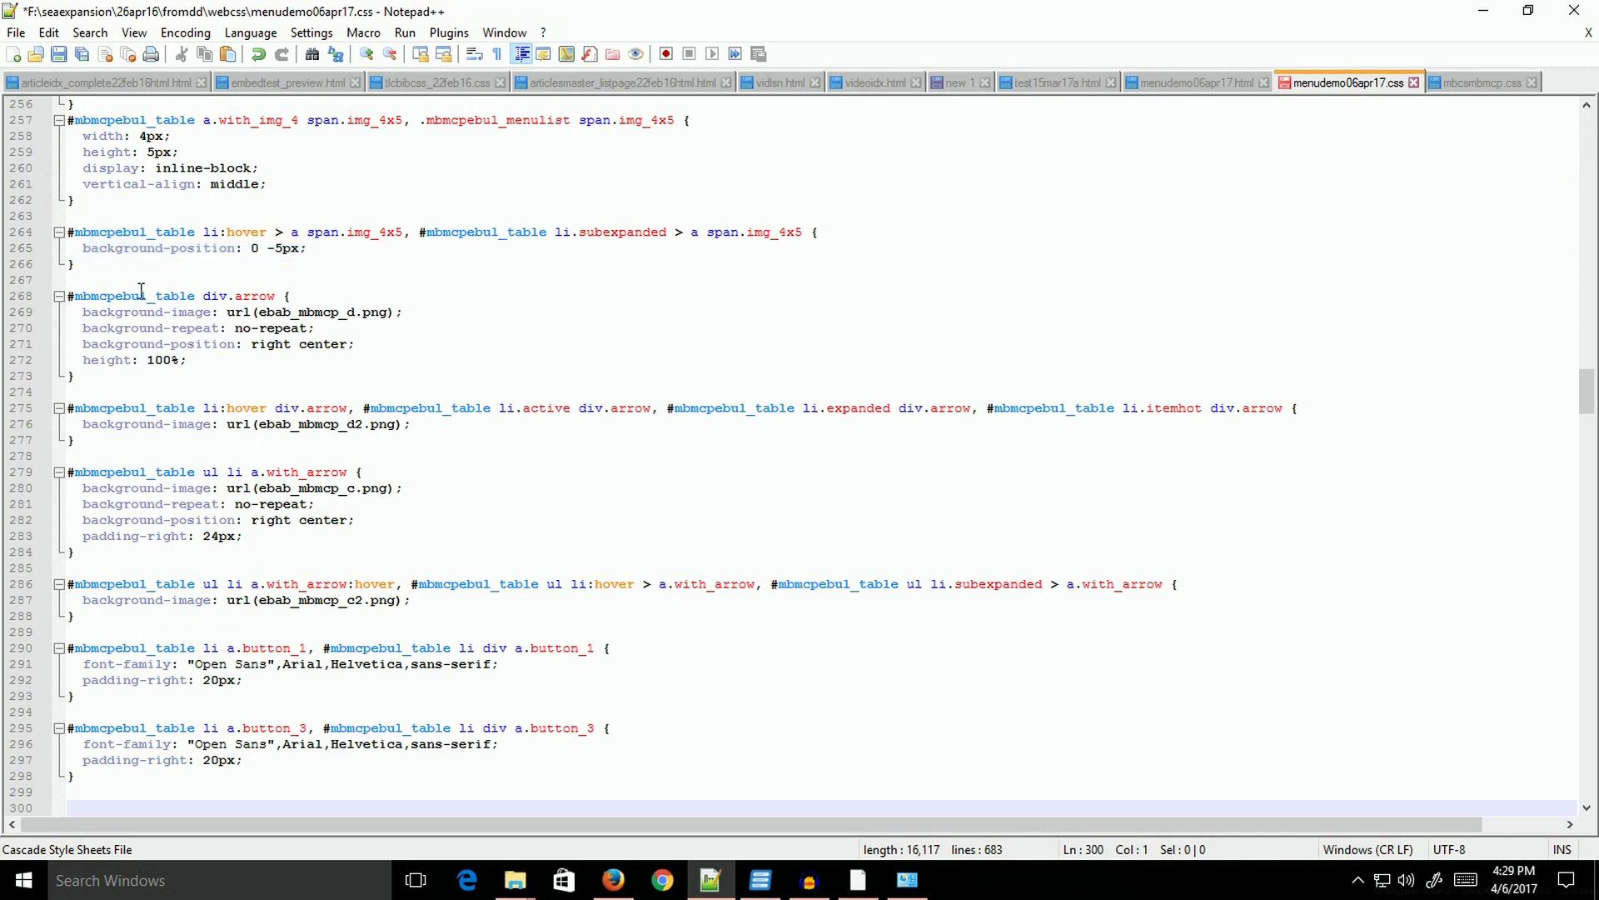
# Step: Scroll through the 683-line stylesheet, then return to the menudemo06apr17.html source
pyautogui.scroll(-9, 549, 338)
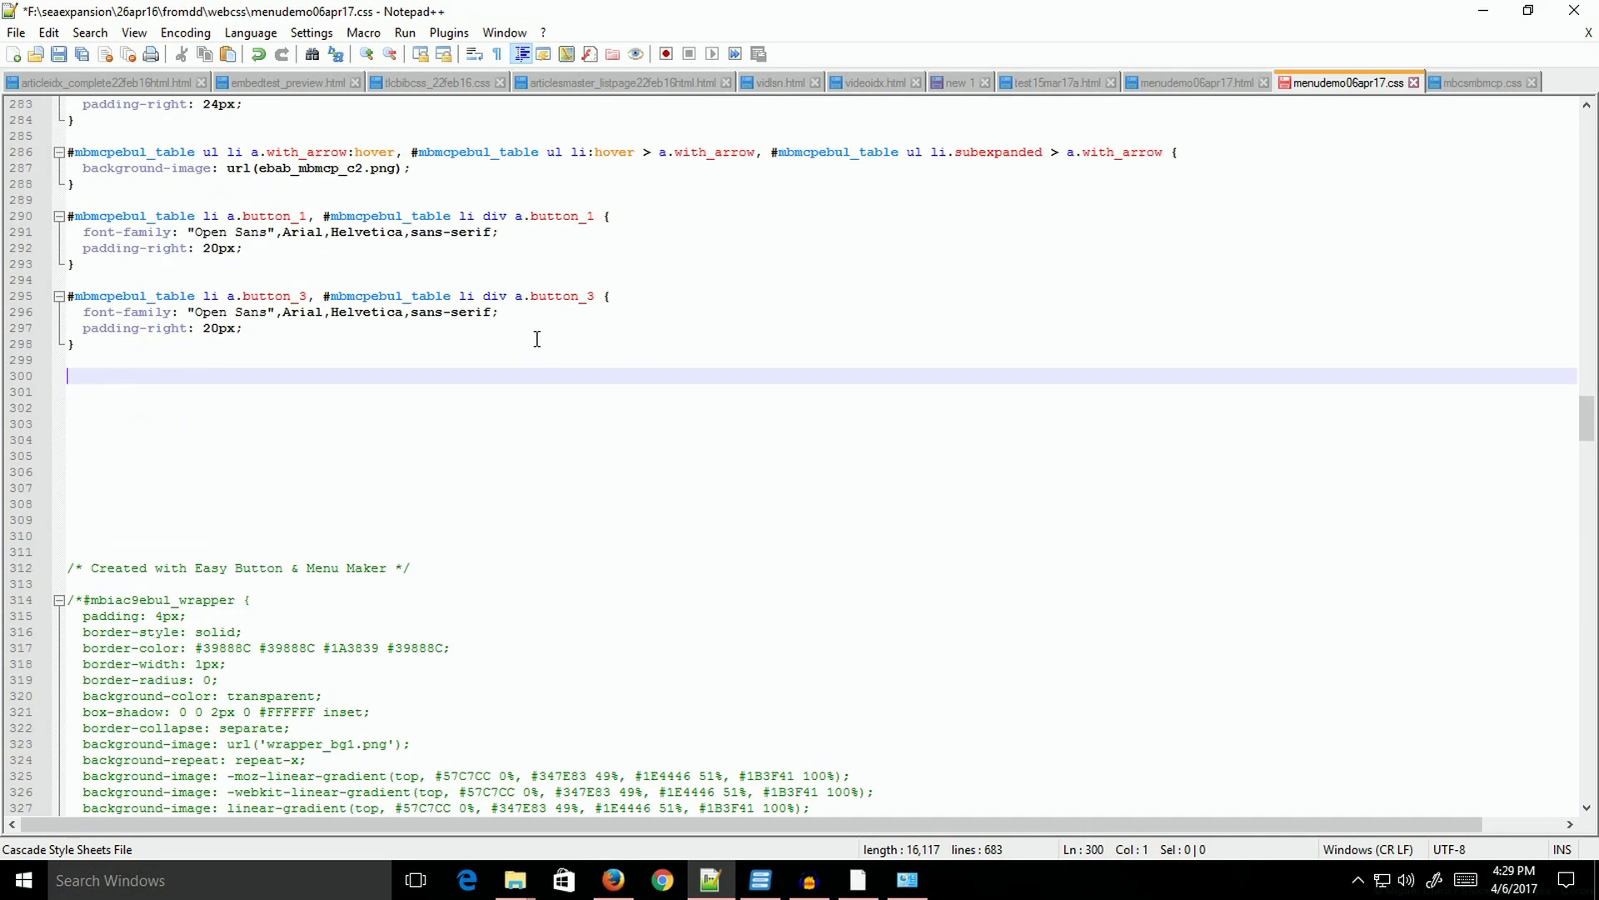
pyautogui.scroll(20, 550, 357)
pyautogui.scroll(20, 551, 357)
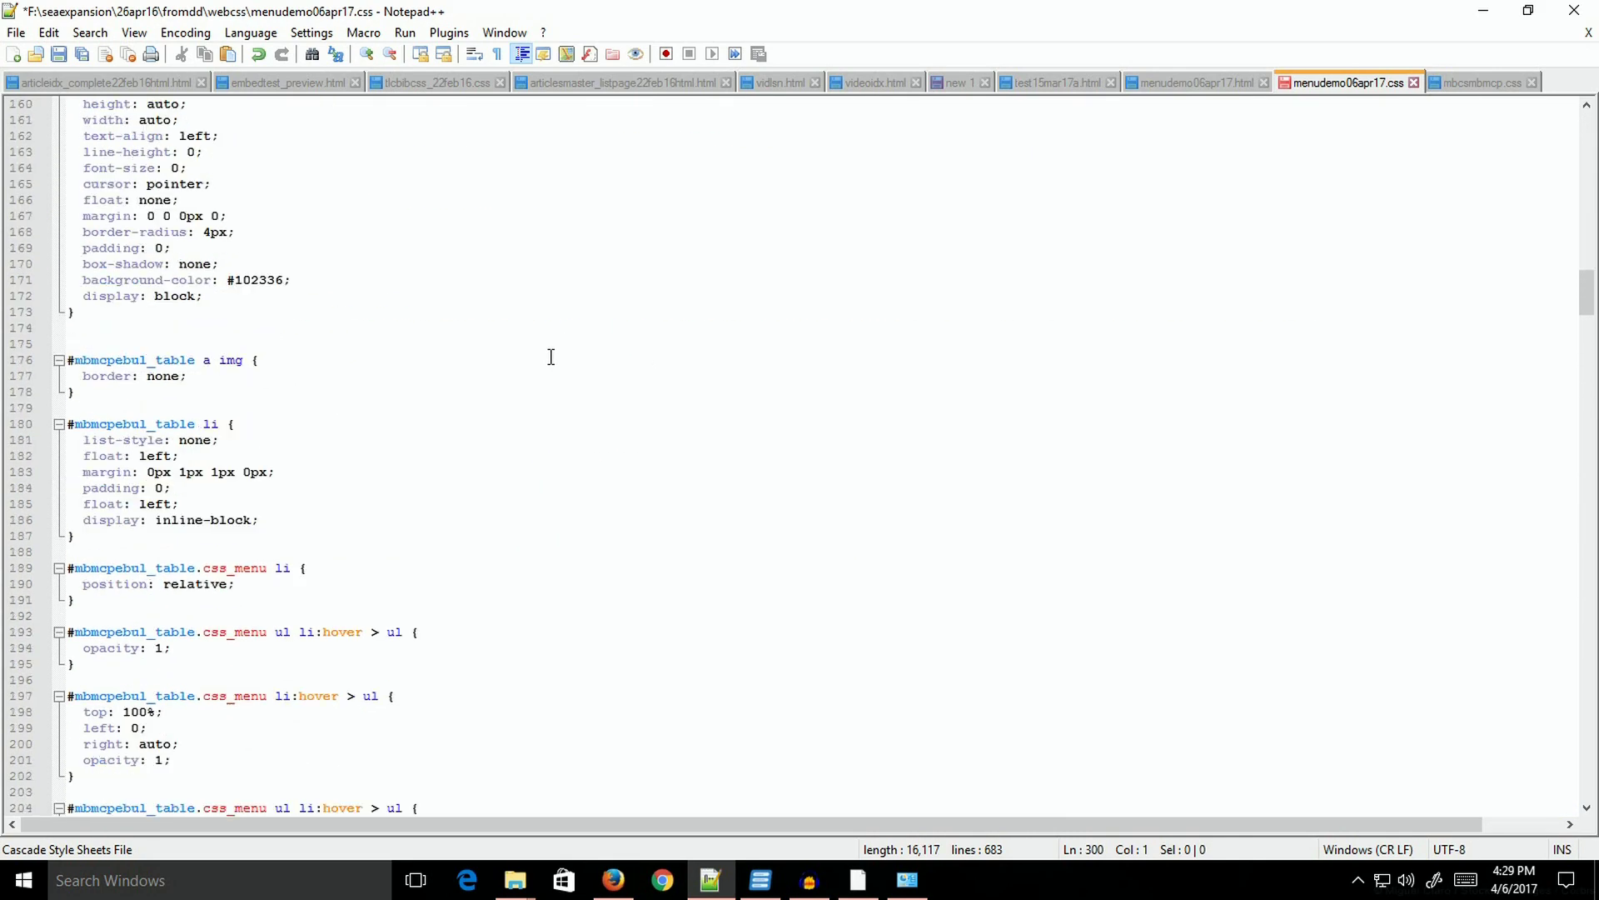
pyautogui.scroll(20, 551, 356)
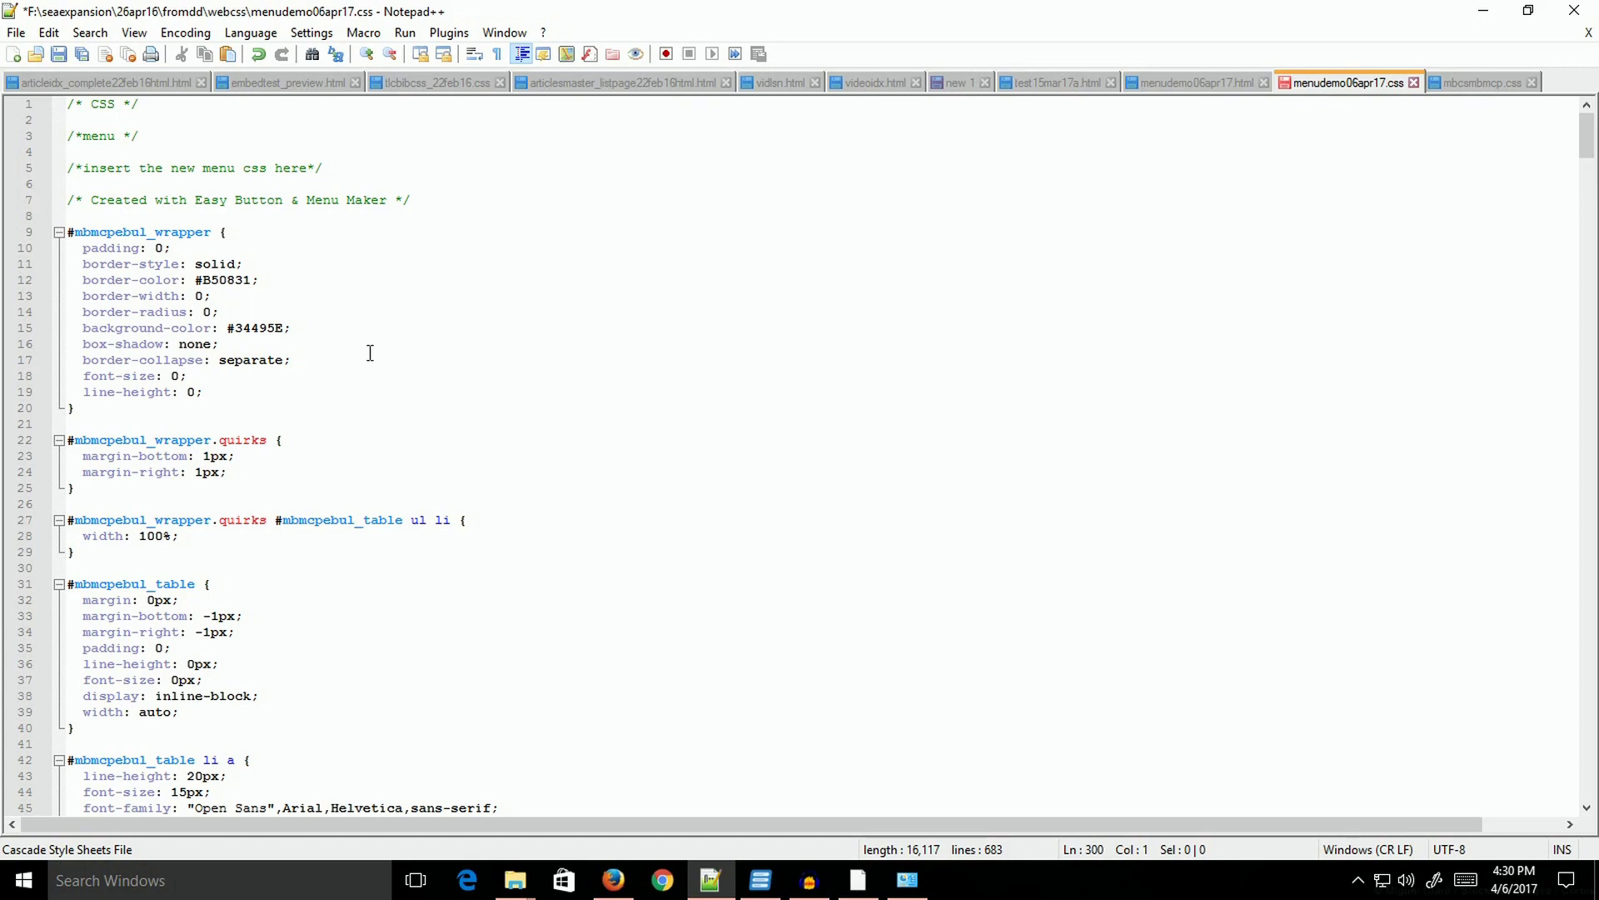
pyautogui.scroll(-14, 369, 352)
pyautogui.scroll(-20, 369, 352)
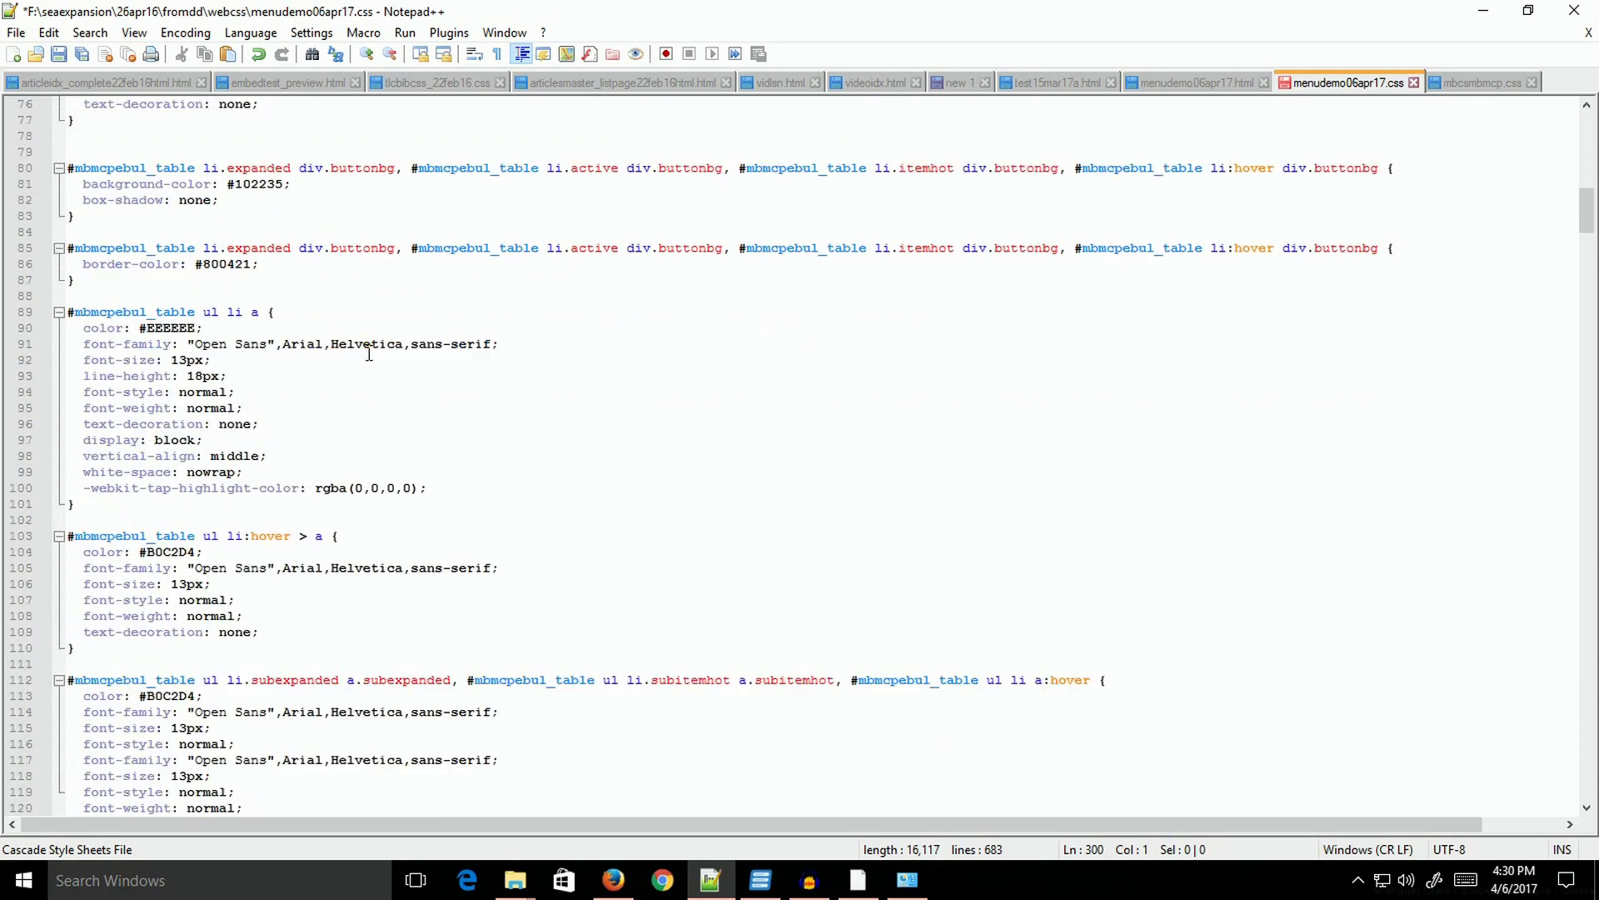
pyautogui.scroll(-15, 369, 352)
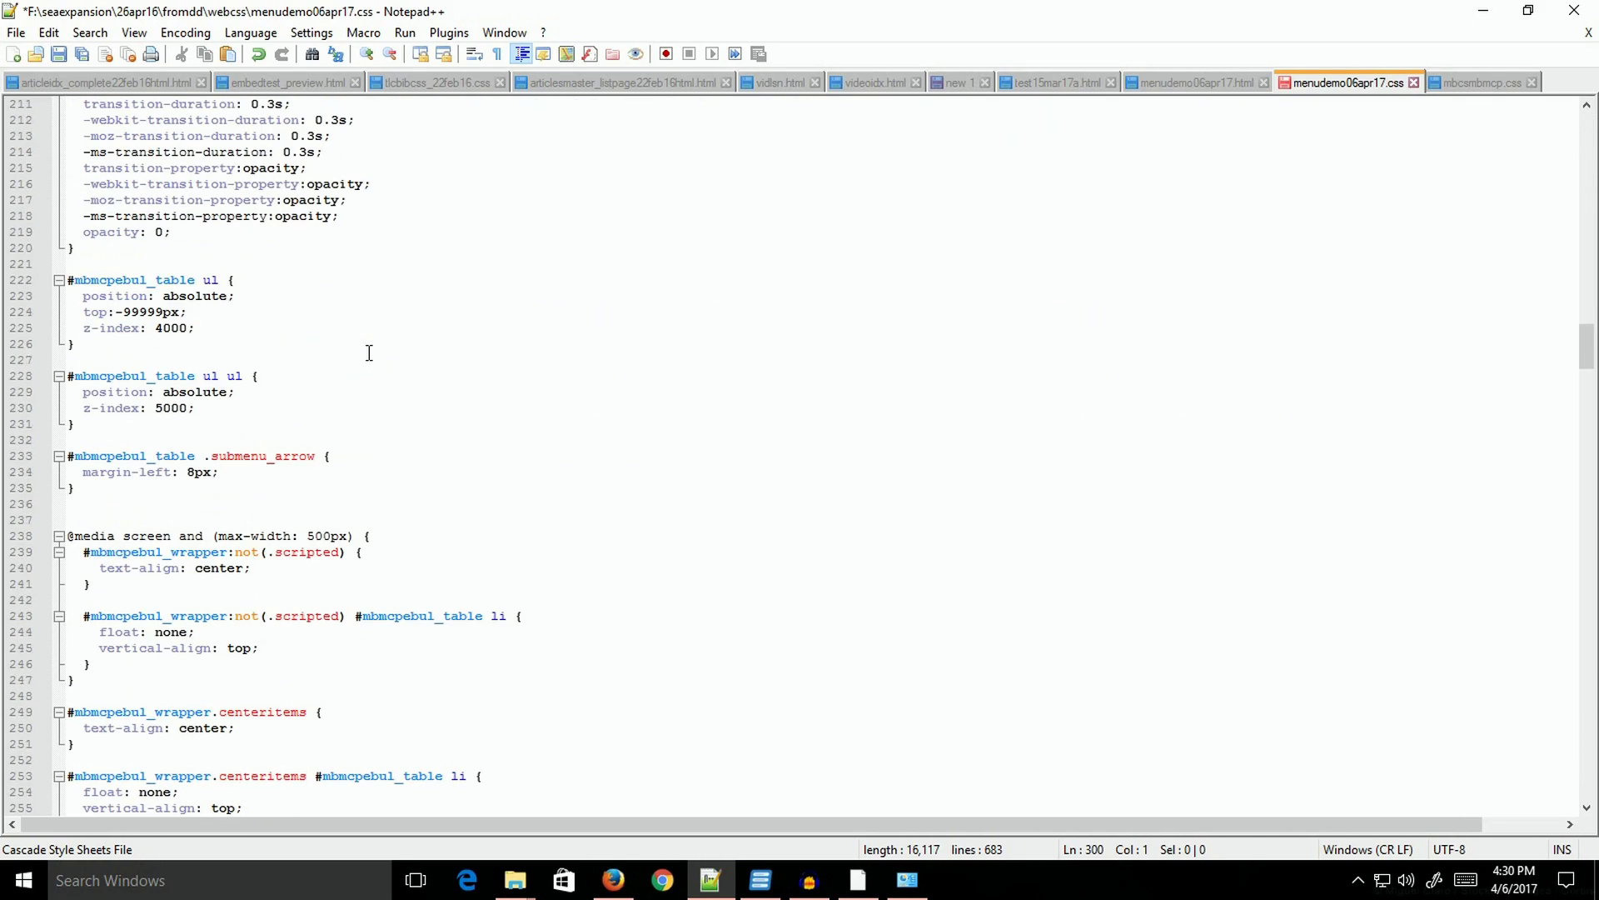
pyautogui.hotkey('ctrl', 'Tab')
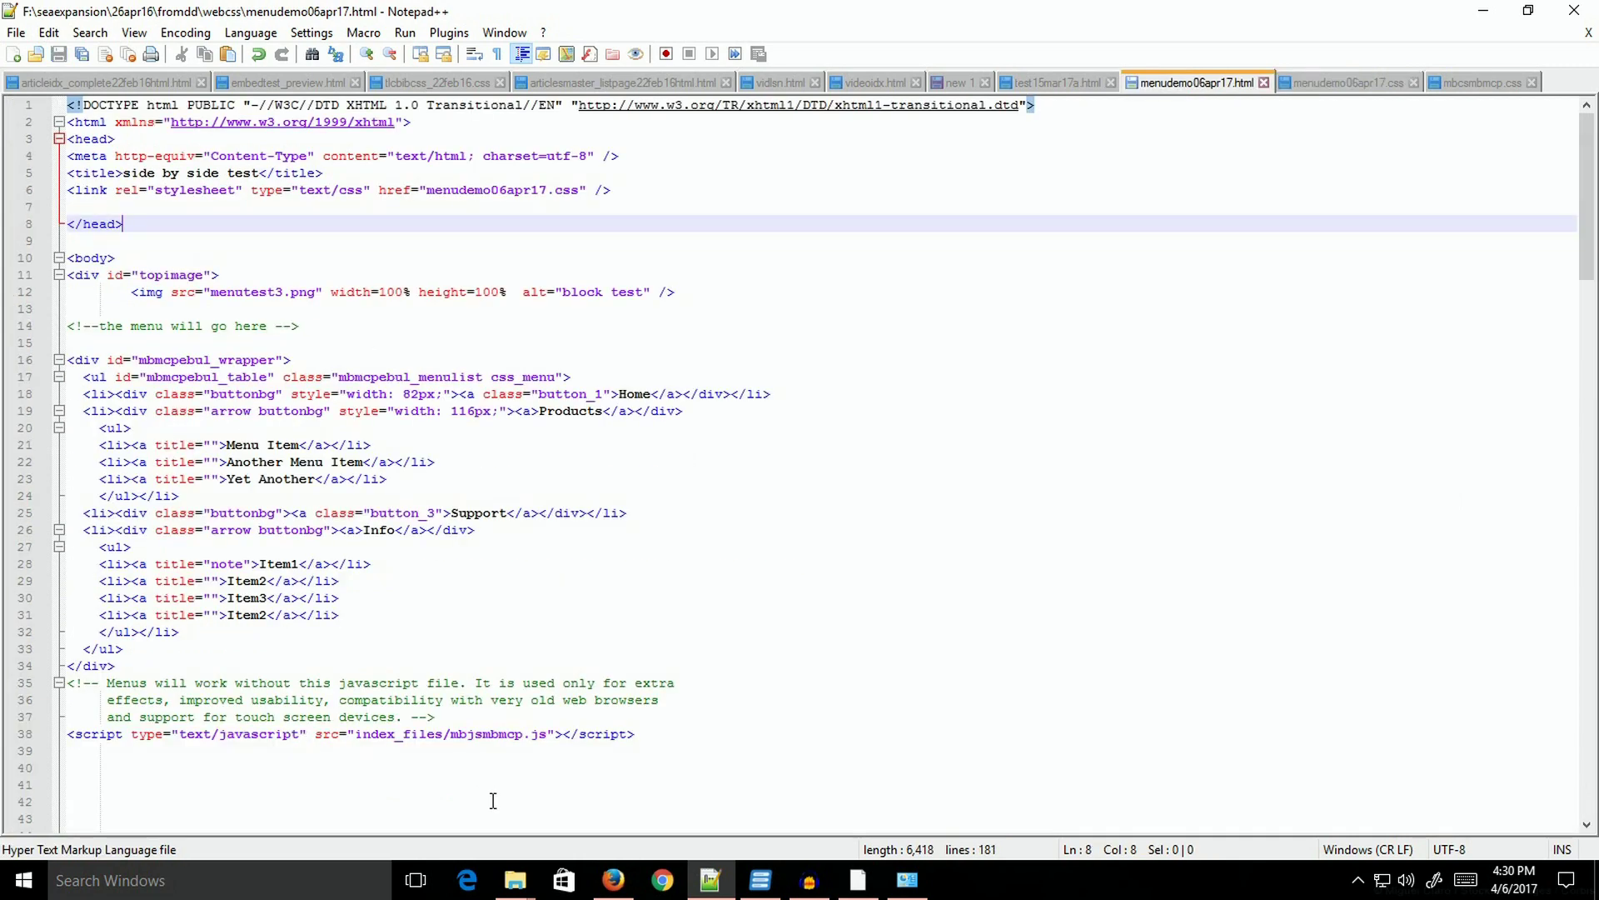
# Step: Reload menudemo06apr17.html in Firefox and test the Info and Products dropdowns of the dark menu
pyautogui.click(612, 885)
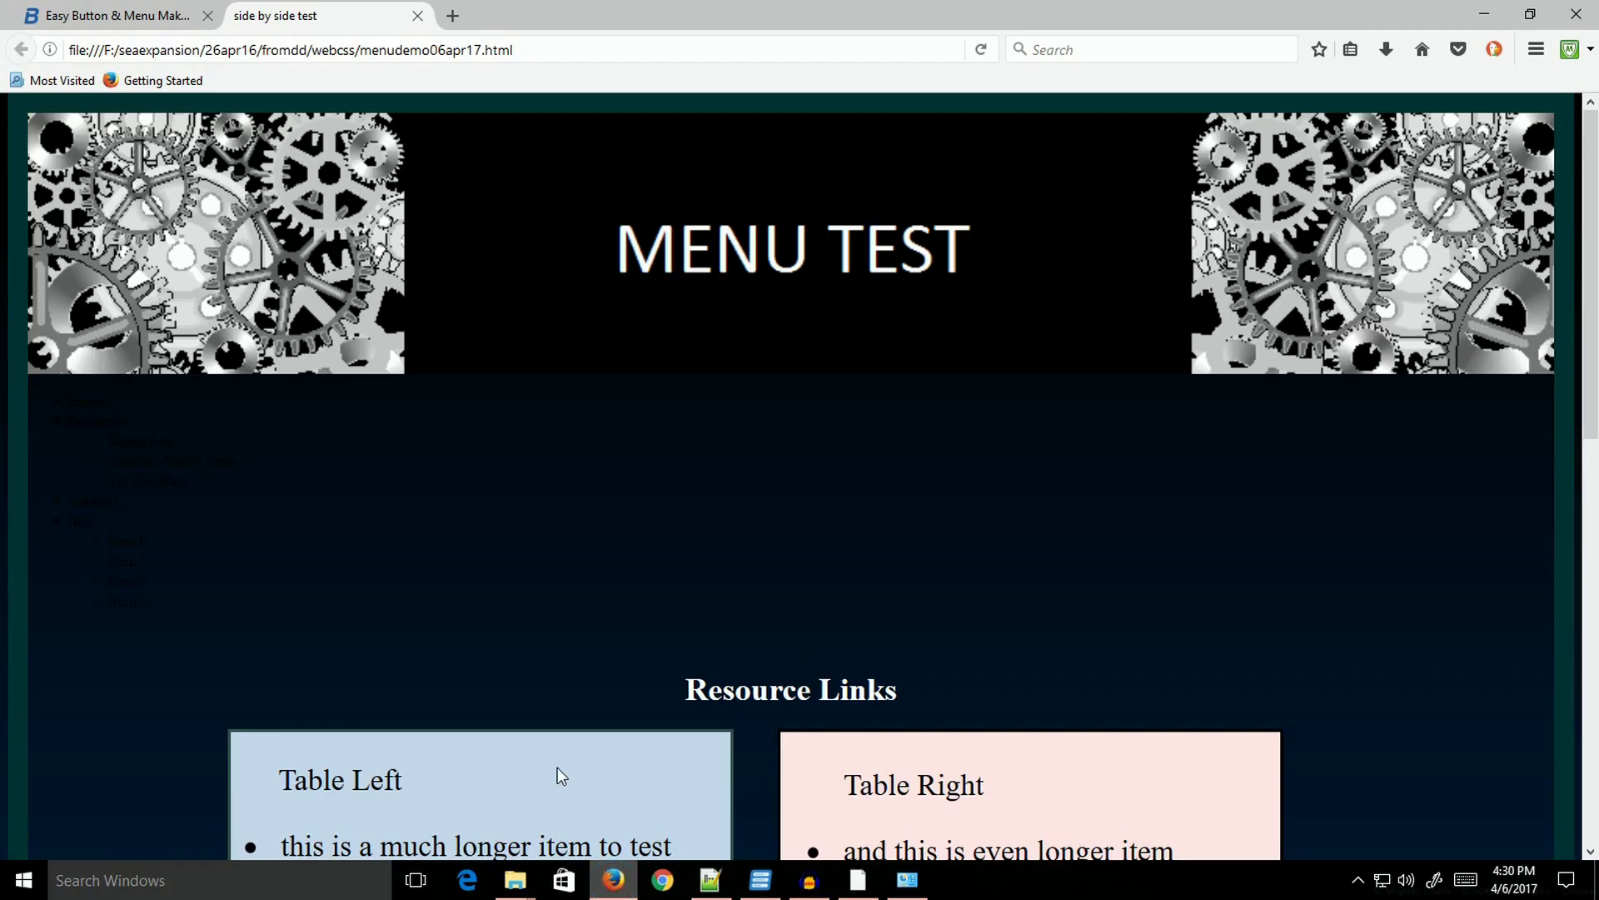
pyautogui.click(980, 48)
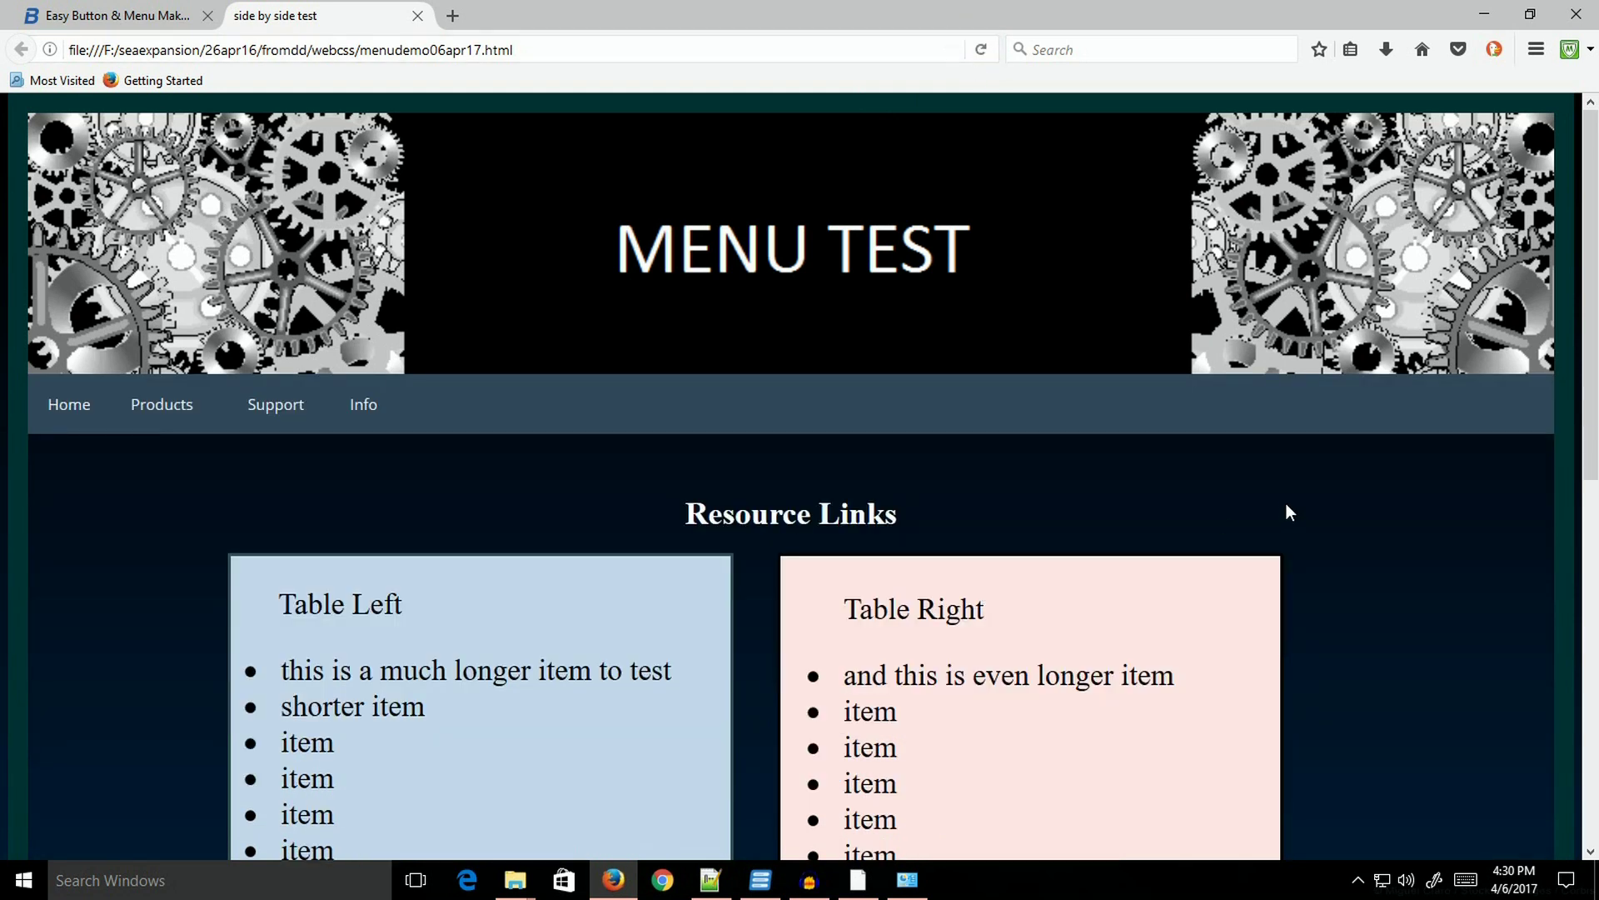
pyautogui.moveTo(379, 408)
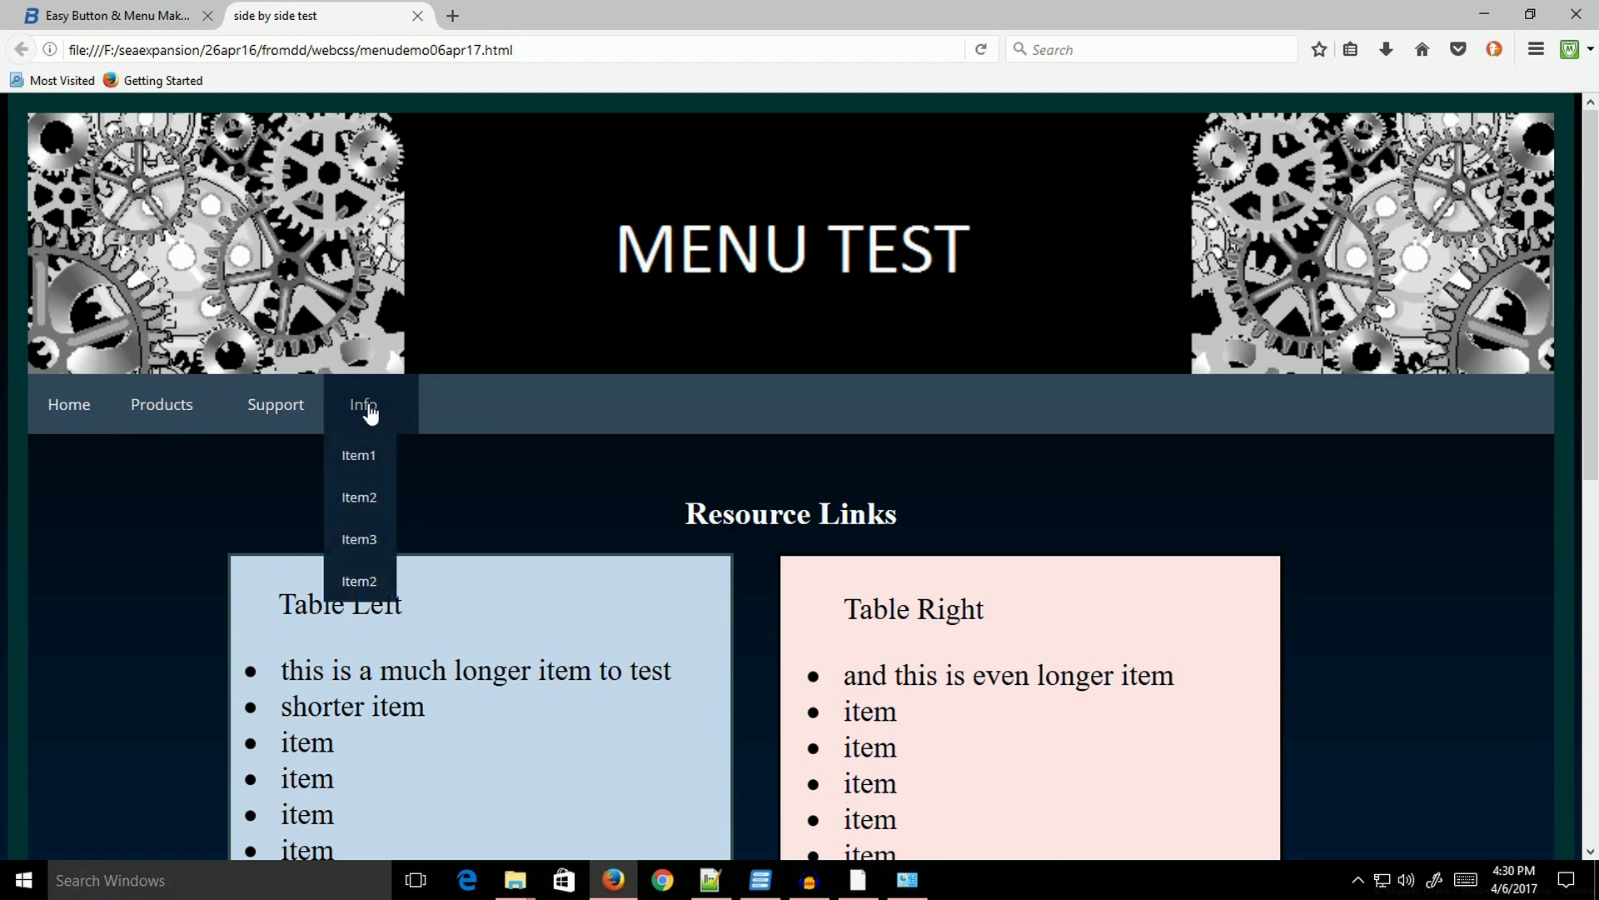
pyautogui.moveTo(139, 404)
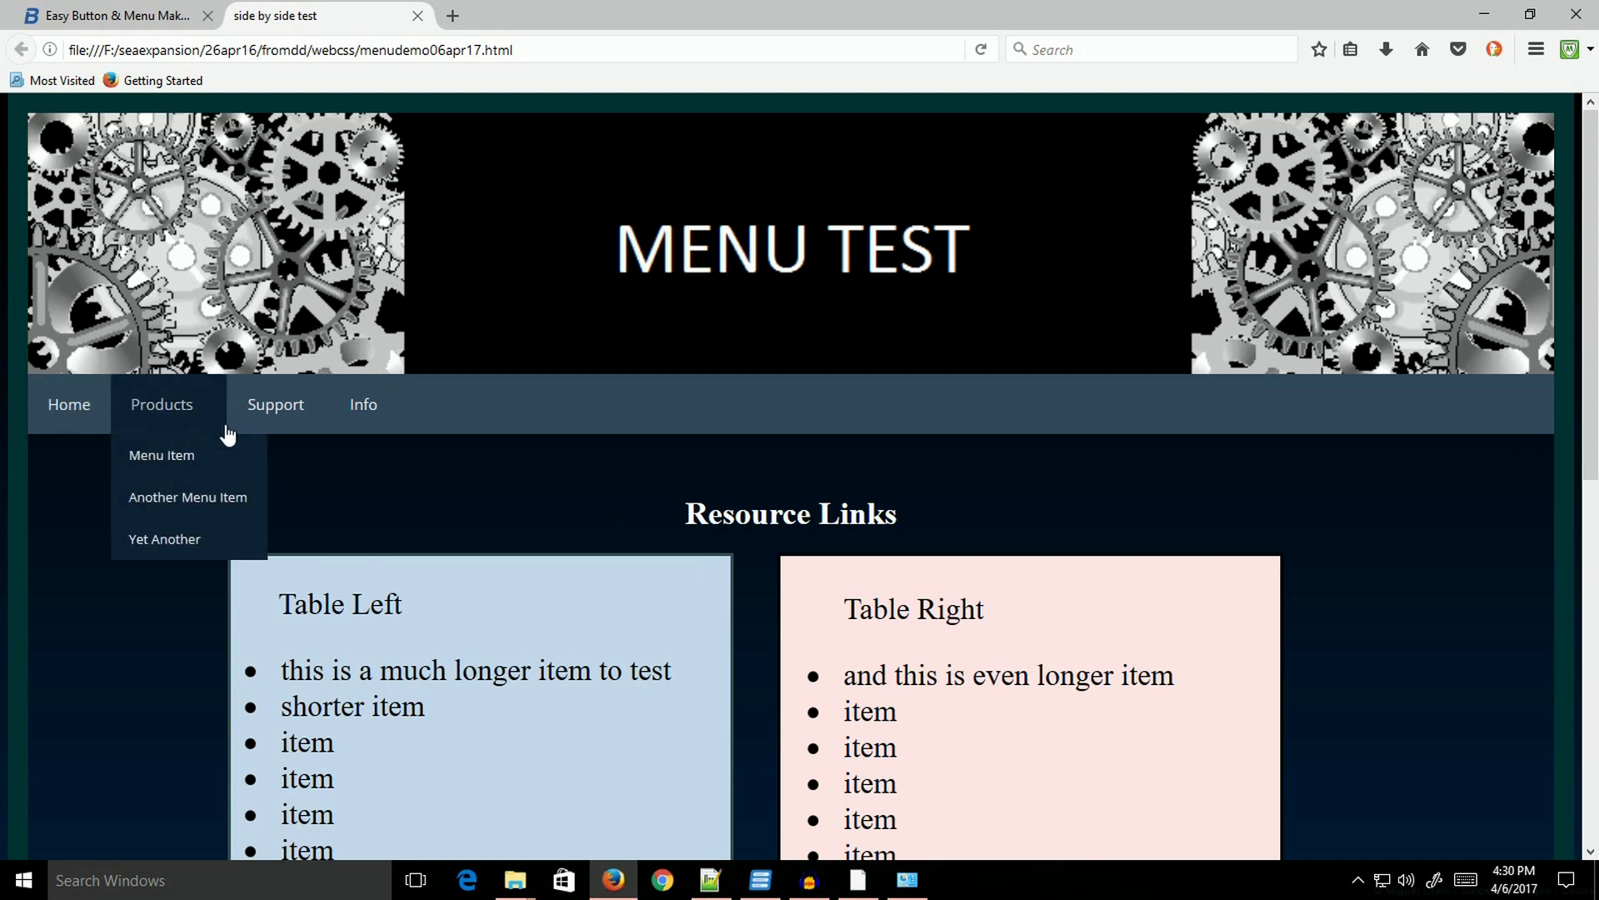
pyautogui.moveTo(342, 427)
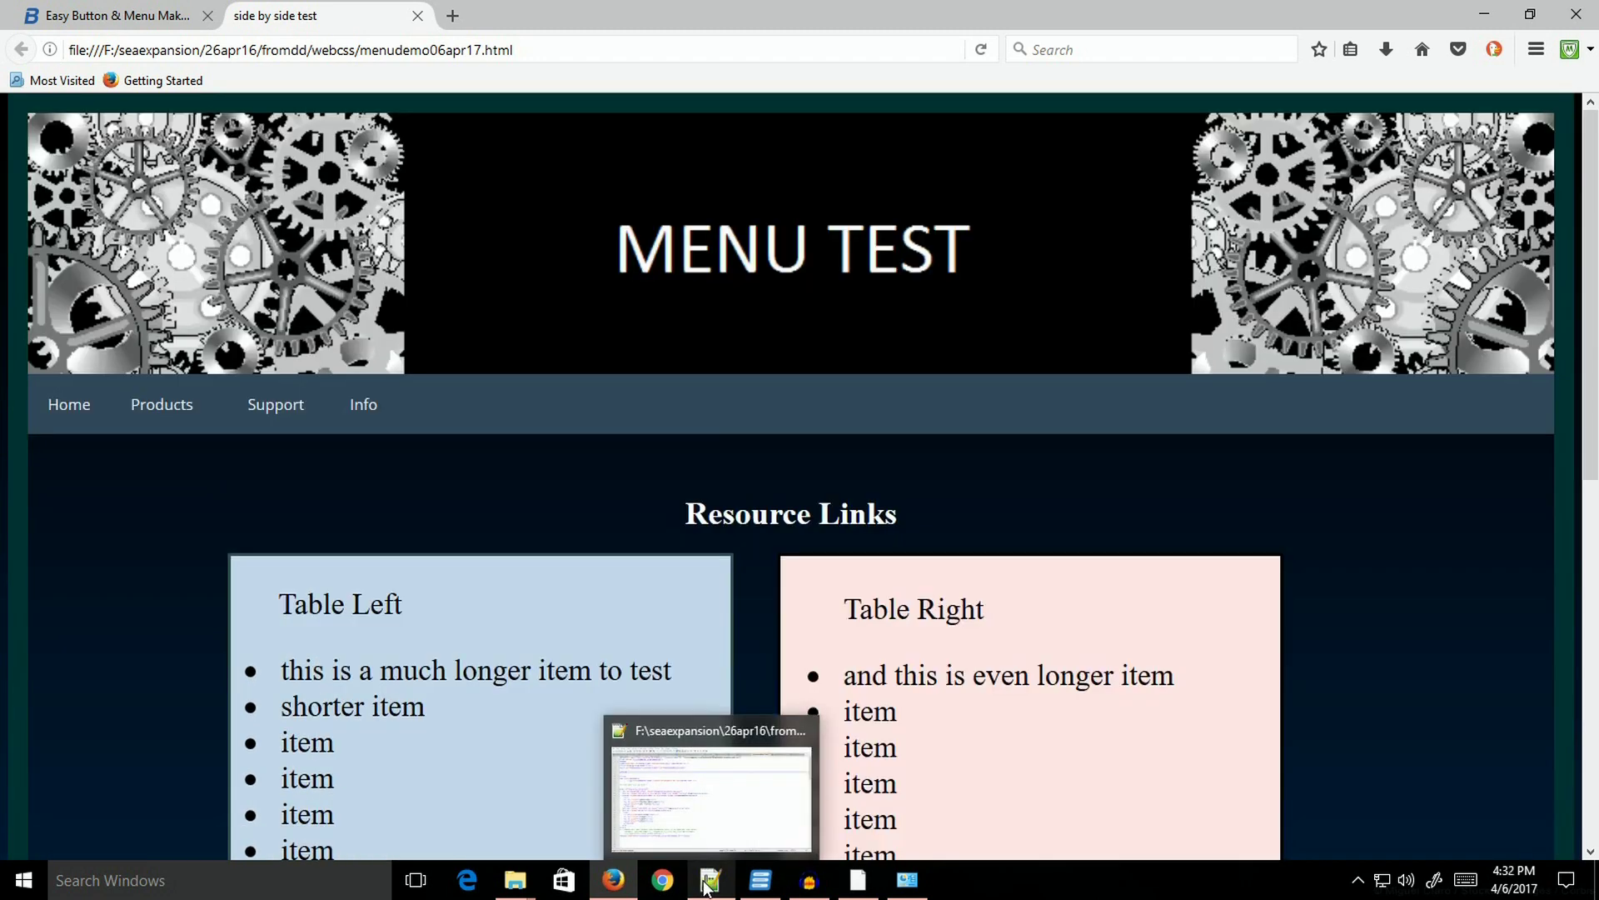
# Step: Put the caret on the script reference at line 38 of the menudemo06apr17.html source
pyautogui.click(710, 881)
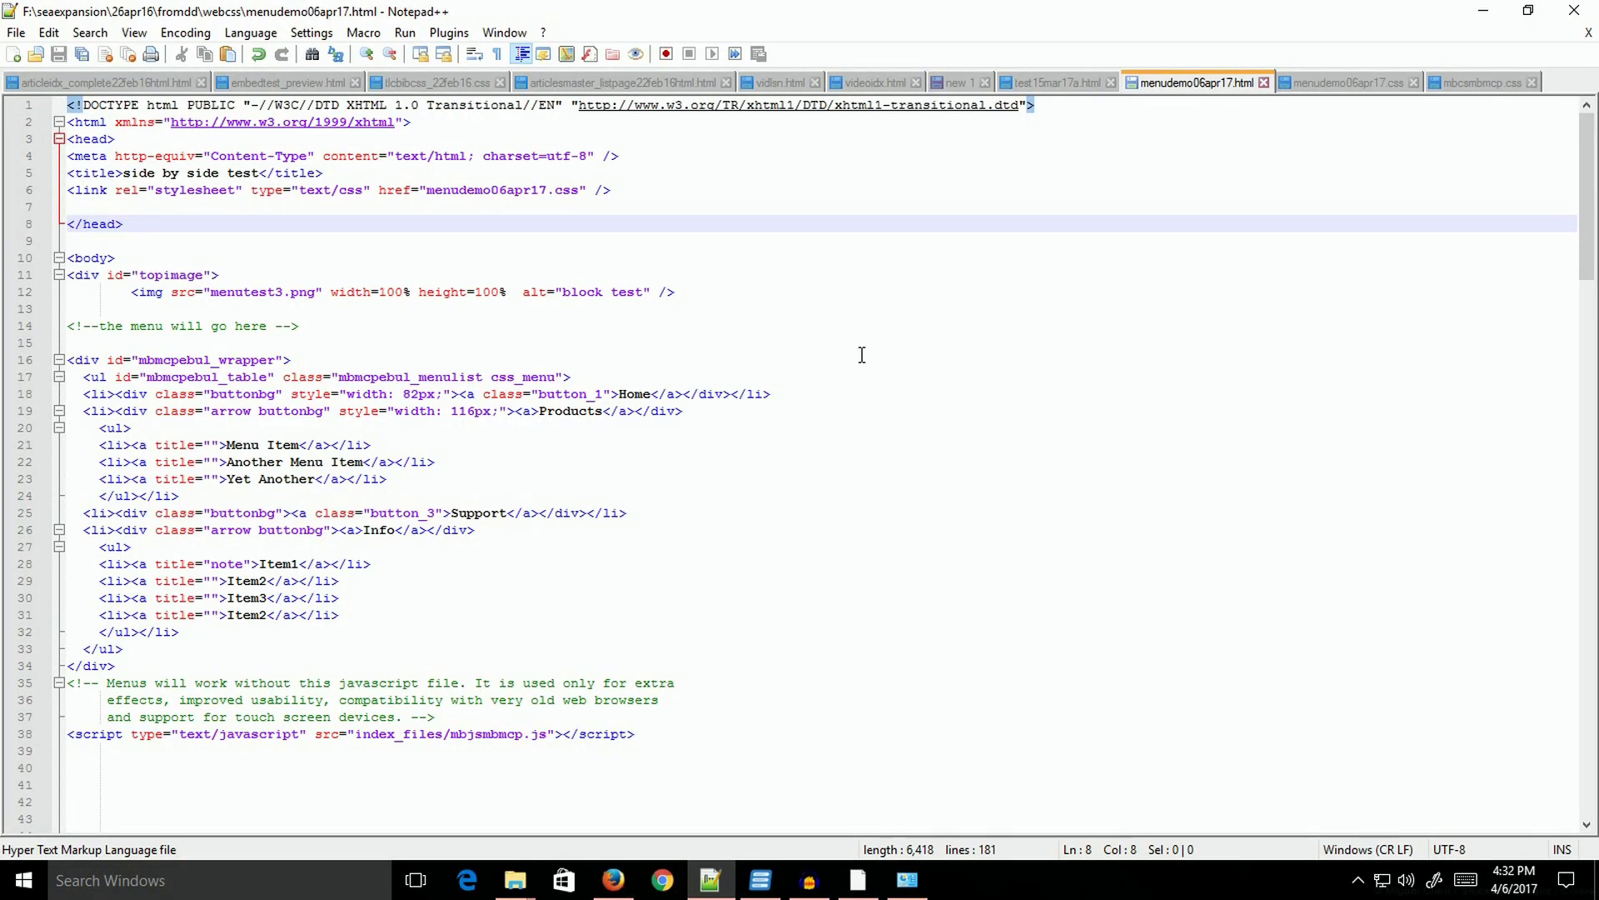
pyautogui.scroll(-5, 858, 371)
pyautogui.scroll(5, 841, 379)
pyautogui.click(728, 736)
pyautogui.scroll(-3, 728, 736)
# Step: Open mbjsmbmcp.js from the index_files folder with Edit with Notepad++
pyautogui.moveTo(510, 870)
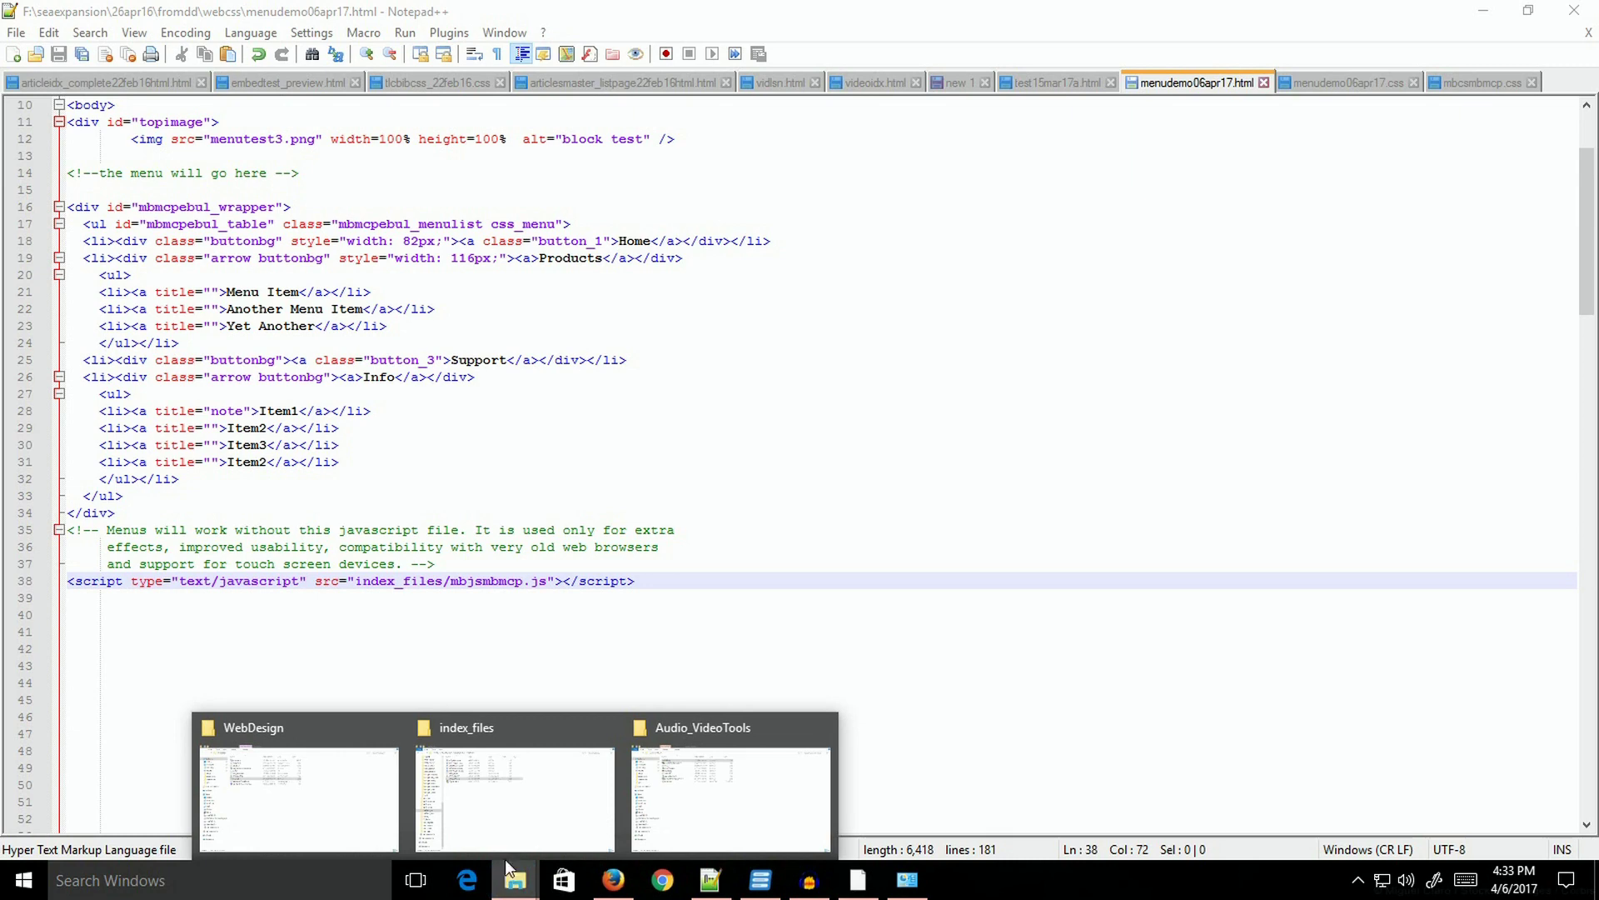
pyautogui.moveTo(539, 738)
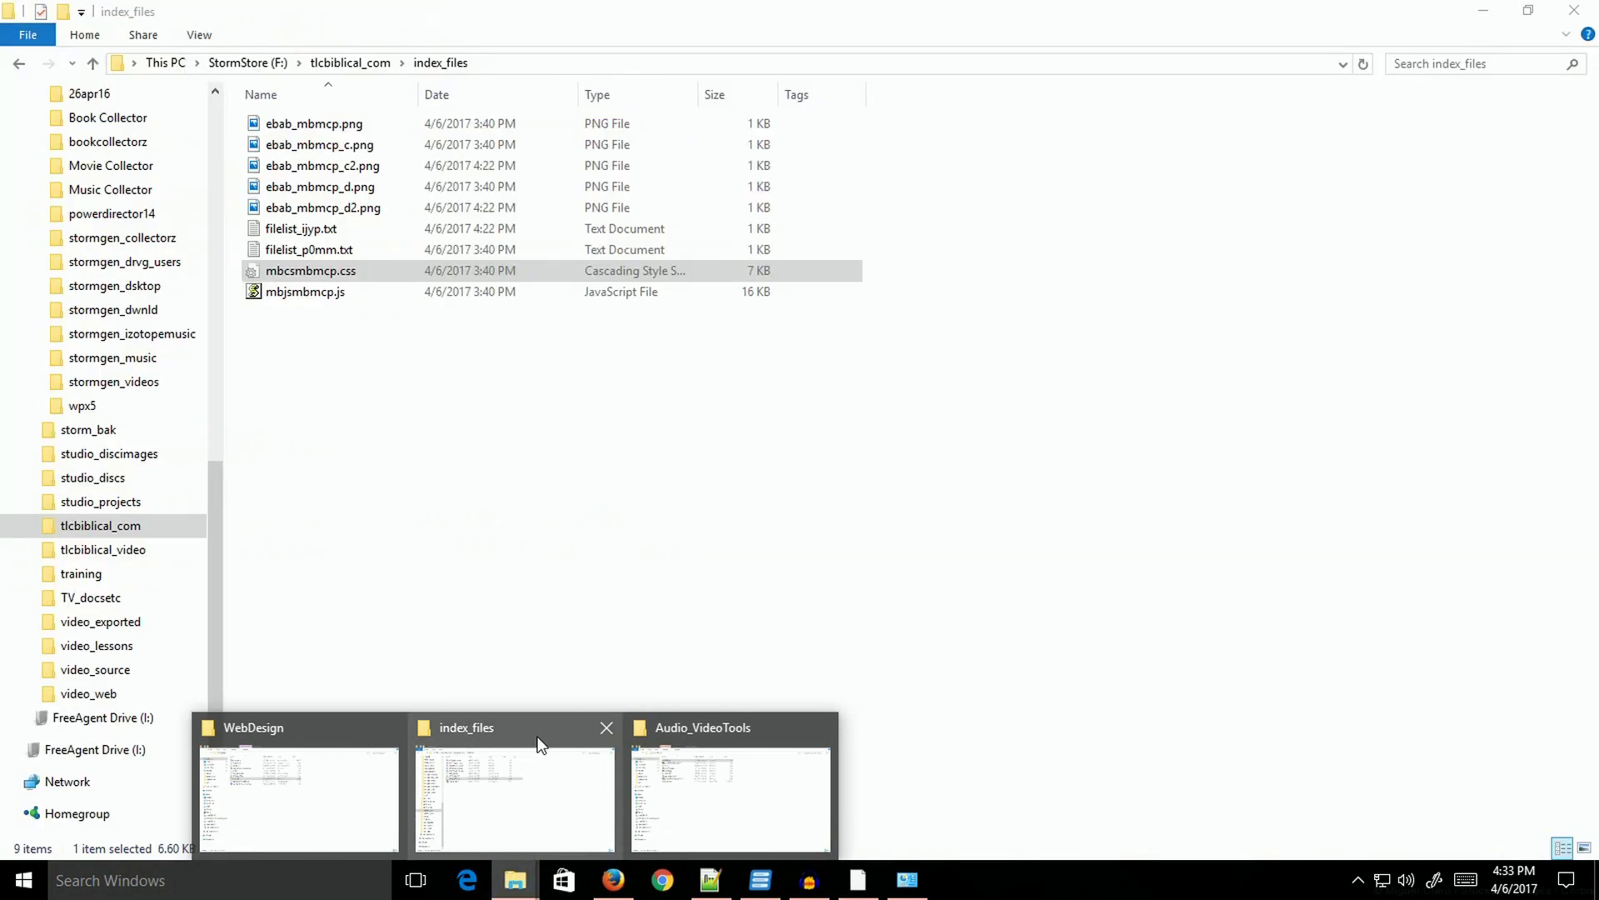
pyautogui.click(538, 738)
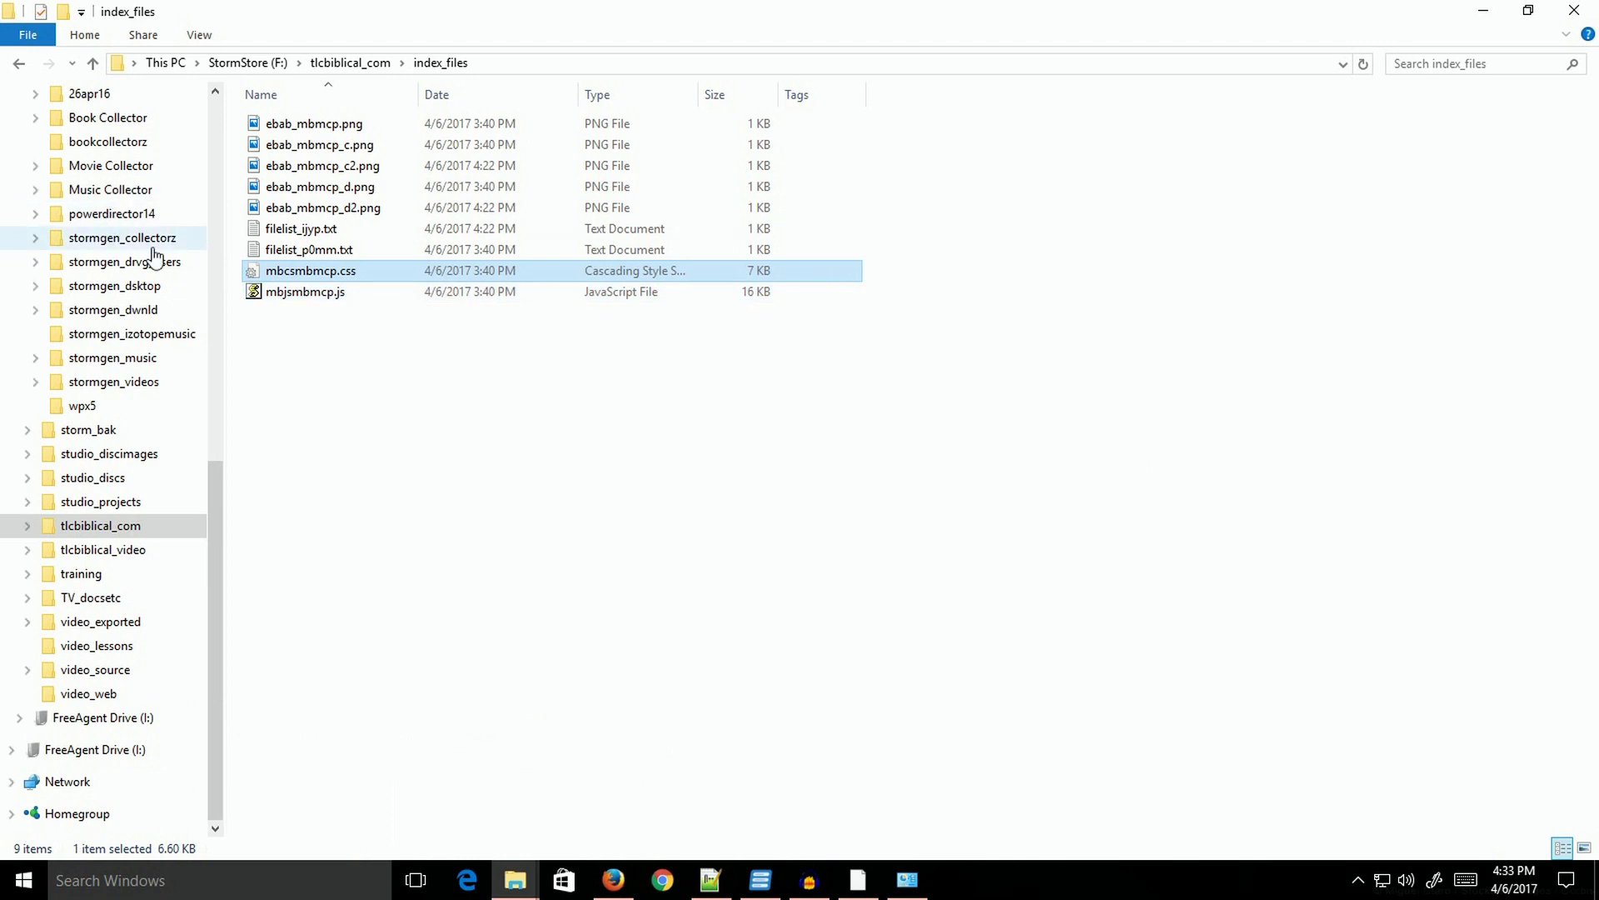
pyautogui.click(307, 295)
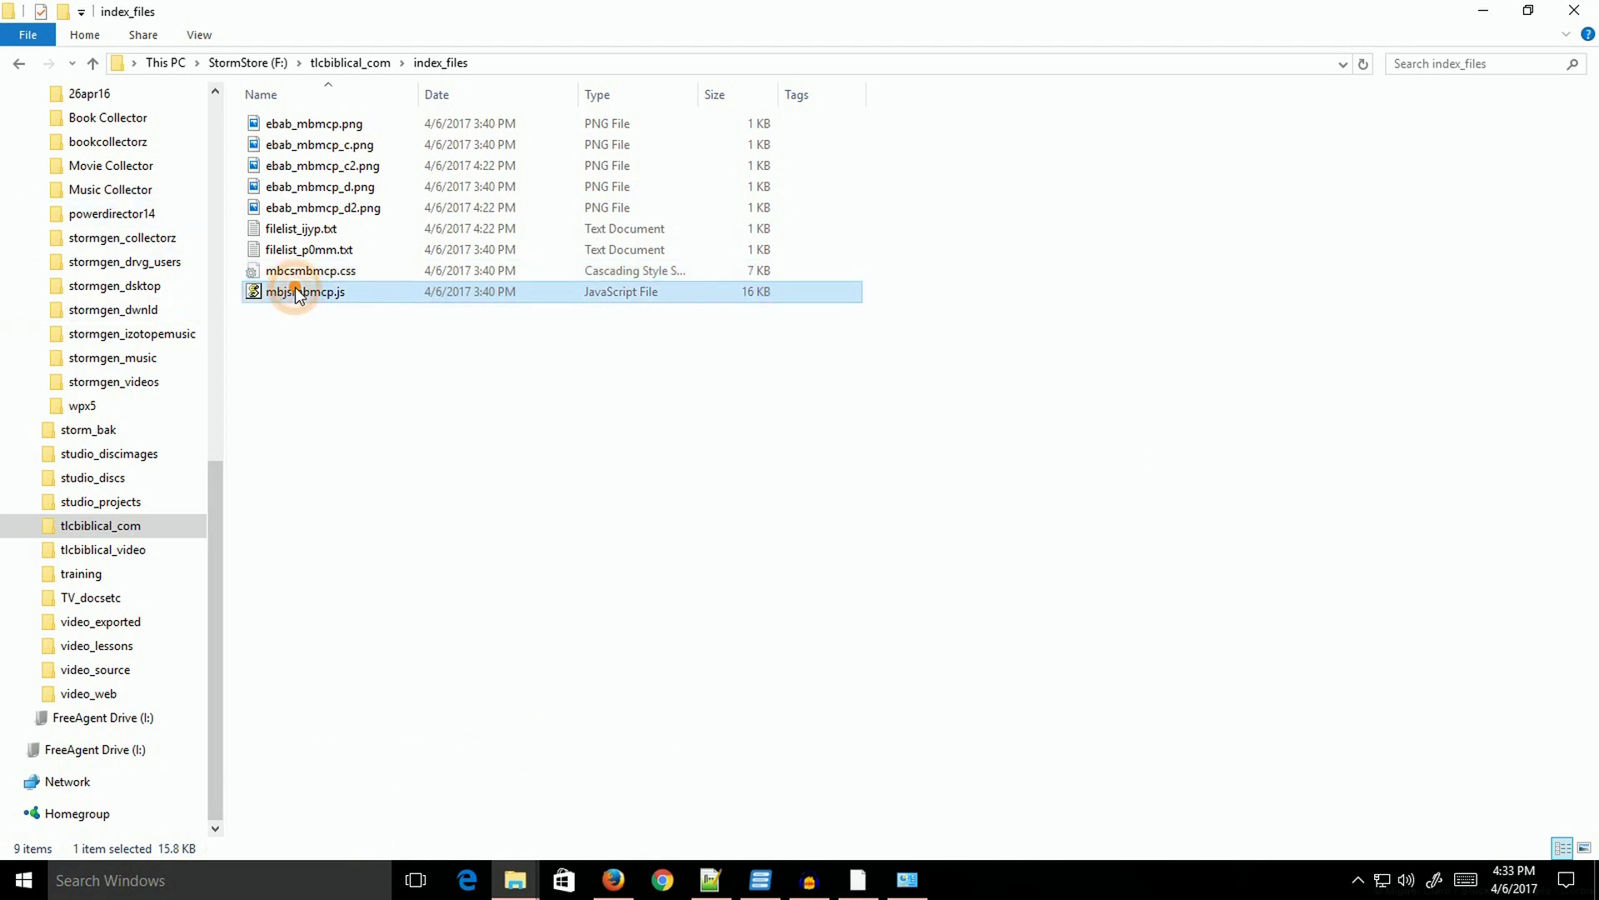
pyautogui.rightClick(308, 292)
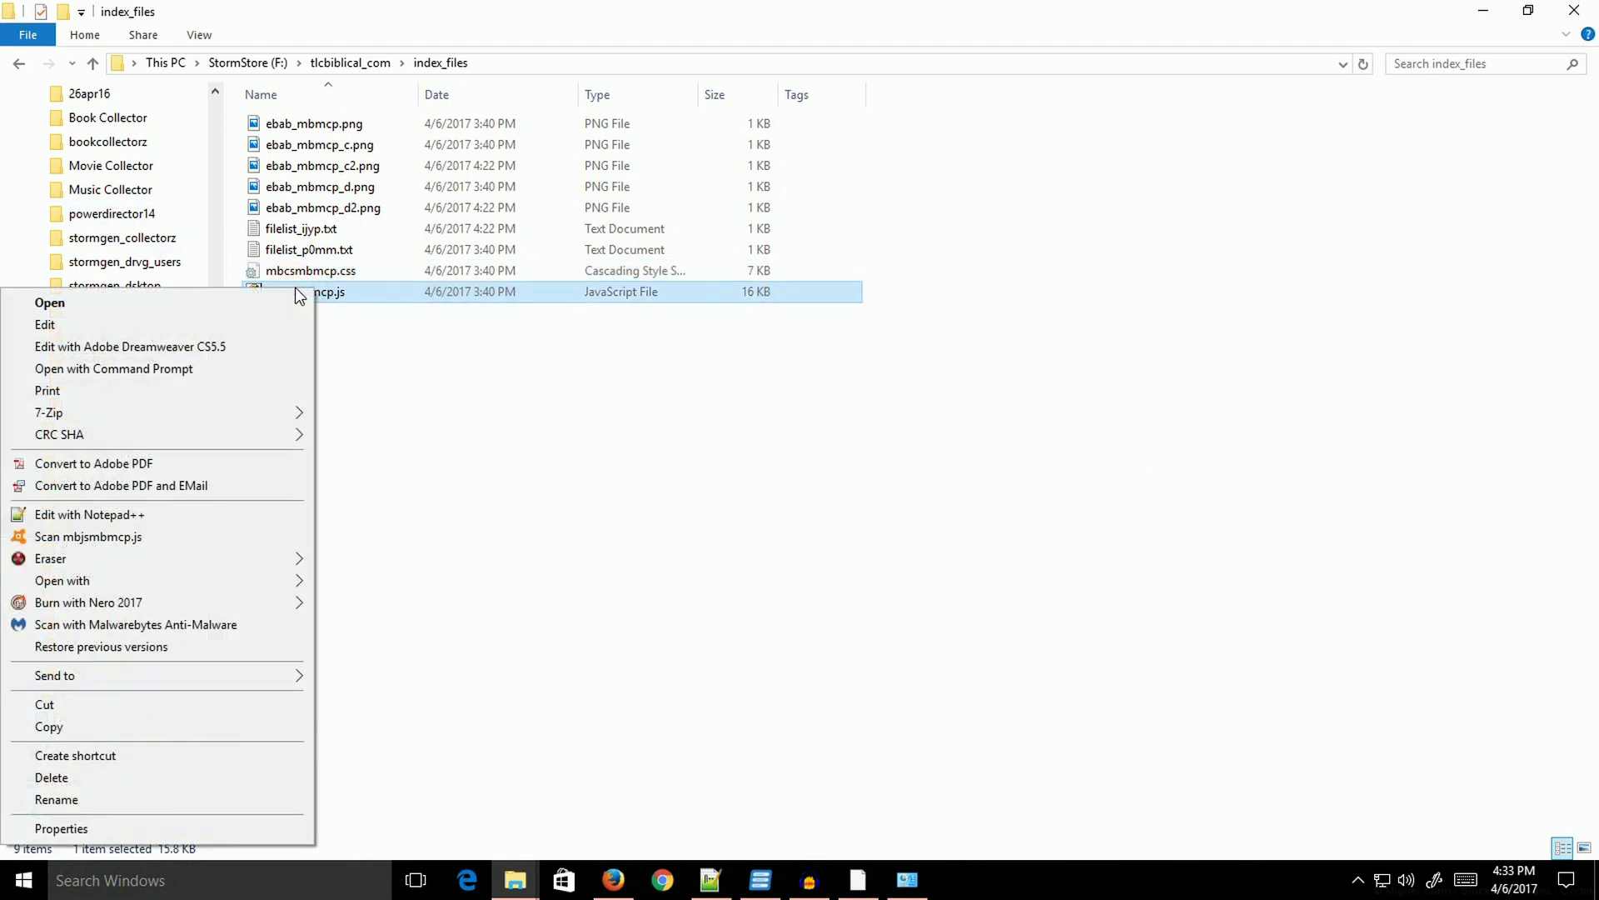
pyautogui.click(119, 515)
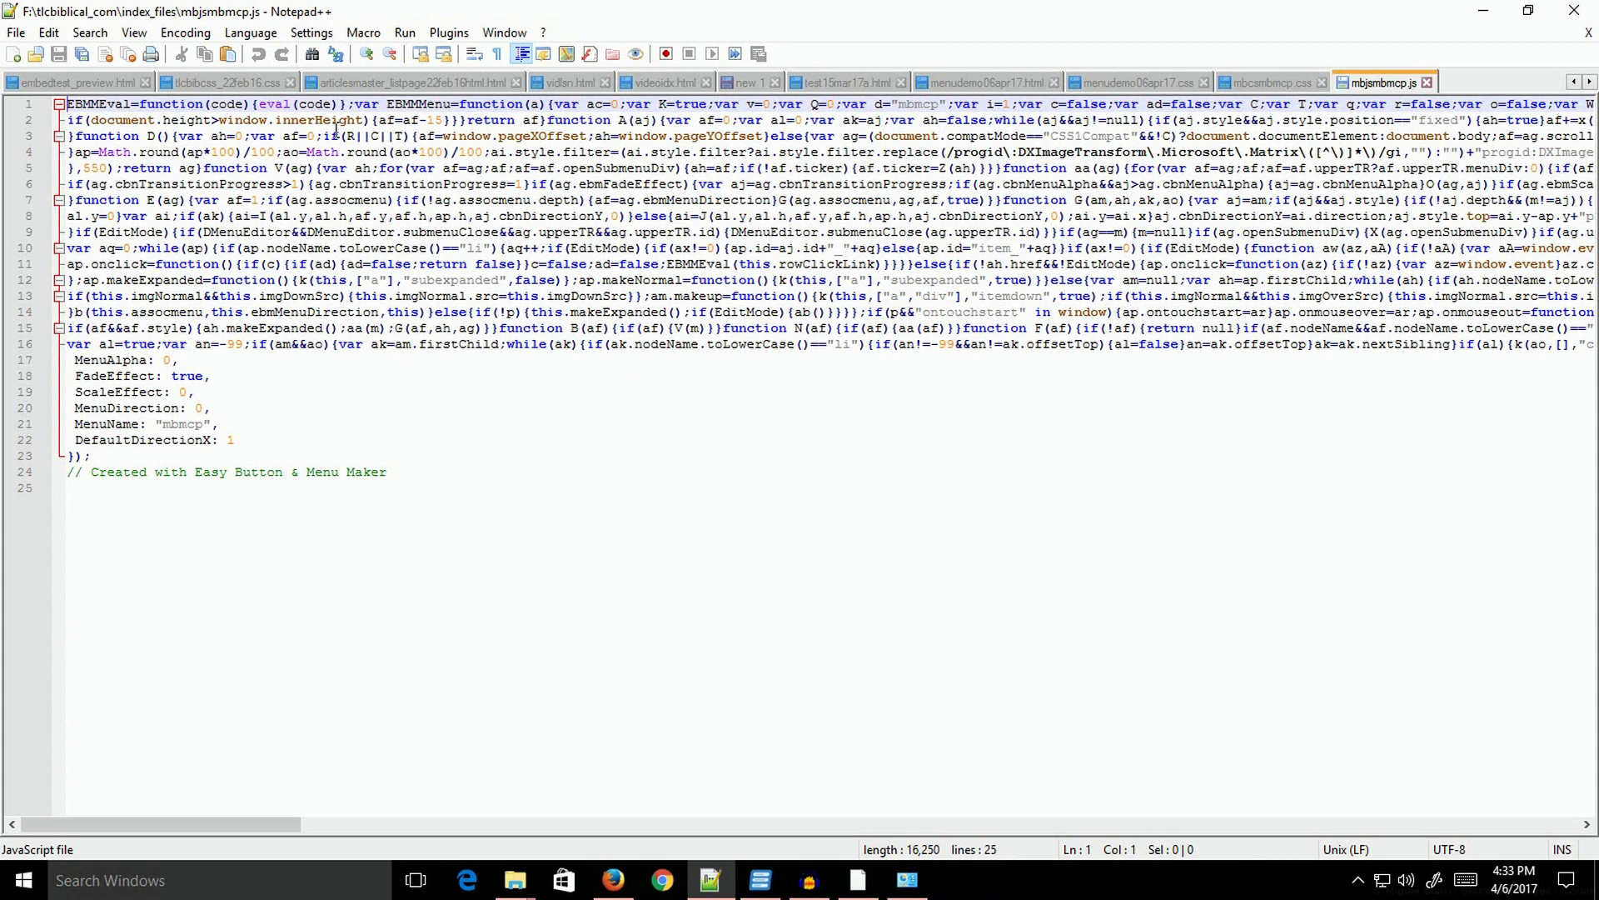
# Step: Select all of mbjsmbmcp.js and copy it to the clipboard
pyautogui.rightClick(108, 137)
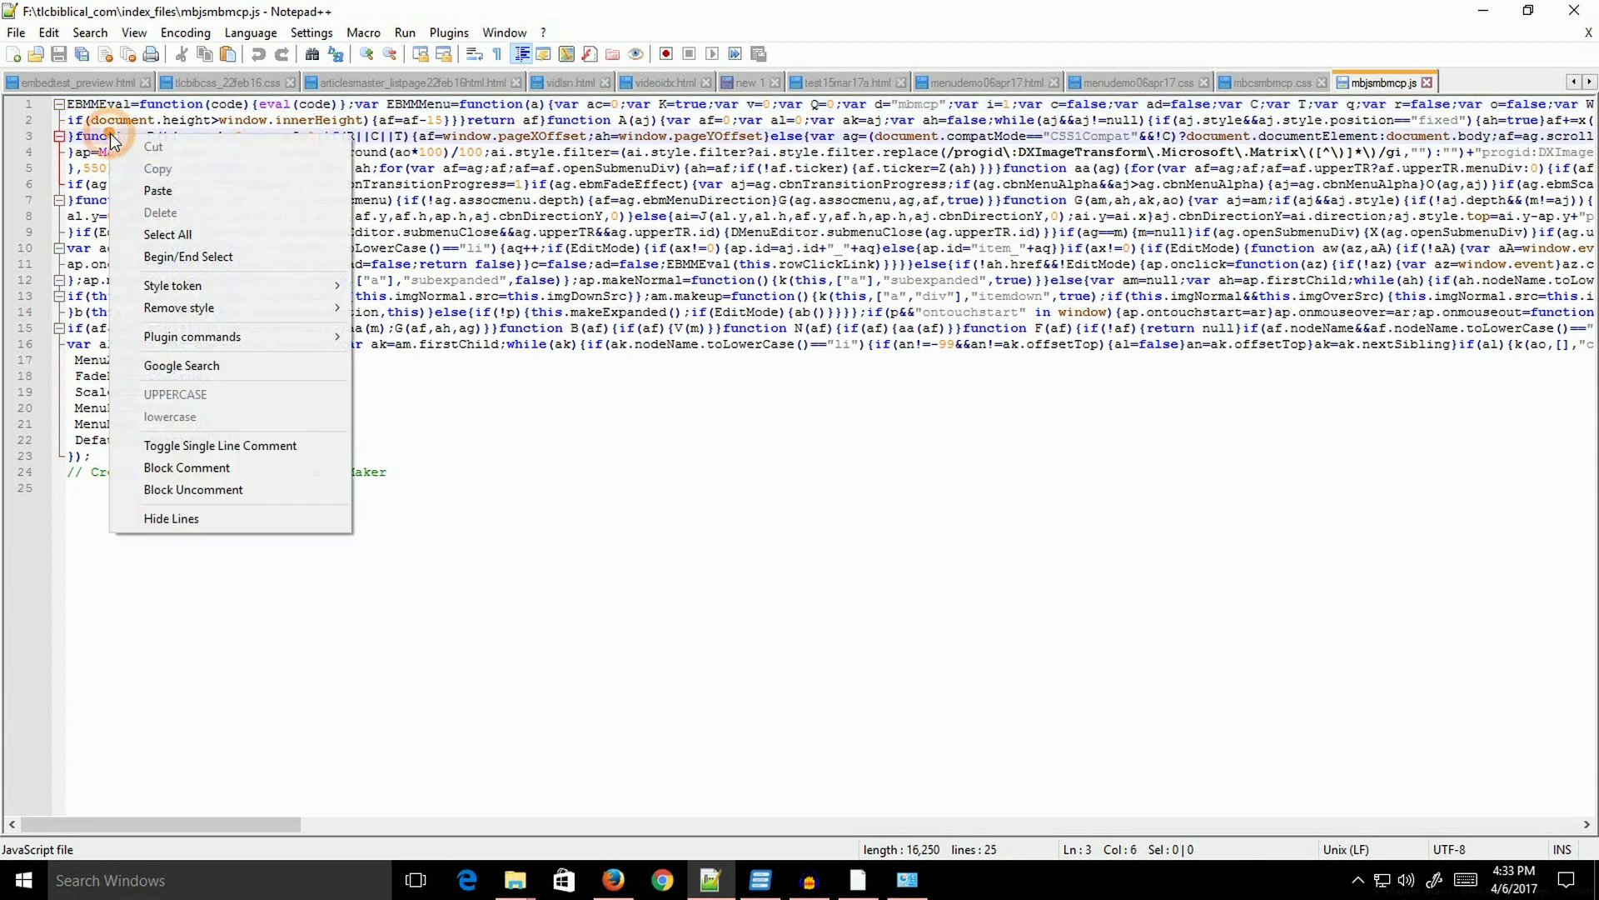
pyautogui.click(167, 234)
pyautogui.rightClick(164, 233)
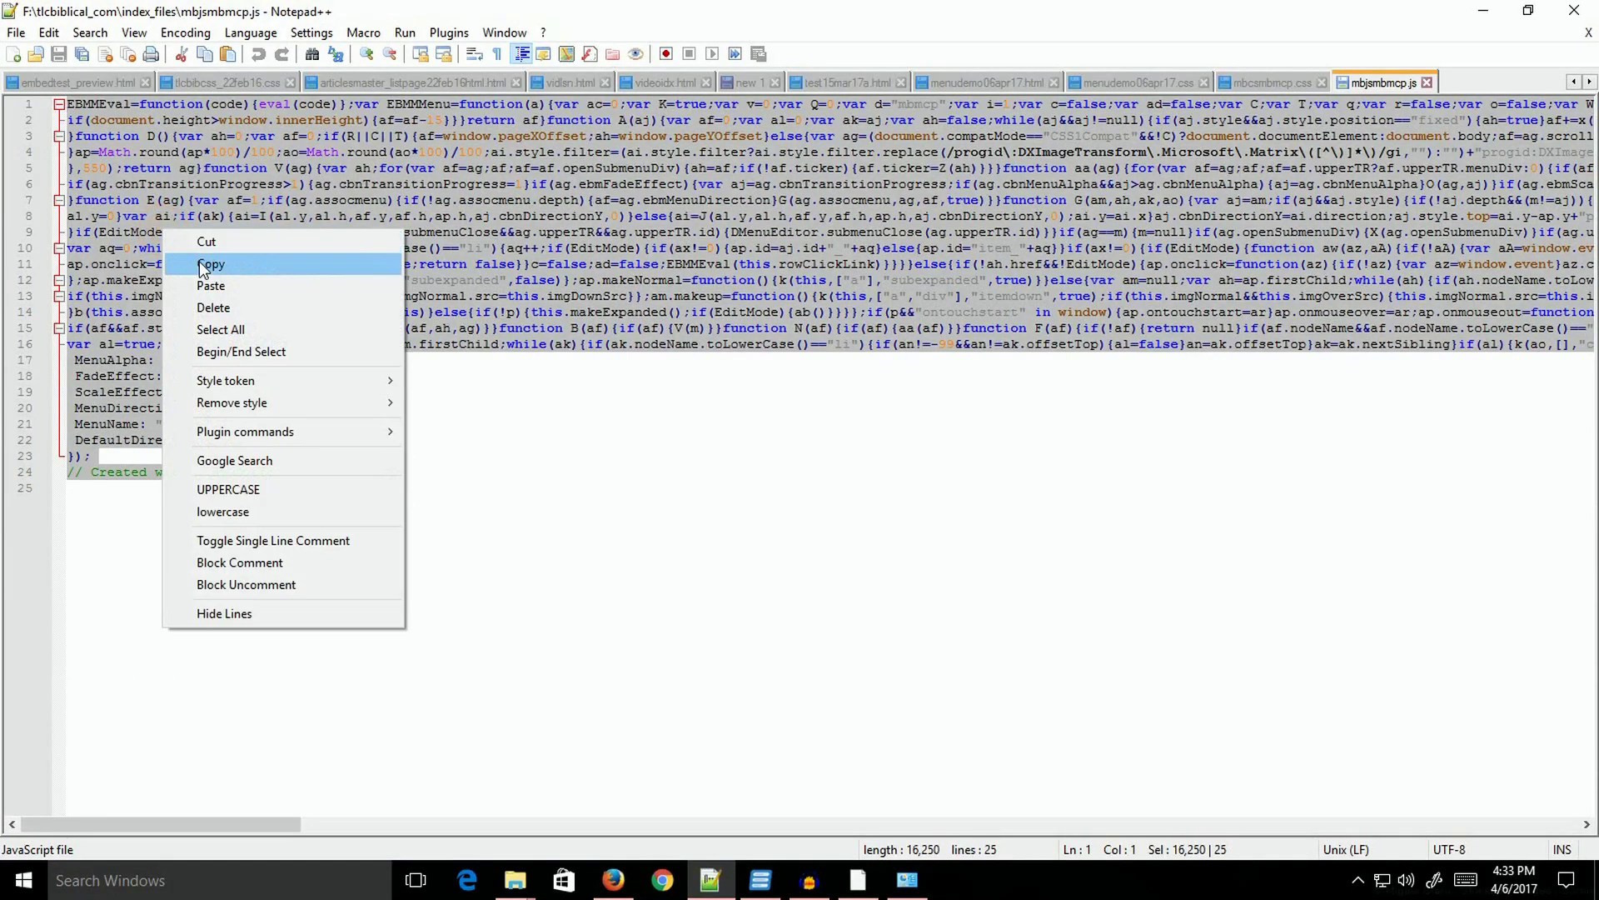
pyautogui.click(214, 265)
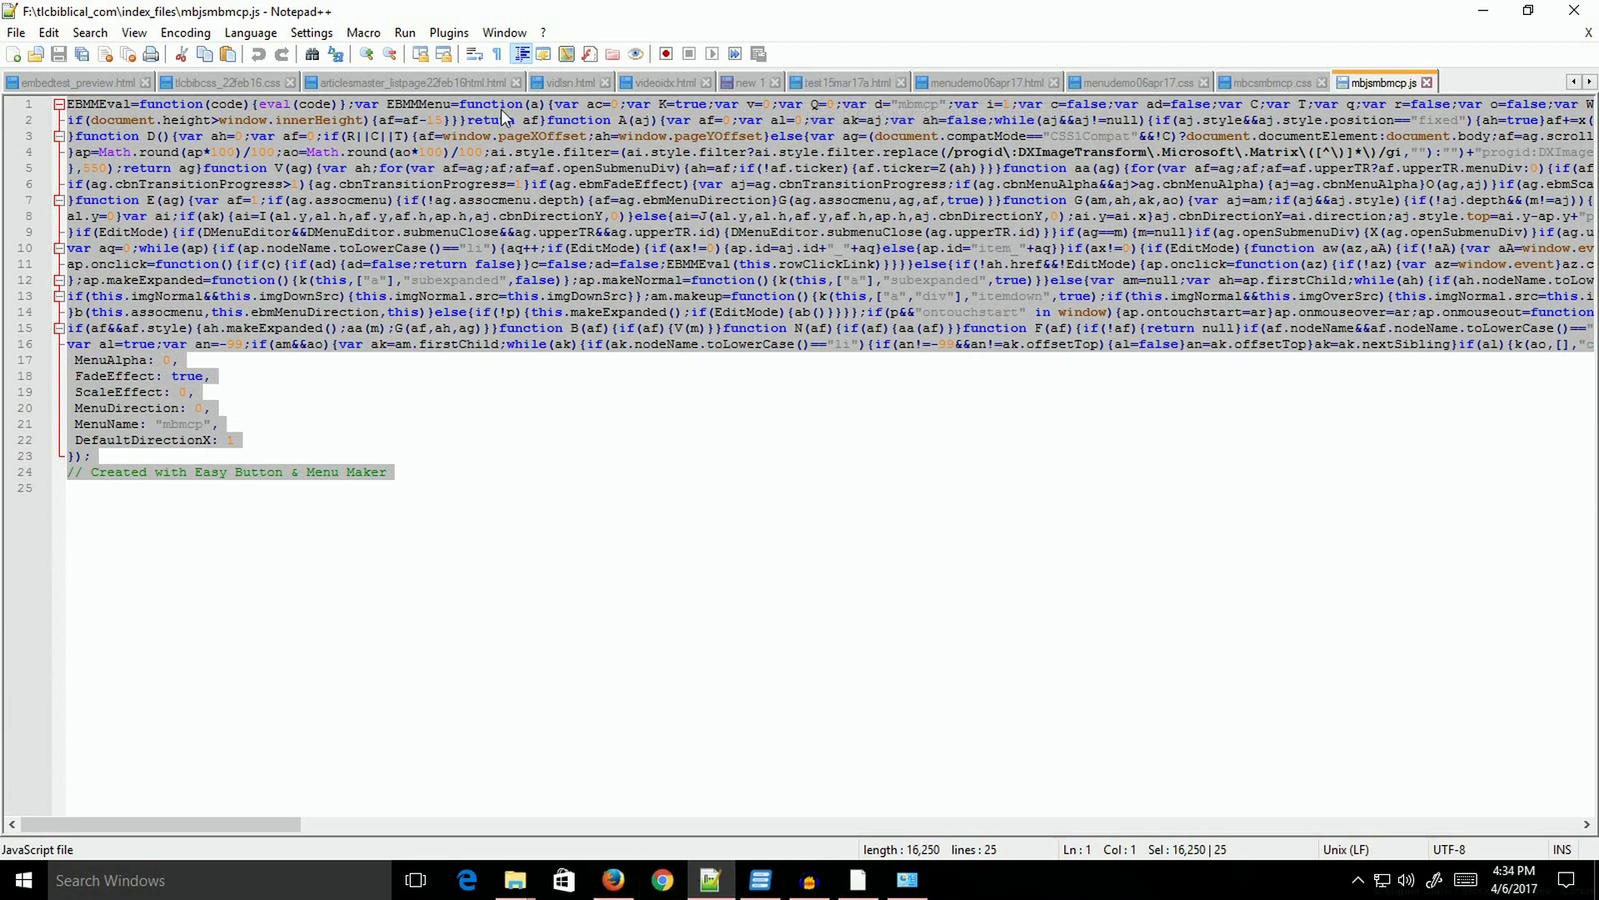
# Step: In menudemo06apr17.html, place the caret at script line 38, then bring Firefox forward
pyautogui.hotkey('ctrl', 'Tab')
pyautogui.scroll(-15, 833, 333)
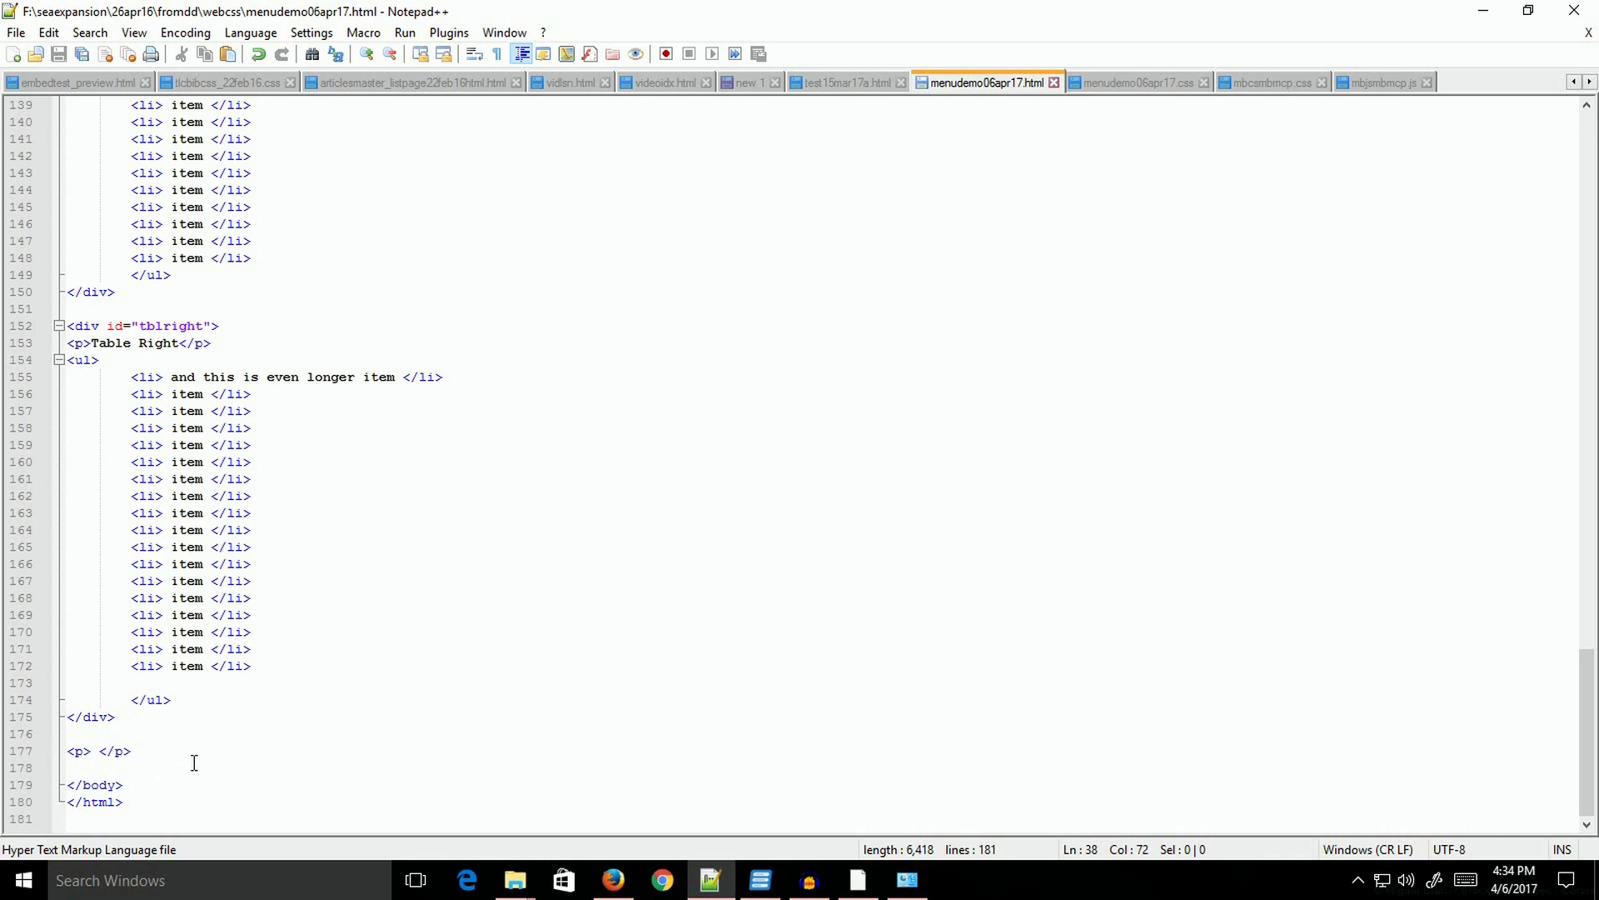
pyautogui.click(805, 458)
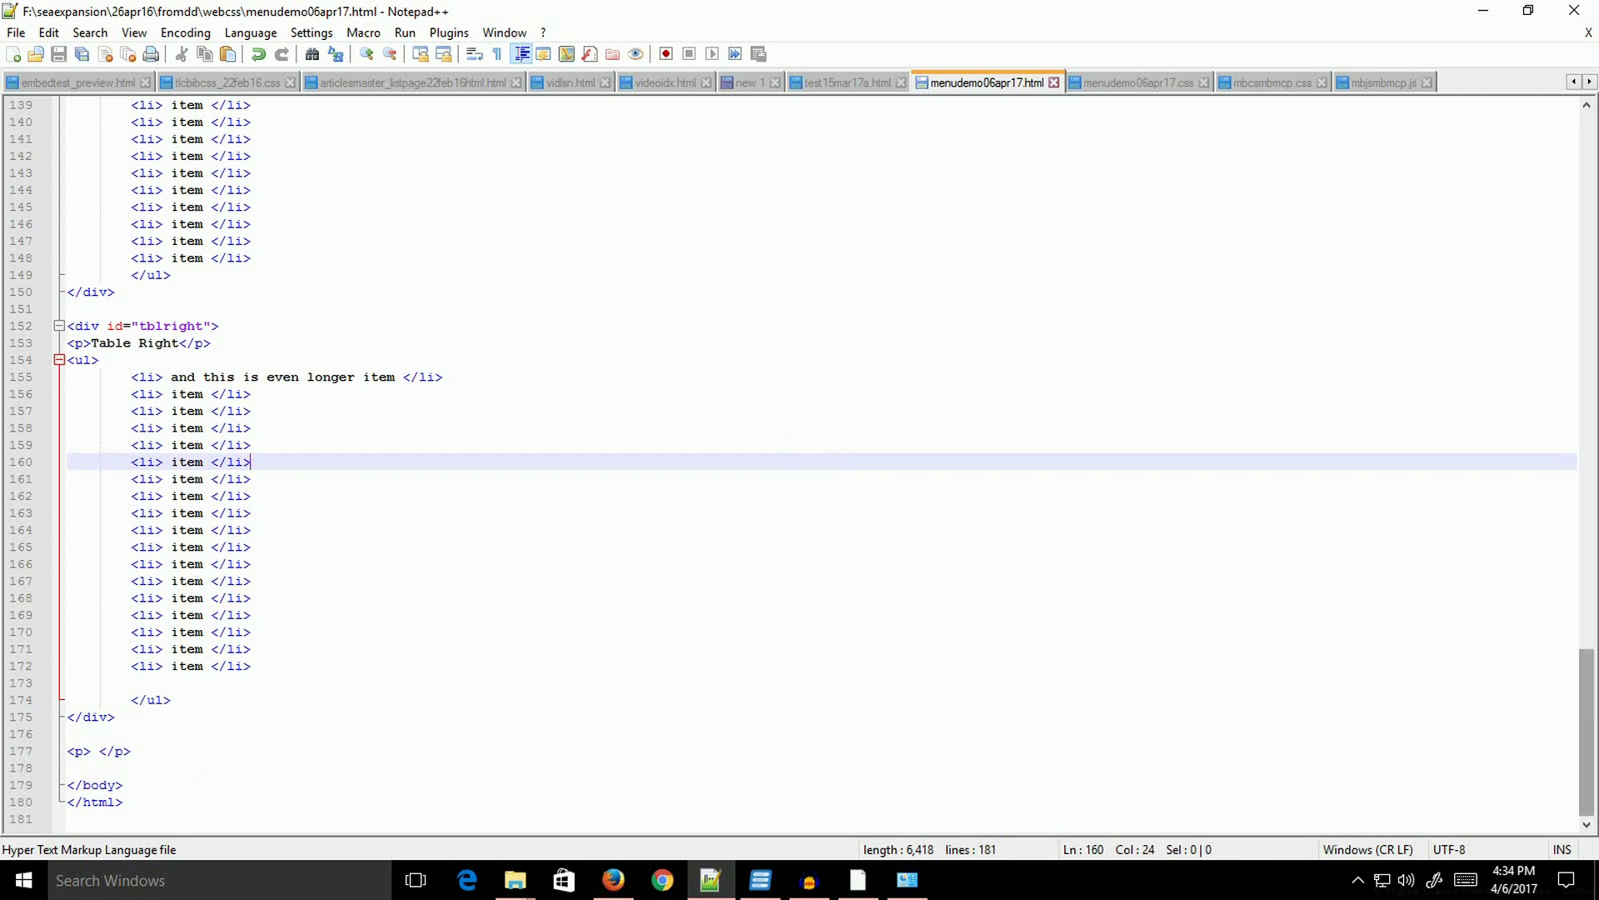
pyautogui.moveTo(1574, 725); pyautogui.dragTo(1575, 190)
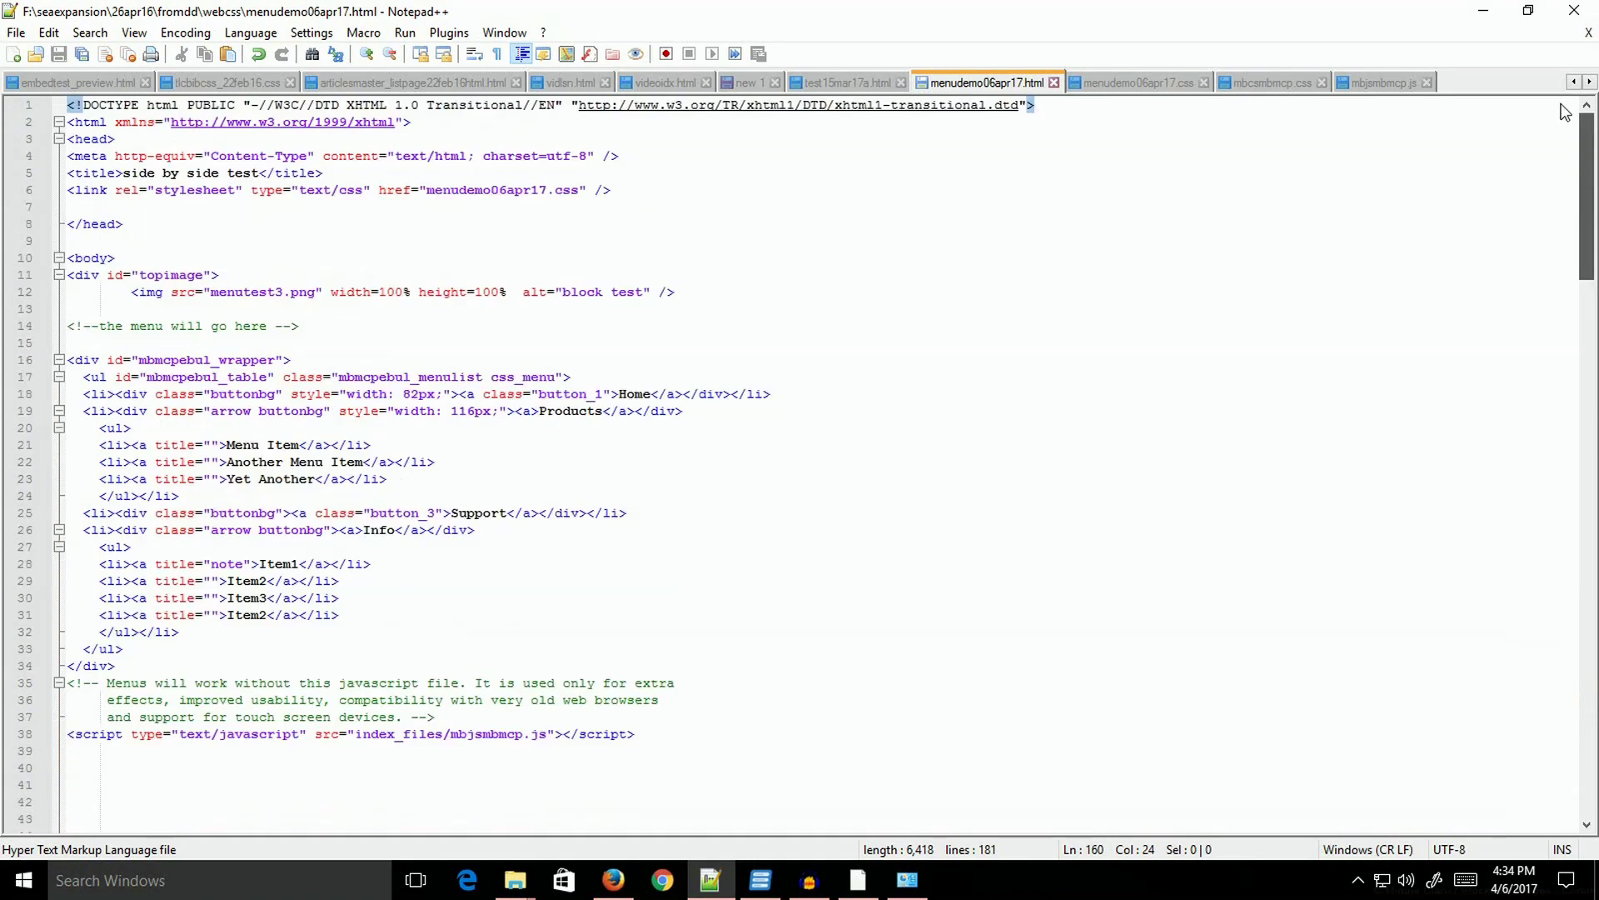
pyautogui.click(647, 632)
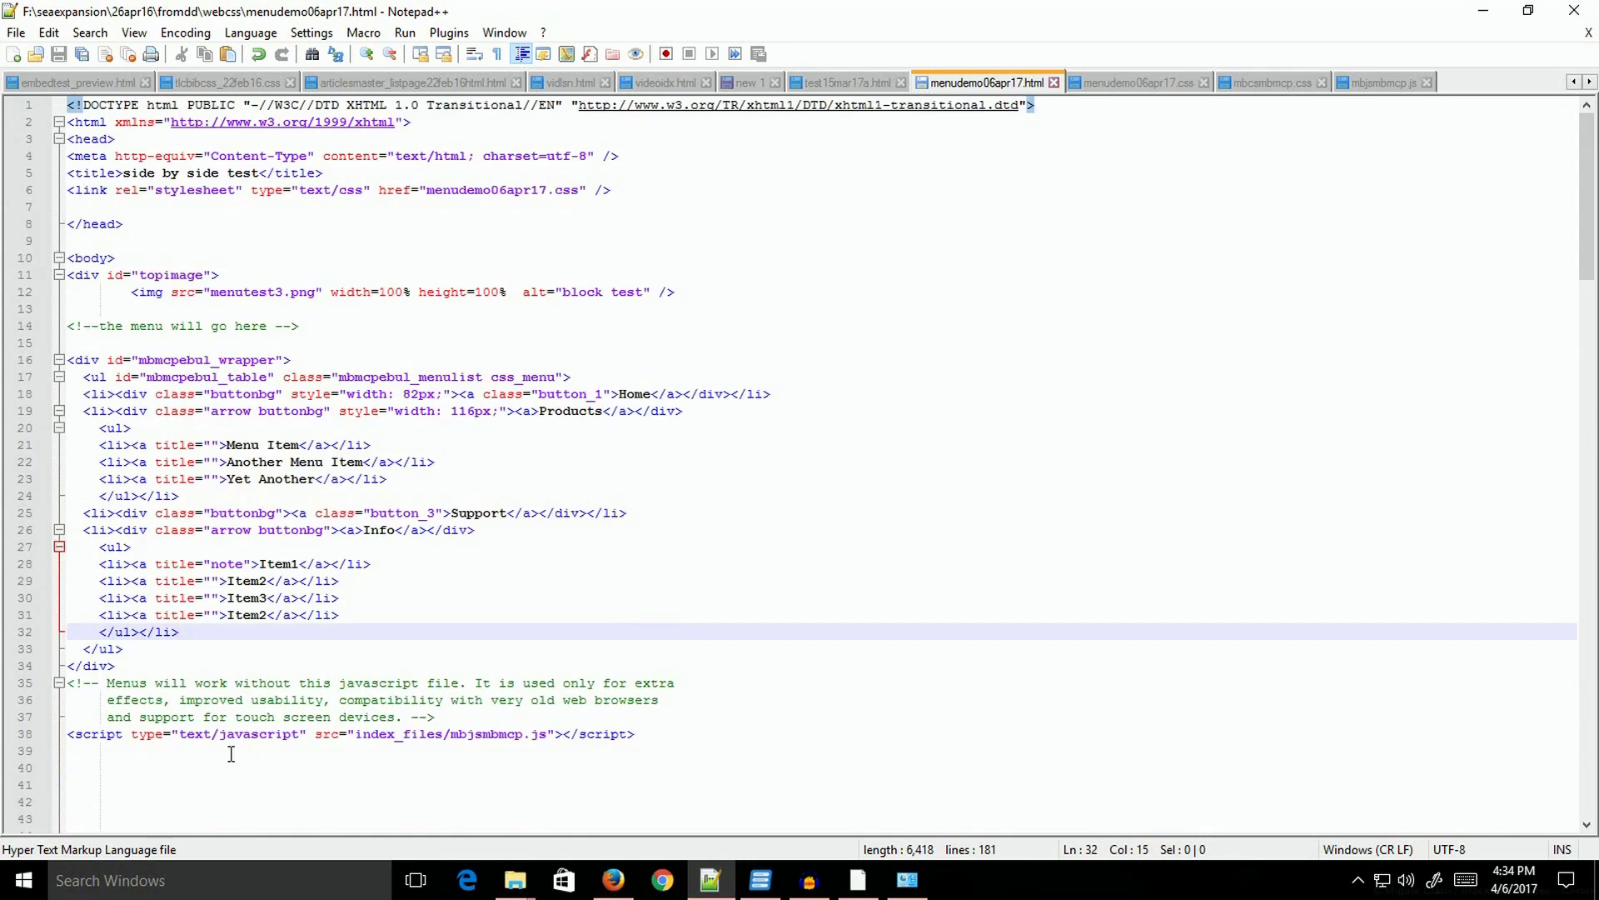
pyautogui.click(68, 734)
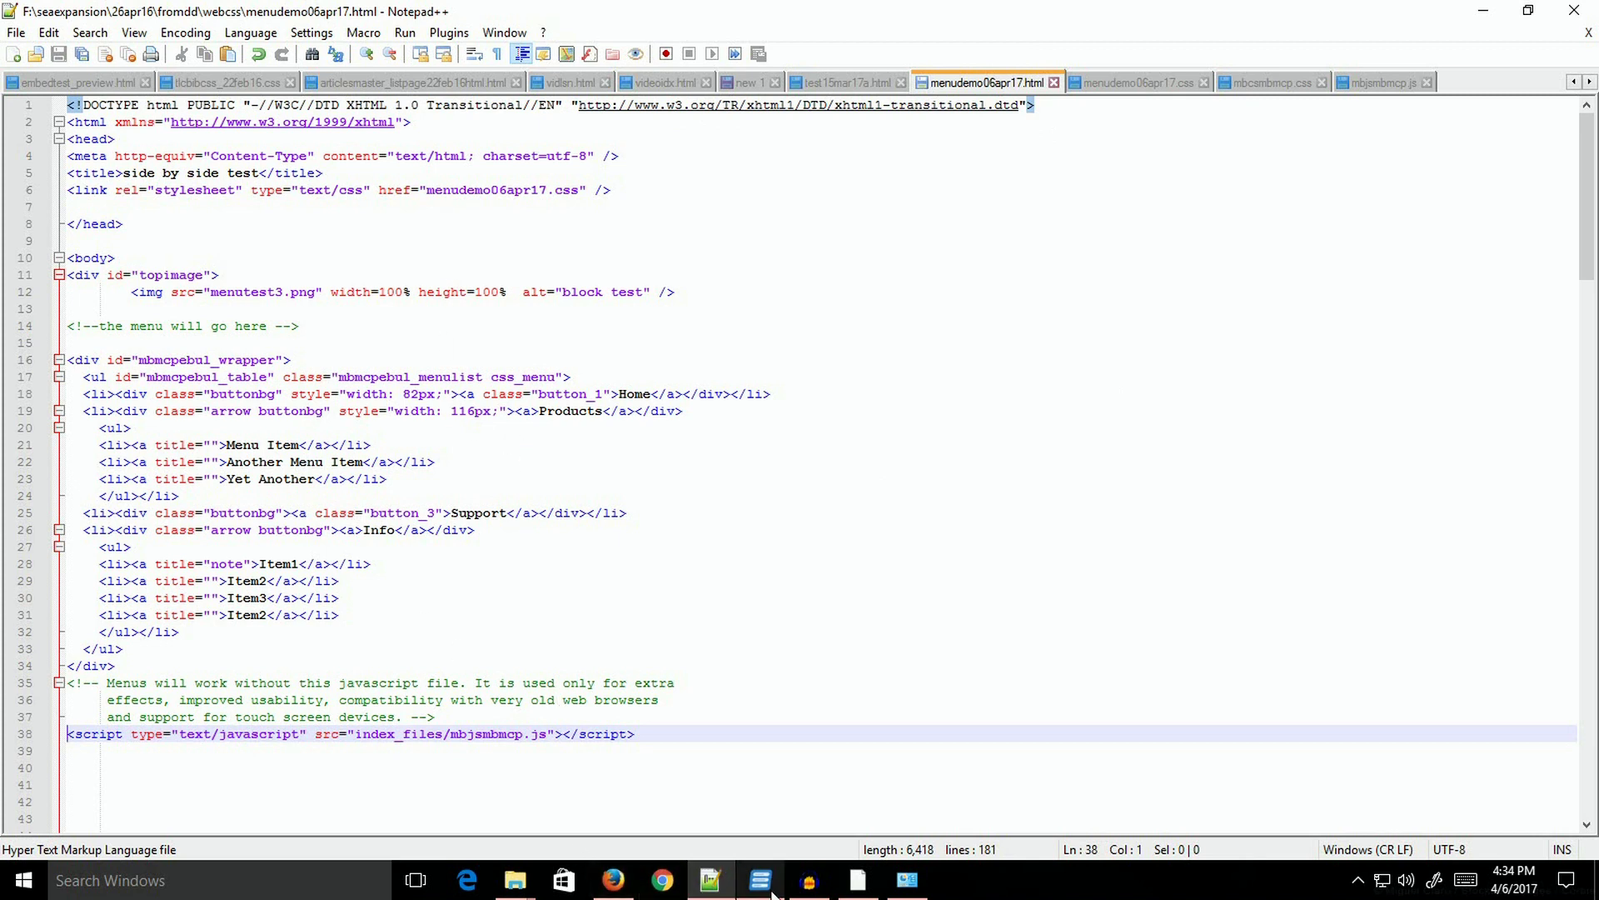
pyautogui.click(613, 879)
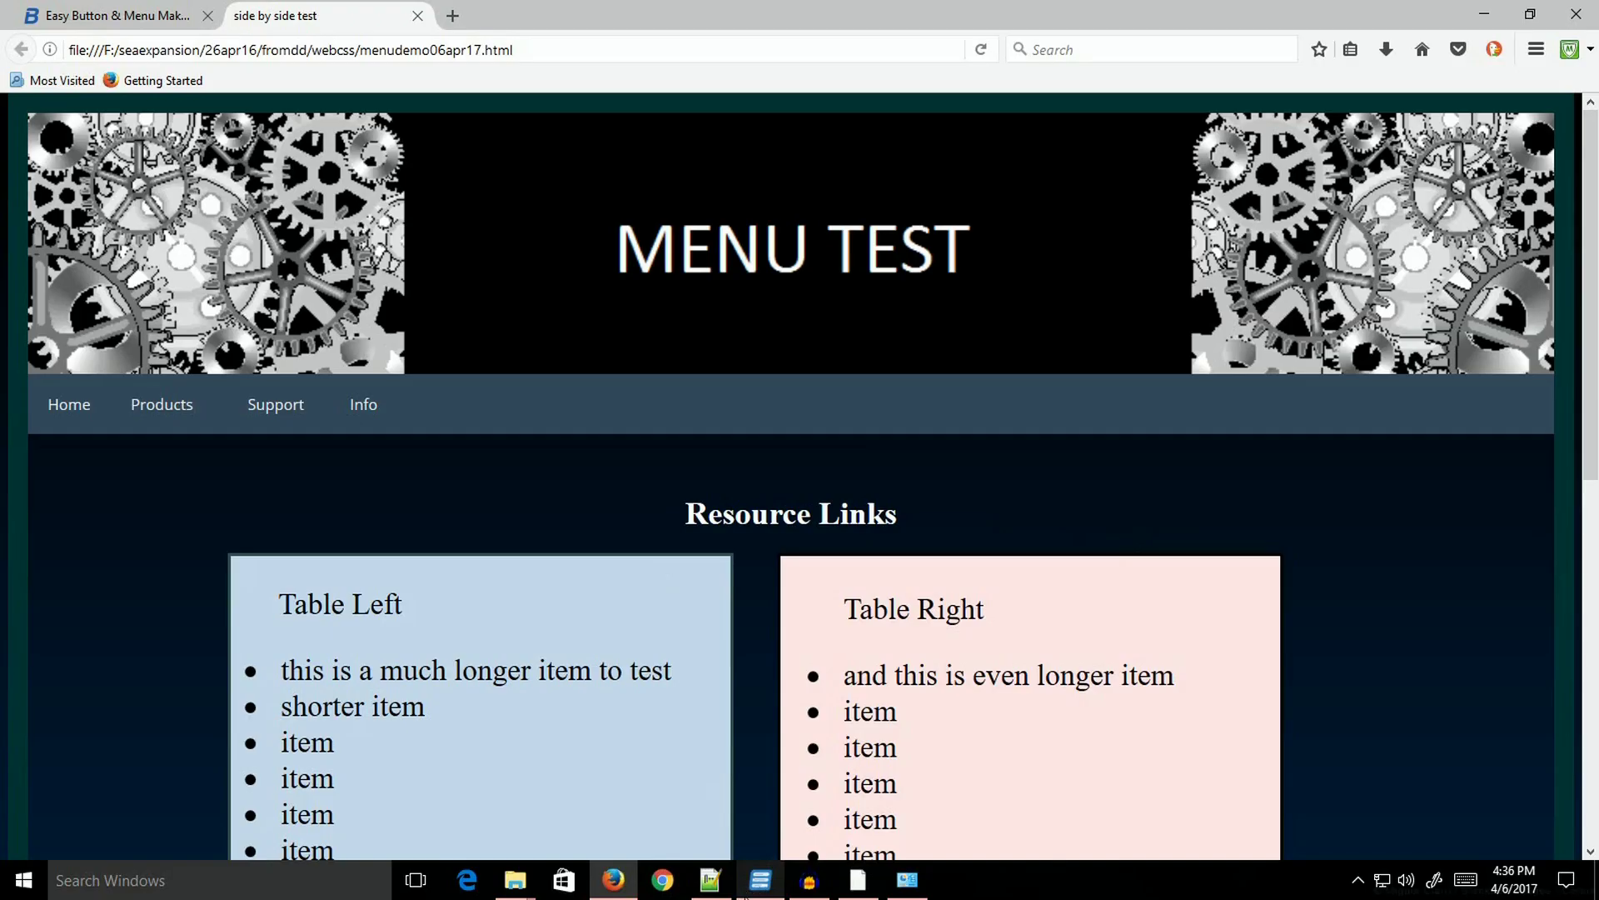
# Step: Close the Products and Info dropdown previews on the dark menu design canvas
pyautogui.click(760, 879)
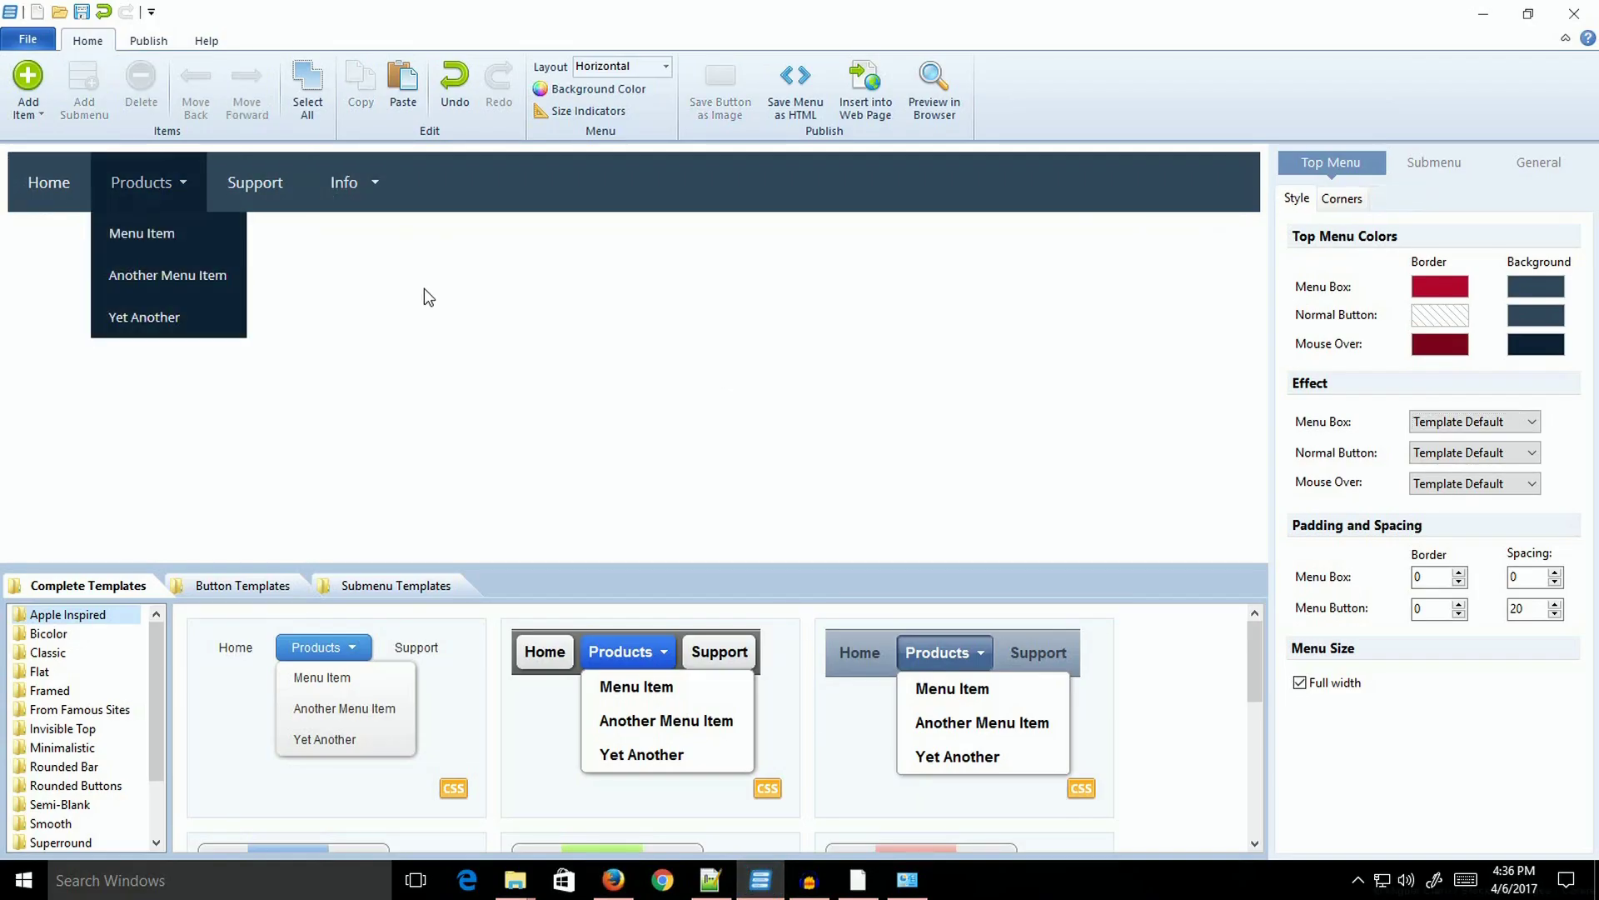
pyautogui.click(634, 338)
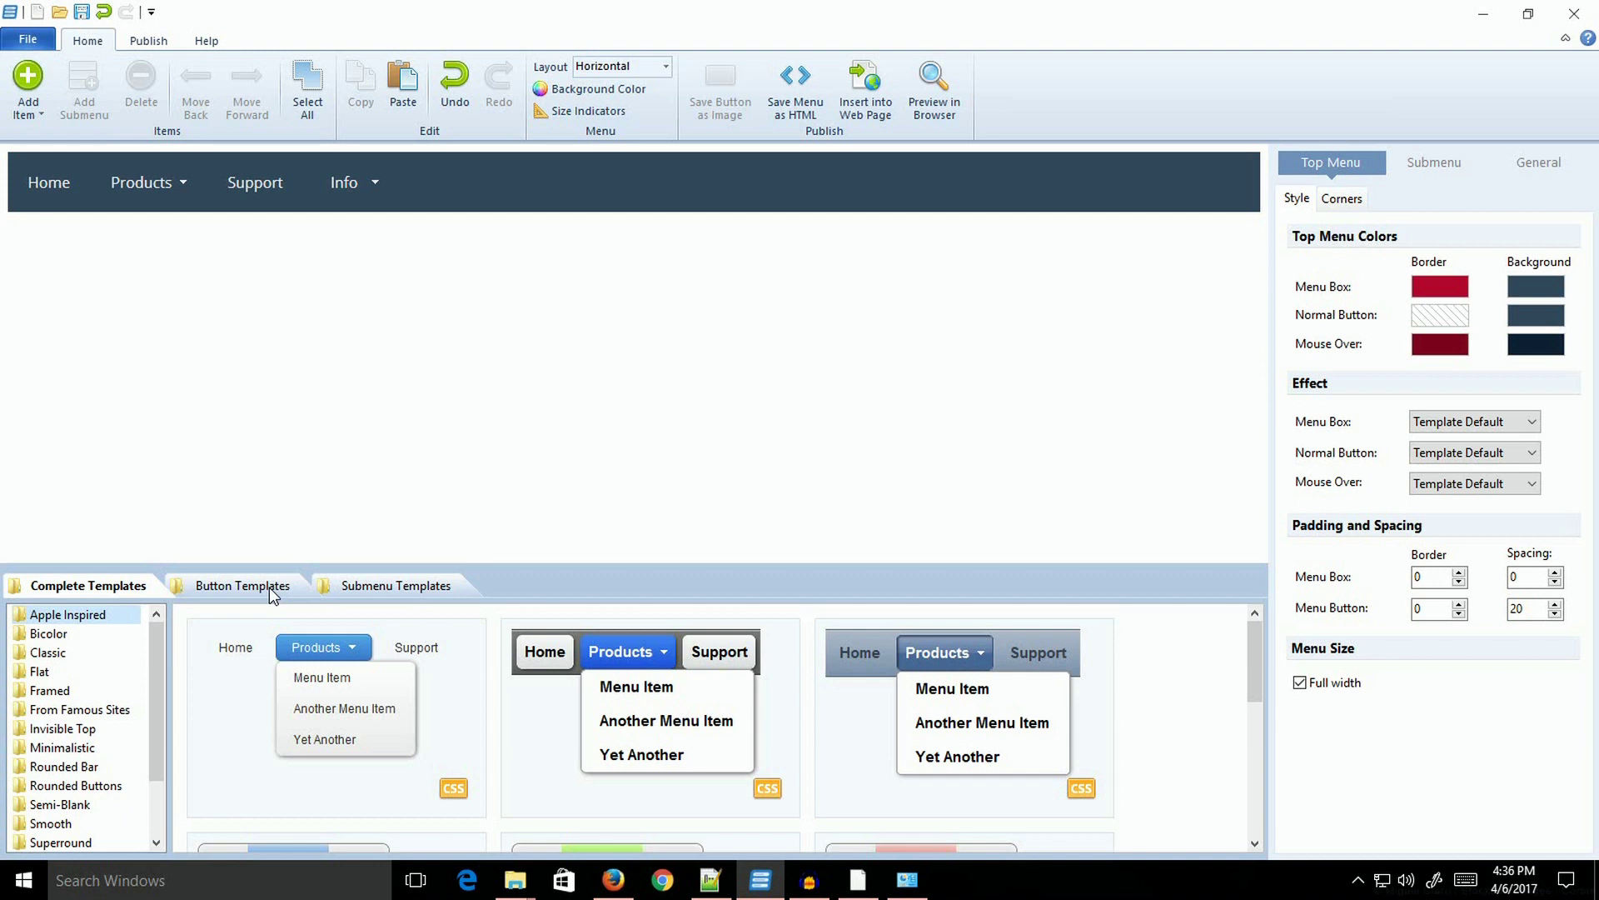
pyautogui.click(687, 404)
pyautogui.moveTo(344, 185)
pyautogui.click(611, 372)
# Step: Switch back to Firefox with Alt+Tab to view the MENU TEST page
pyautogui.hotkey('alt', 'Tab')
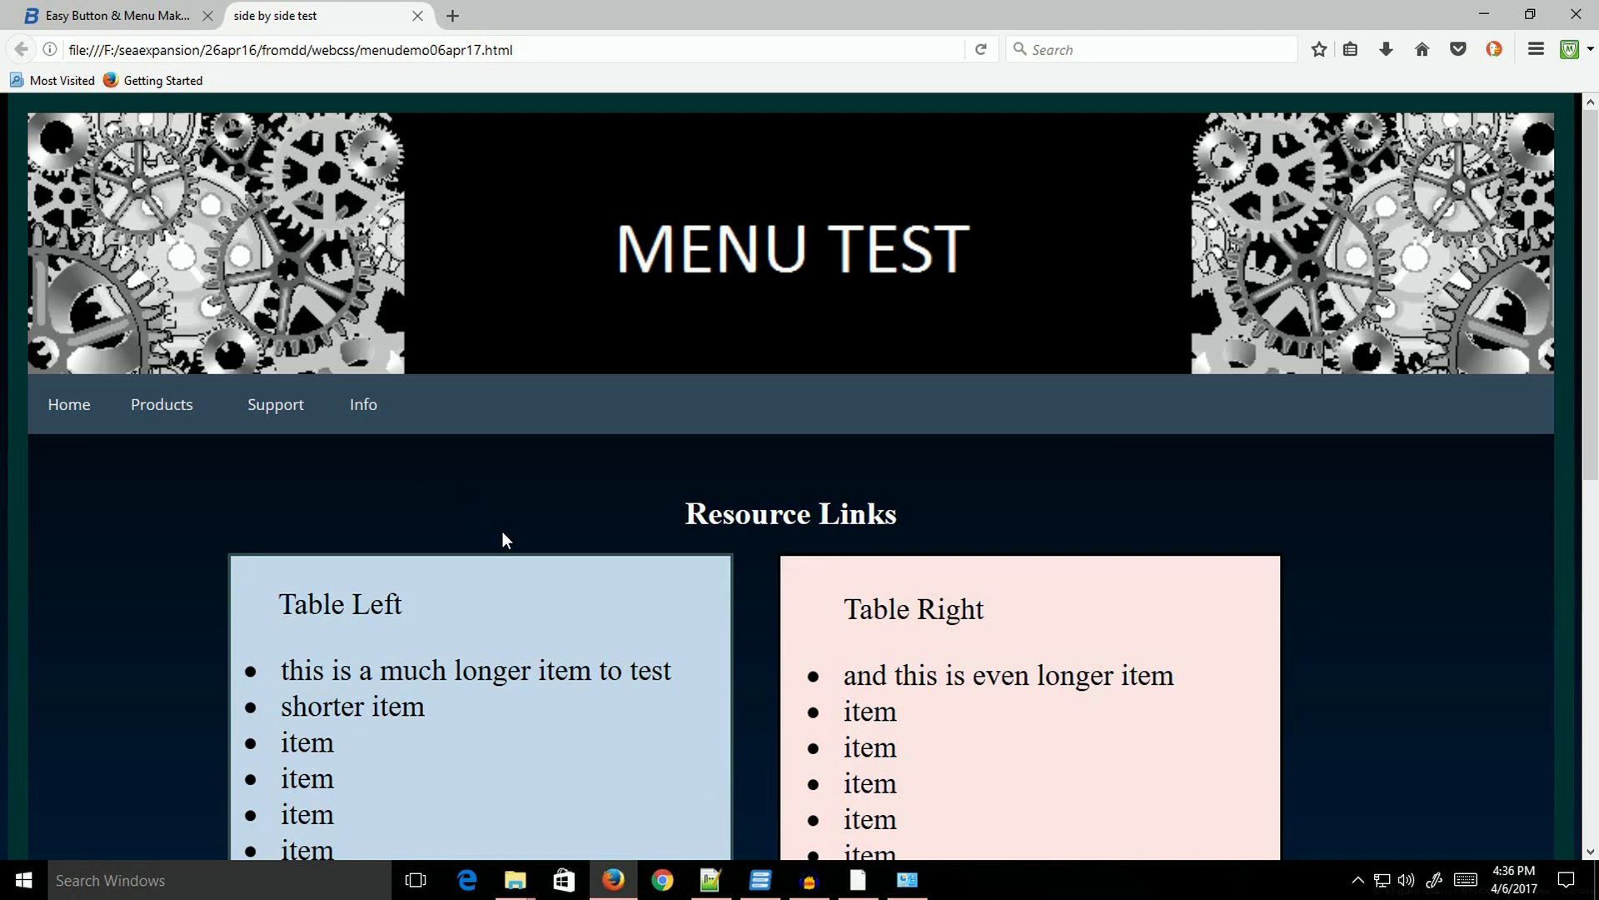